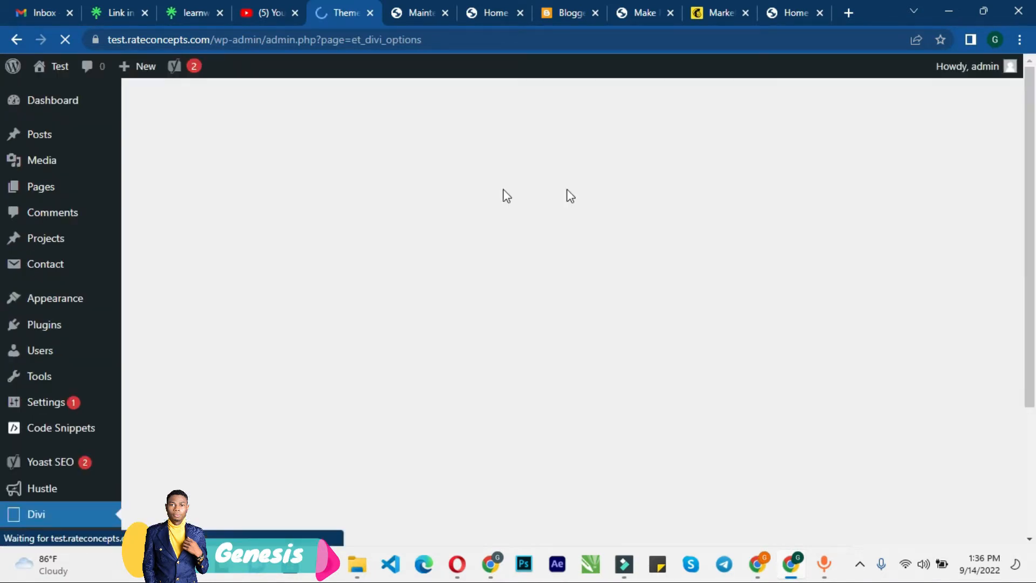
Step: Browse the Divi Theme Options Updates and General tabs
scroll(65, 398, "down", 3)
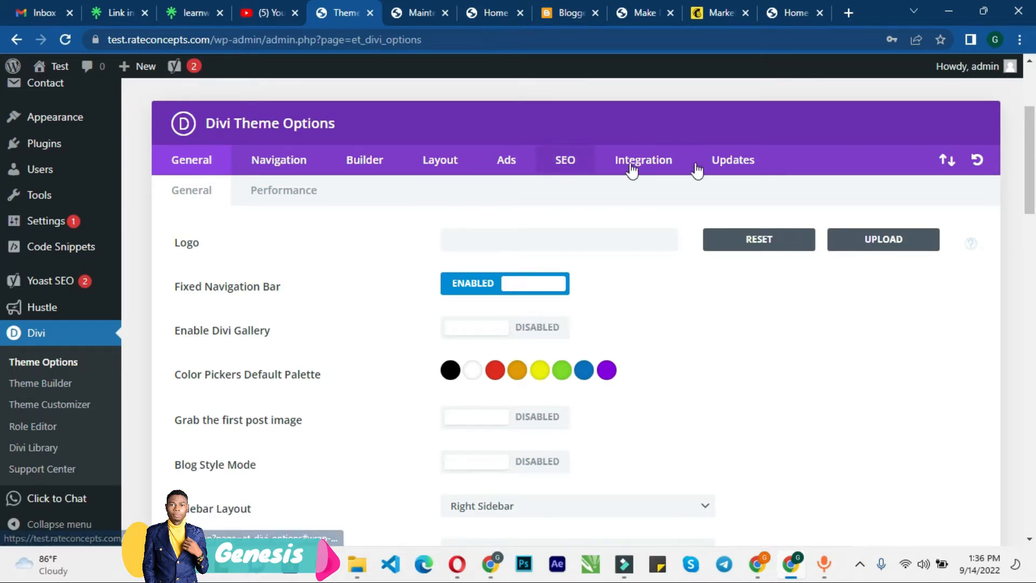
left_click(736, 168)
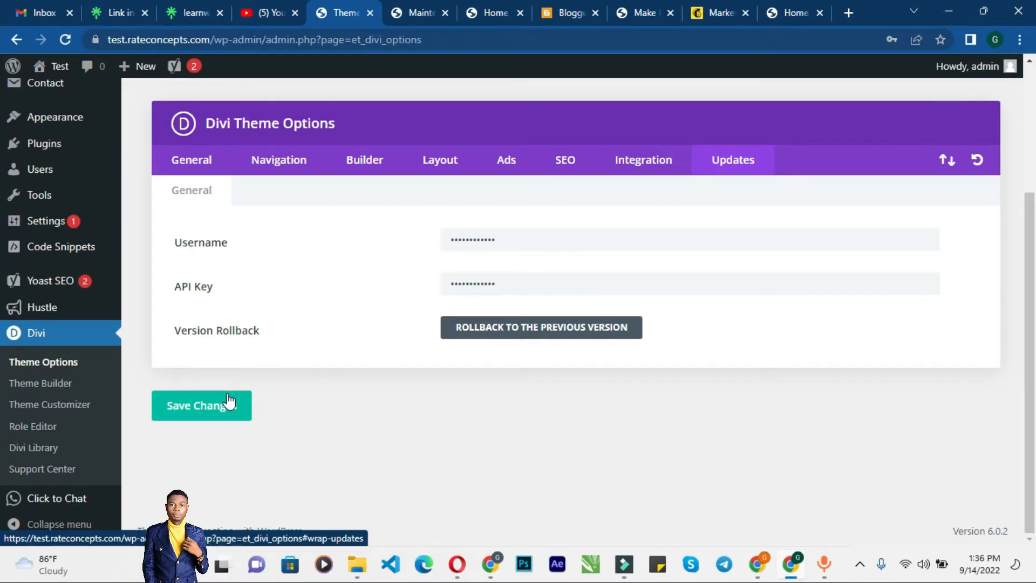
left_click(184, 168)
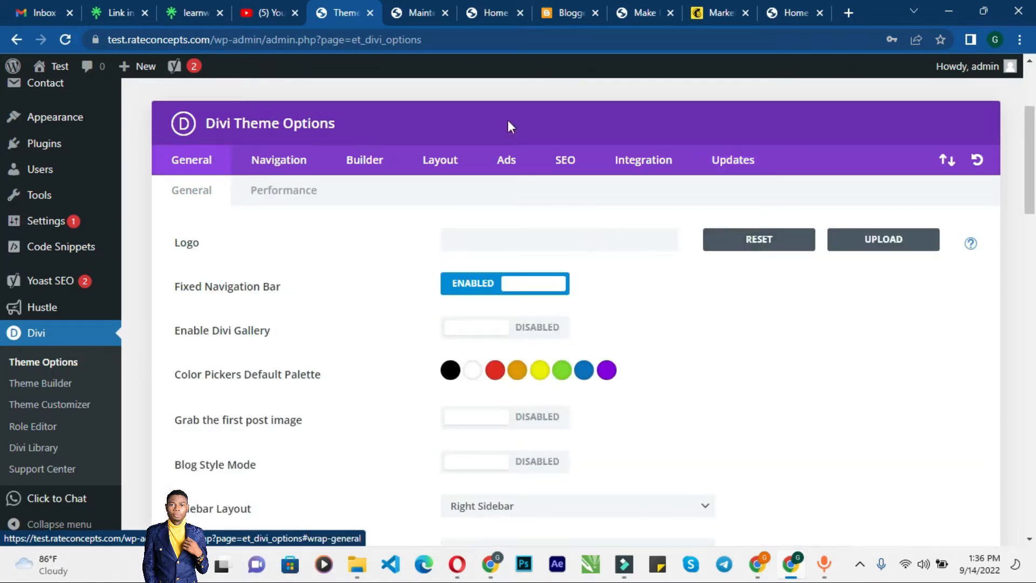
Step: Reload the How to Make Money post in its own tab and return to the Theme Options tab
left_click(413, 13)
left_click(378, 43)
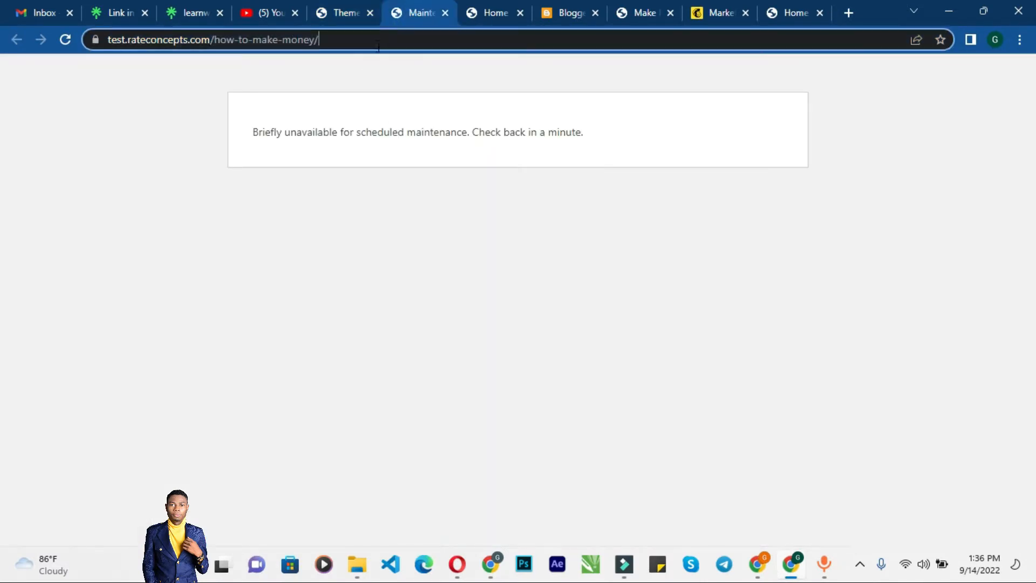
key("ctrl+a")
key("Return")
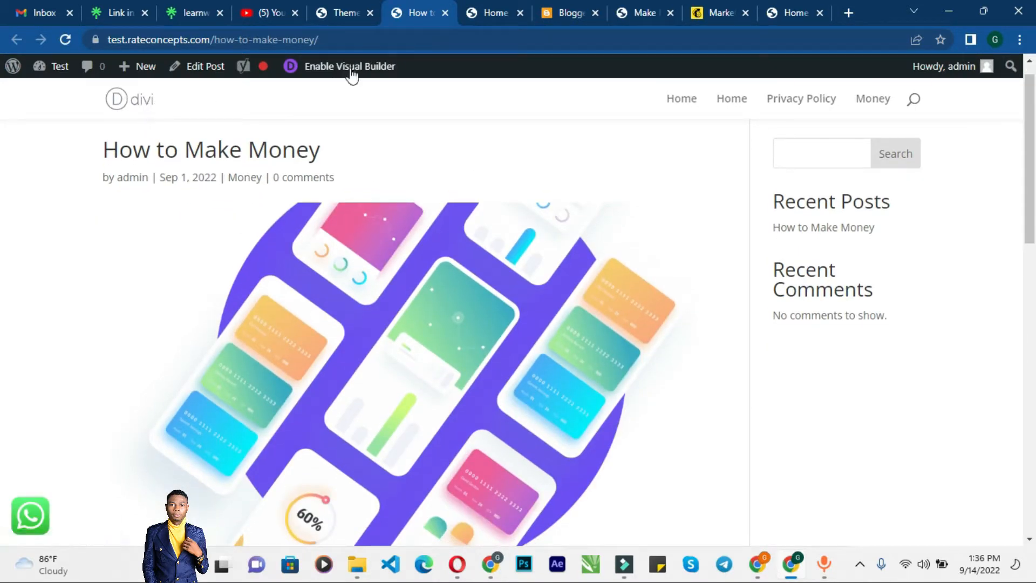
left_click(345, 12)
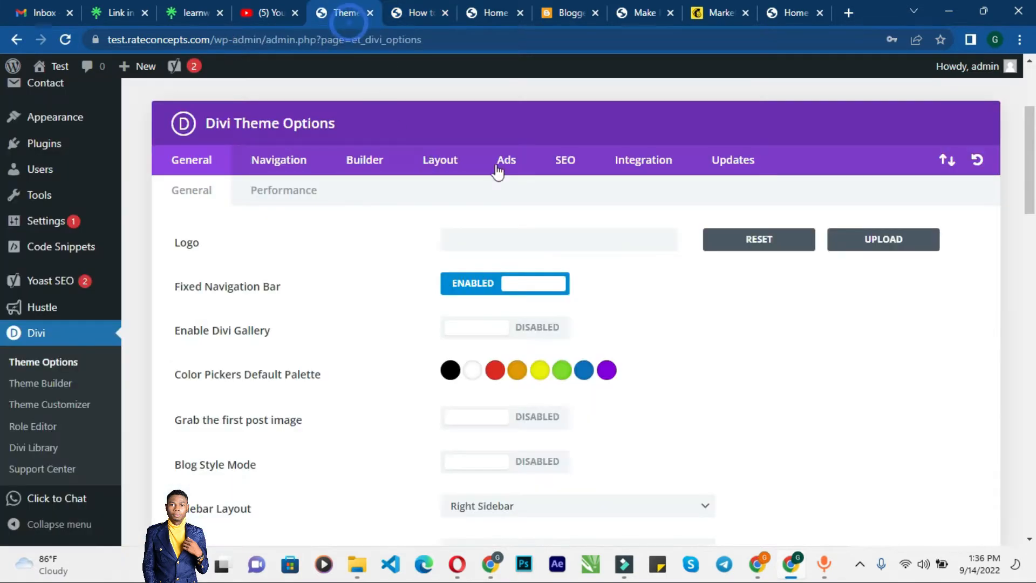
Step: Set the calendar icon mobile-app-icon-1 from the Media Library as the site logo
left_click(867, 244)
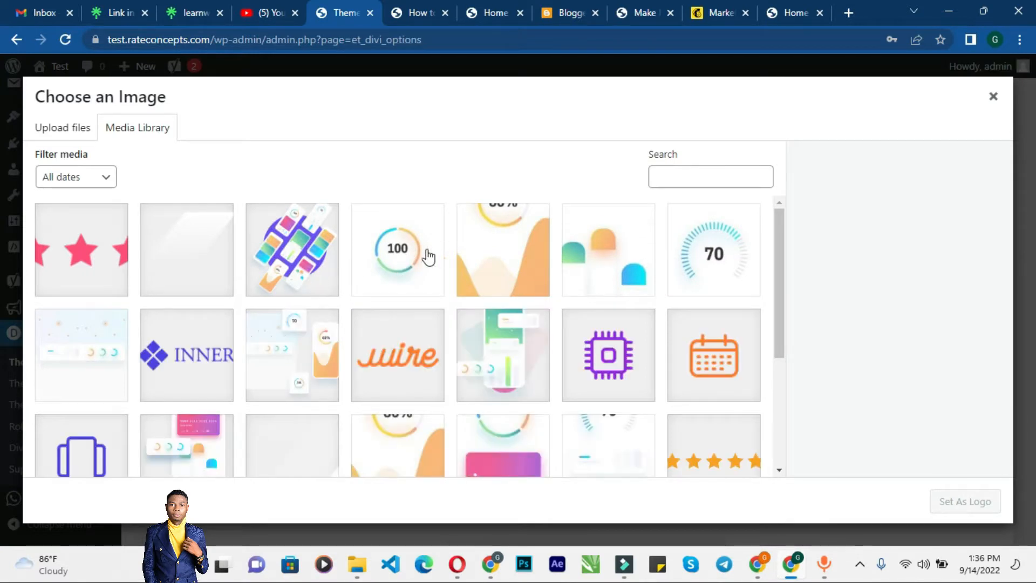
left_click(684, 366)
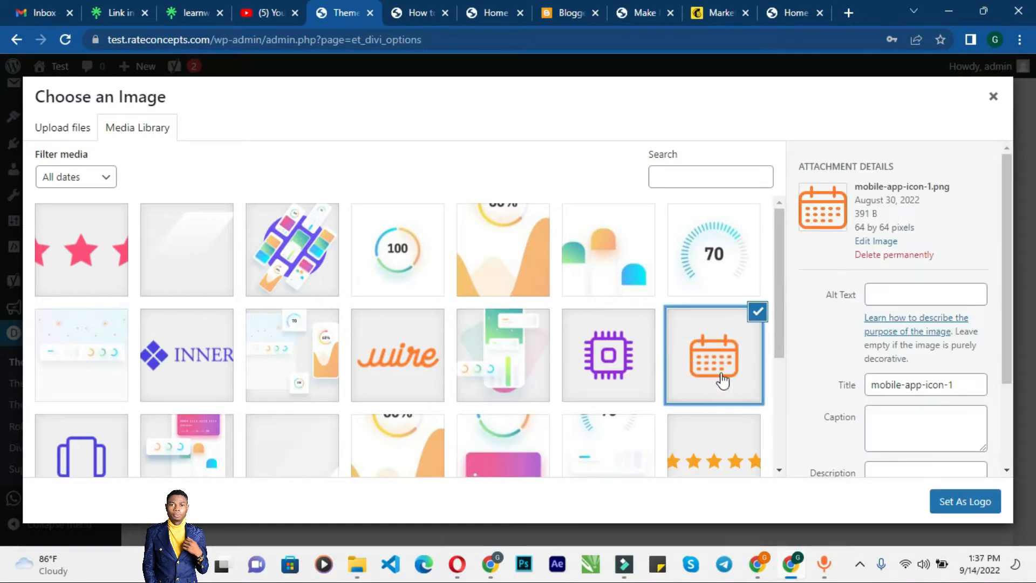
left_click(964, 504)
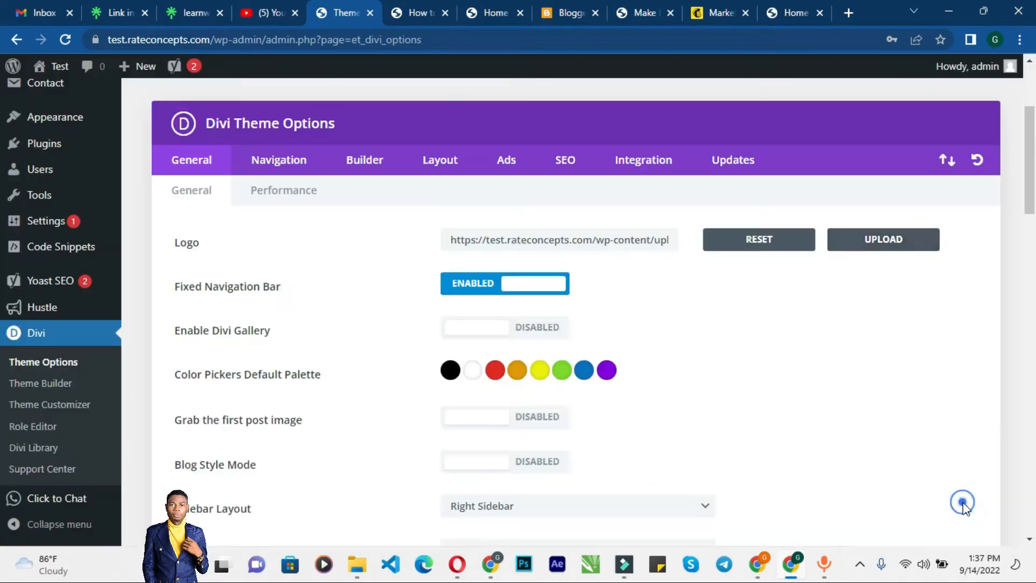
Step: Save the Theme Options changes
scroll(721, 343, "down", 20)
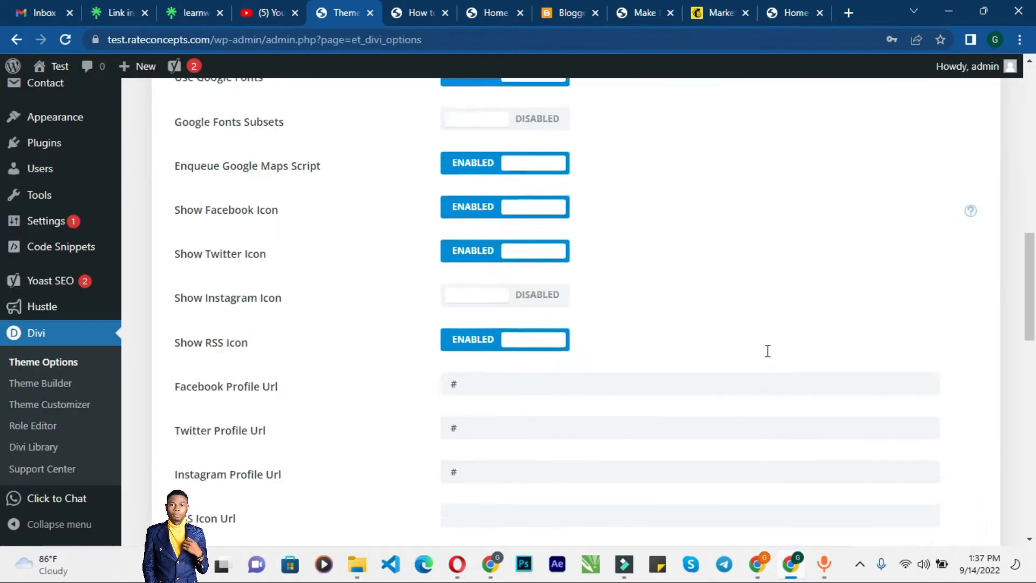
scroll(767, 352, "up", 20)
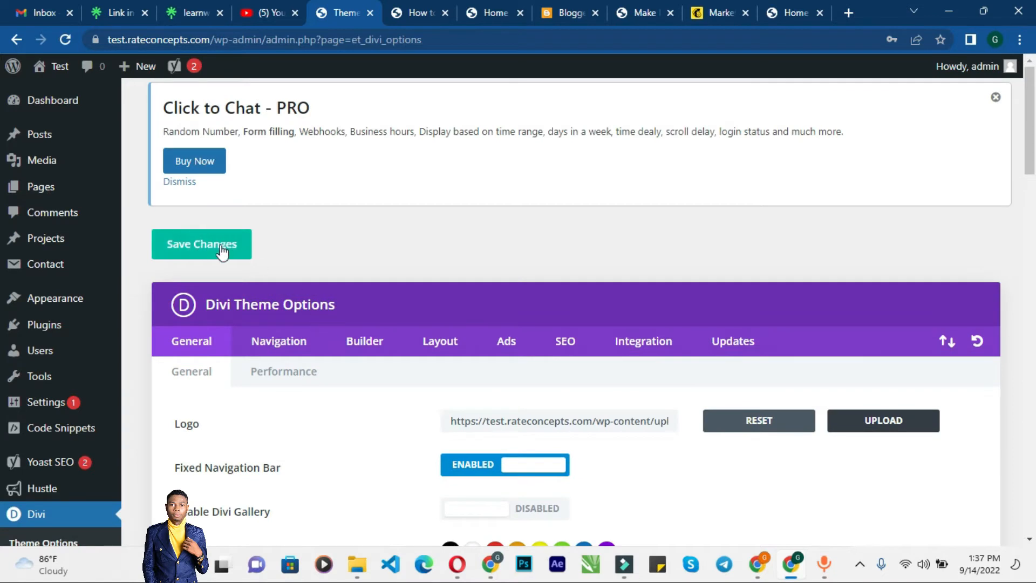
left_click(222, 251)
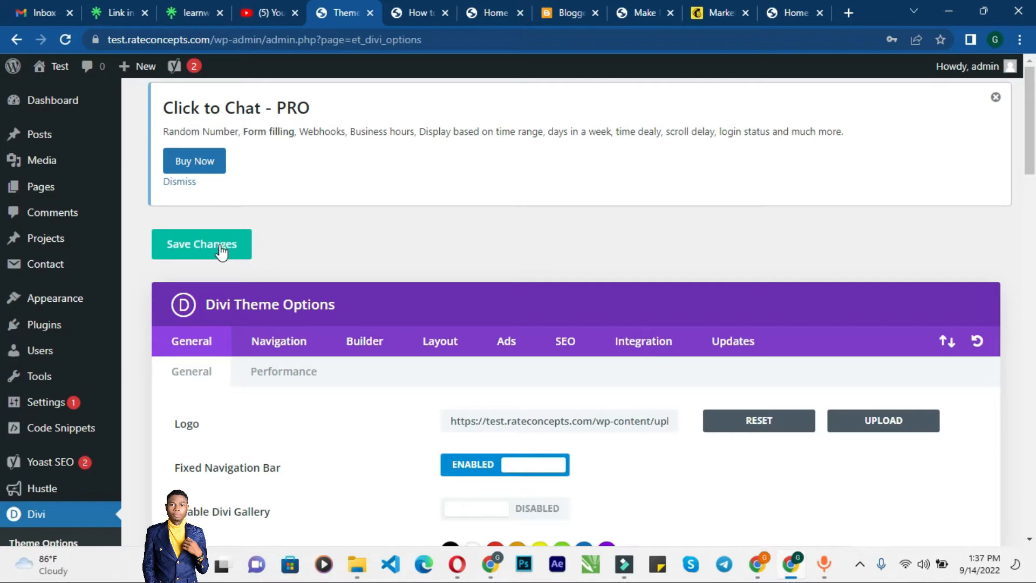
Step: Refresh the post page to check the new logo and return to the Theme Options tab
left_click(422, 8)
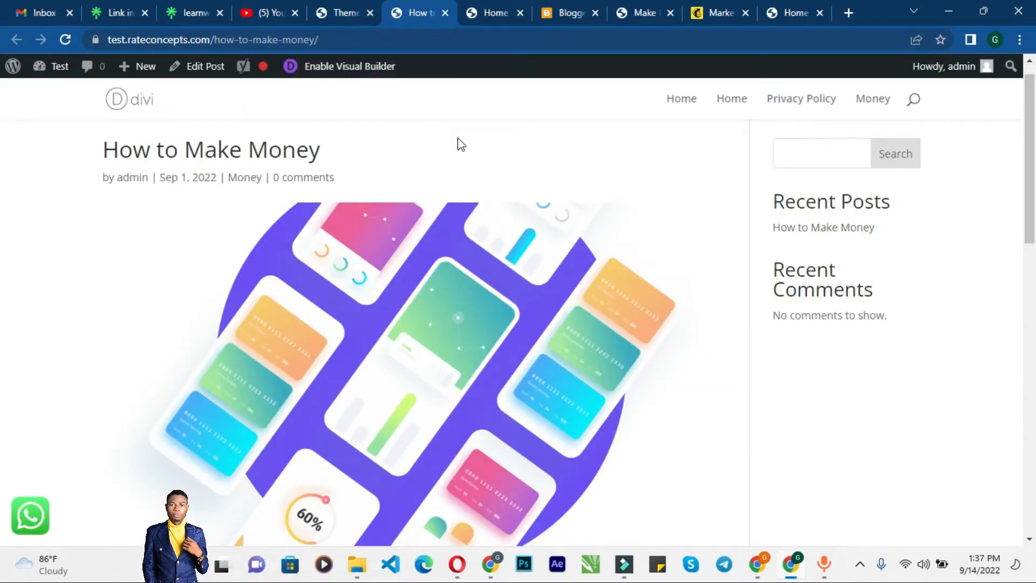
key("F5")
scroll(225, 151, "down", 15)
left_click(332, 4)
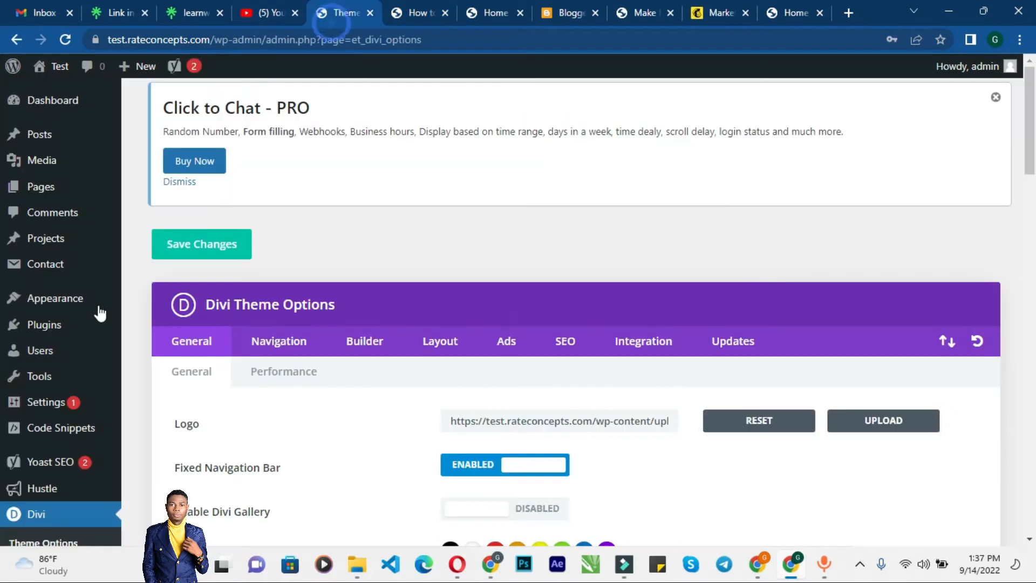
Step: Scroll through the General tab settings down to the Custom CSS box and back to the top
scroll(264, 322, "down", 8)
scroll(263, 322, "up", 4)
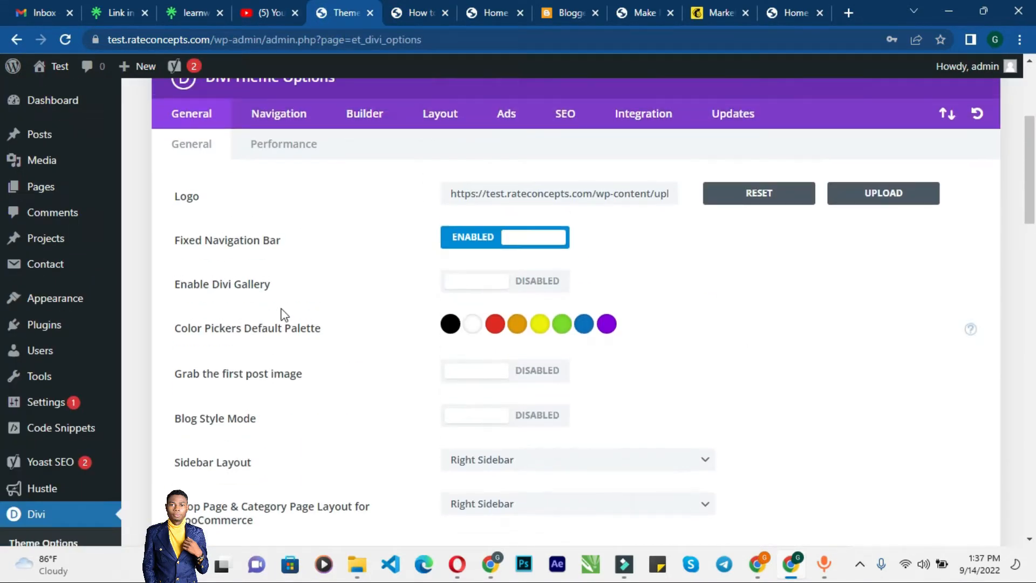
scroll(232, 297, "down", 4)
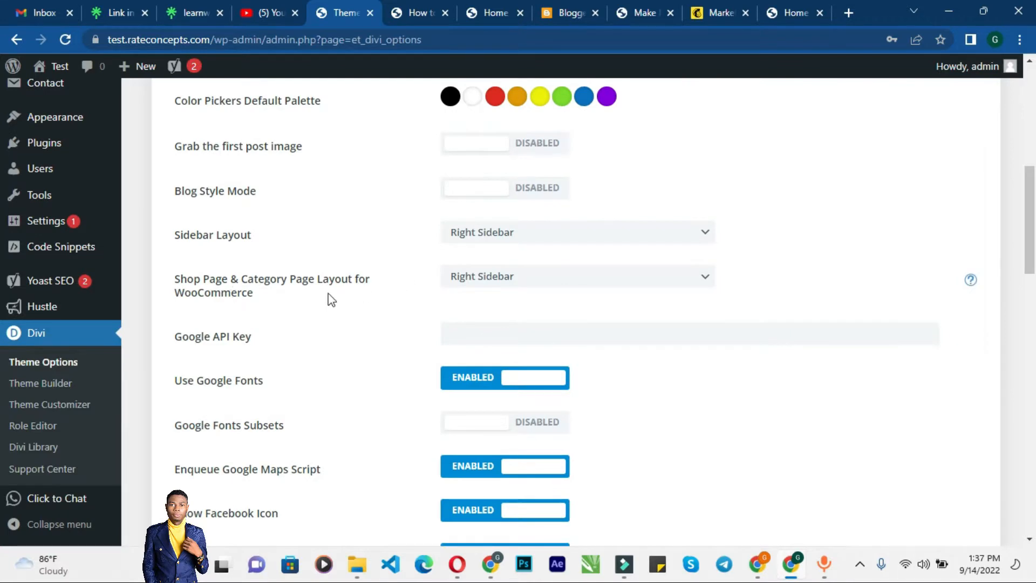
scroll(319, 335, "down", 5)
scroll(319, 338, "down", 4)
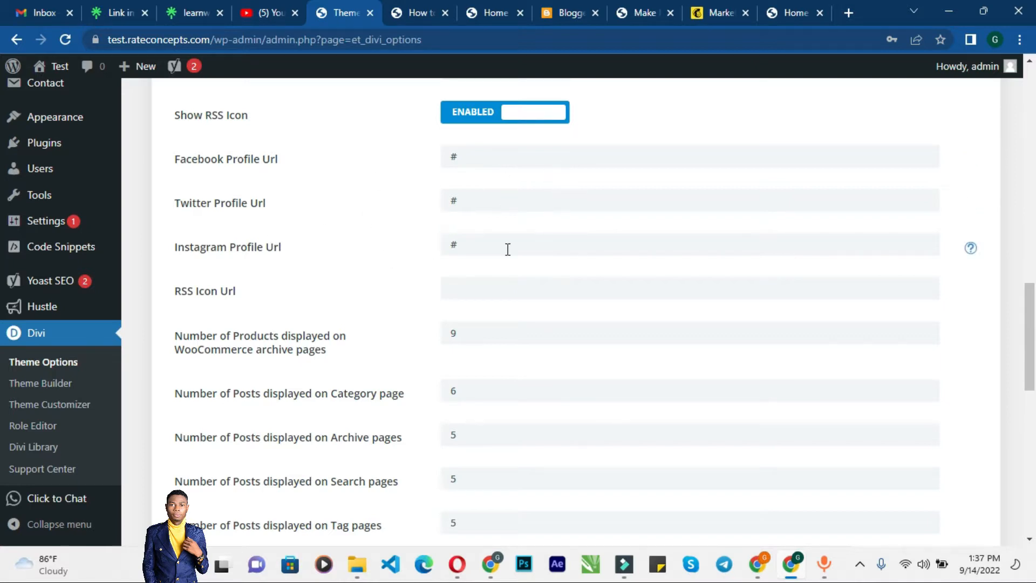
scroll(457, 309, "down", 10)
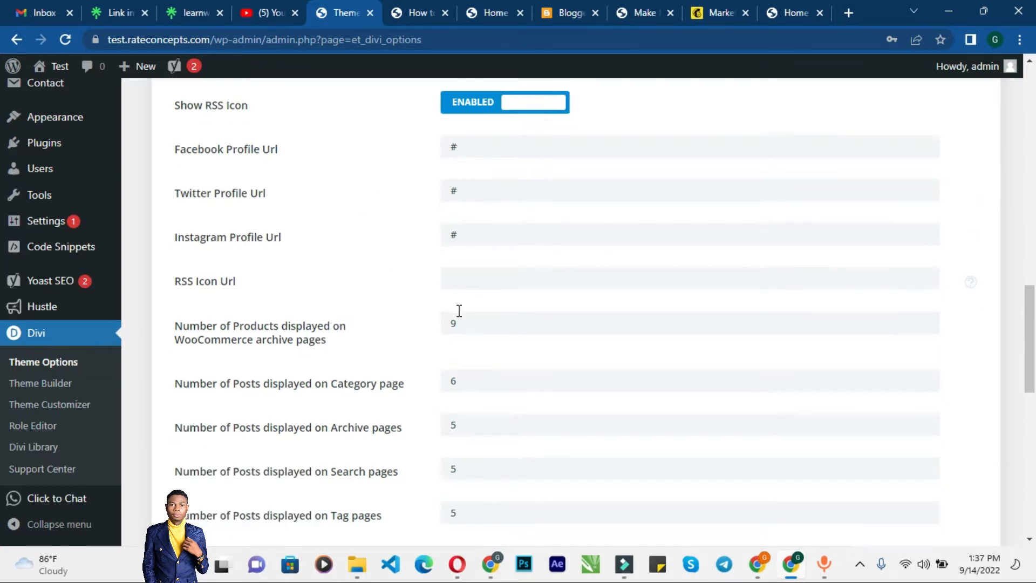
scroll(458, 310, "down", 2)
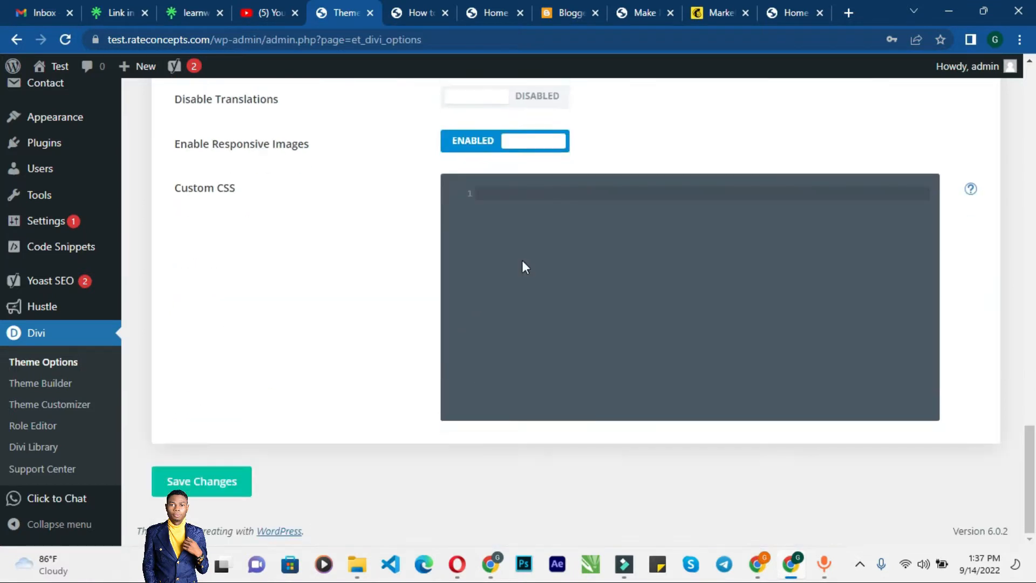
left_click(534, 202)
scroll(520, 203, "up", 15)
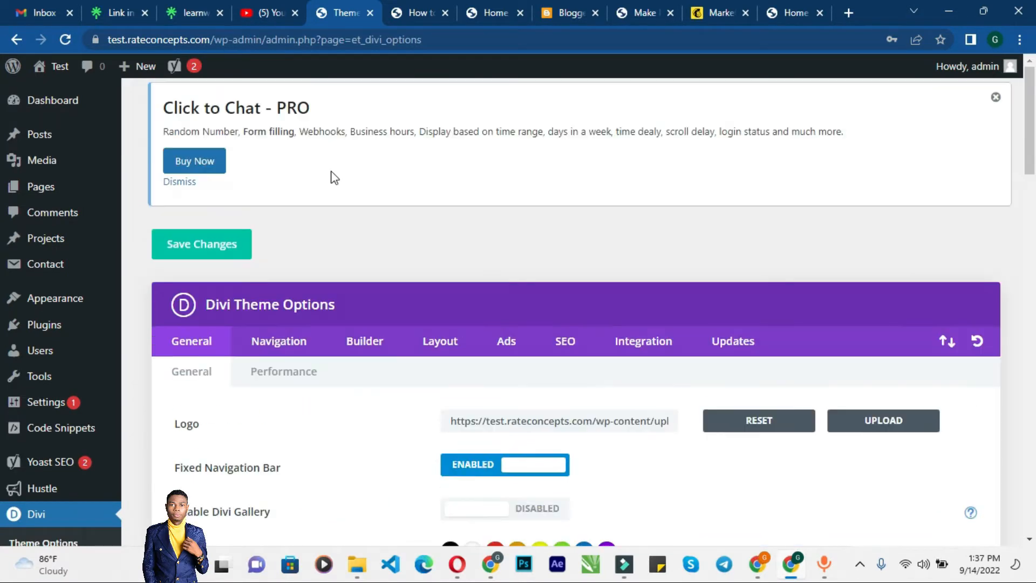
Step: Browse the Navigation, Builder, Layout, Ads, SEO and Integration tabs, scrolling through the Integration code boxes
left_click(285, 347)
left_click(375, 345)
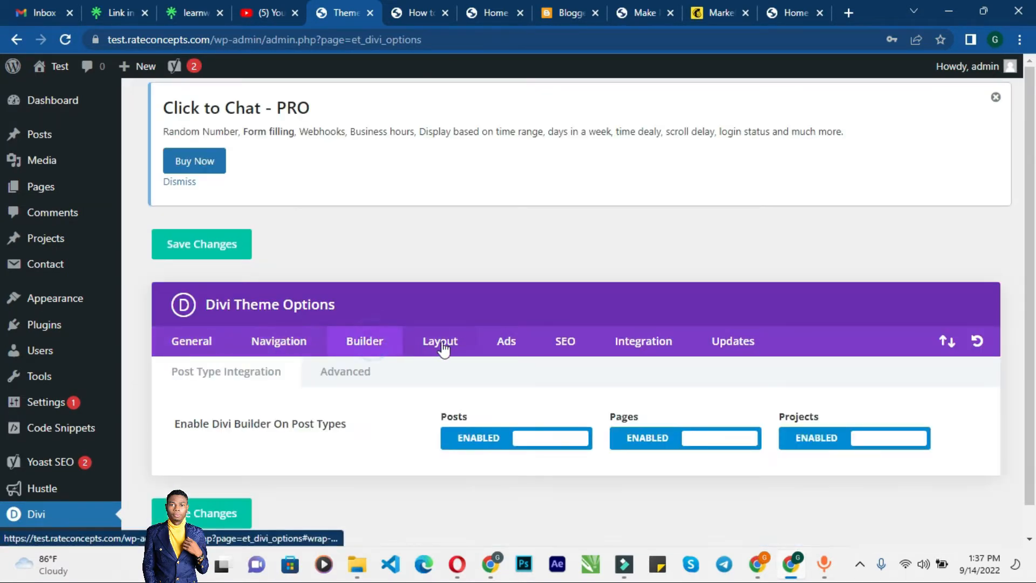
left_click(432, 344)
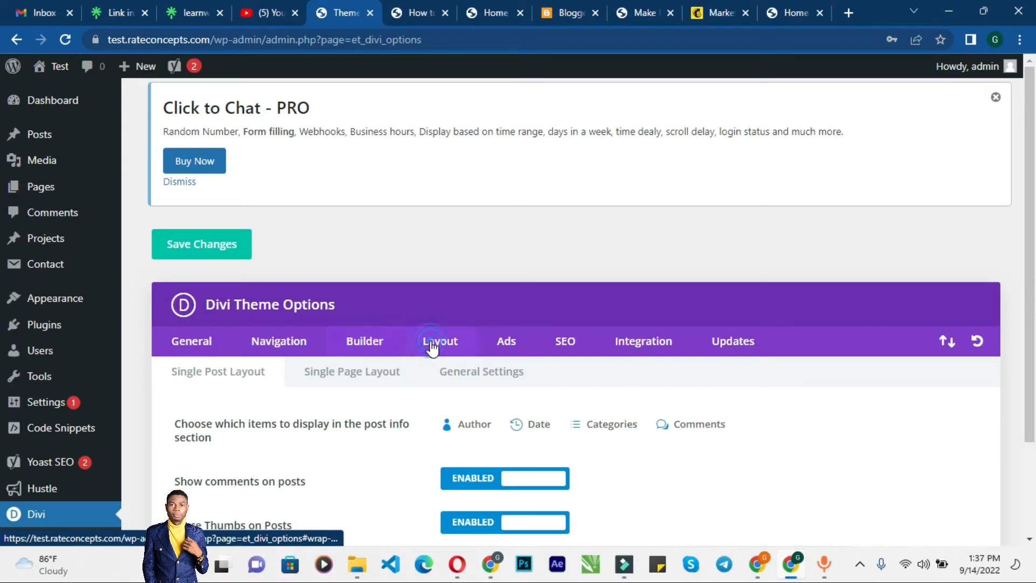
left_click(511, 348)
left_click(567, 346)
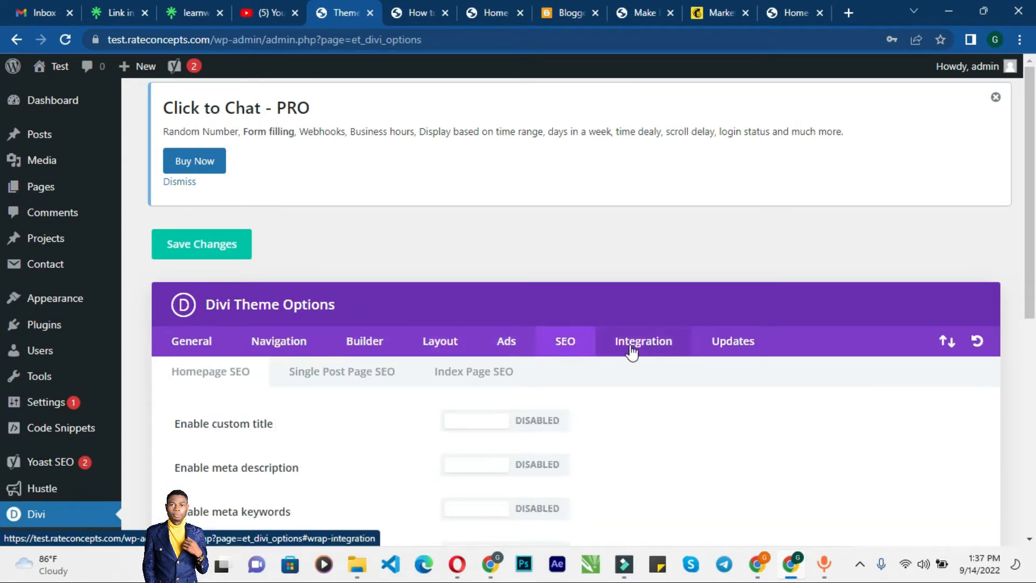
left_click(631, 350)
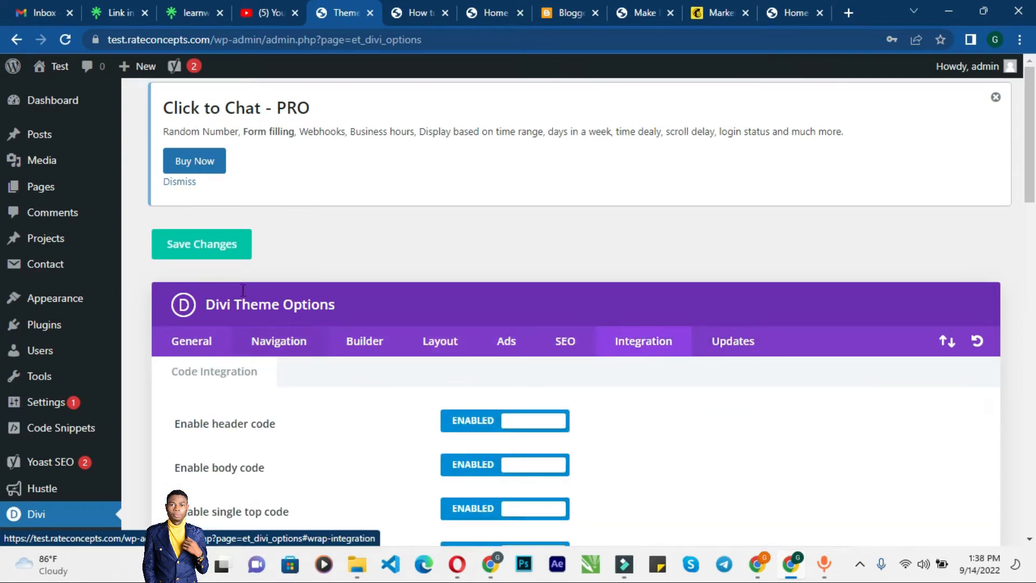
scroll(287, 343, "down", 4)
scroll(291, 345, "down", 15)
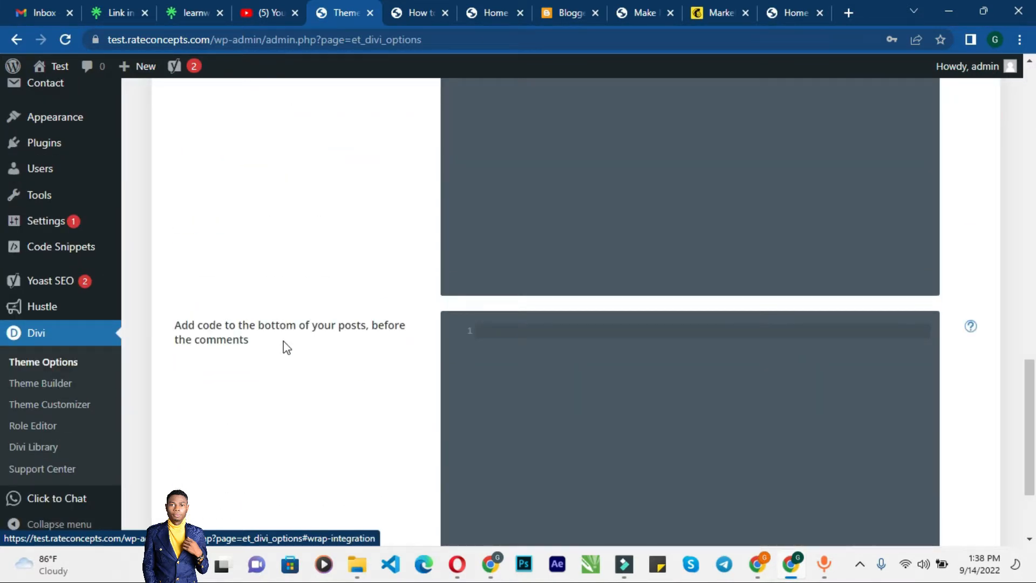
scroll(285, 348, "up", 7)
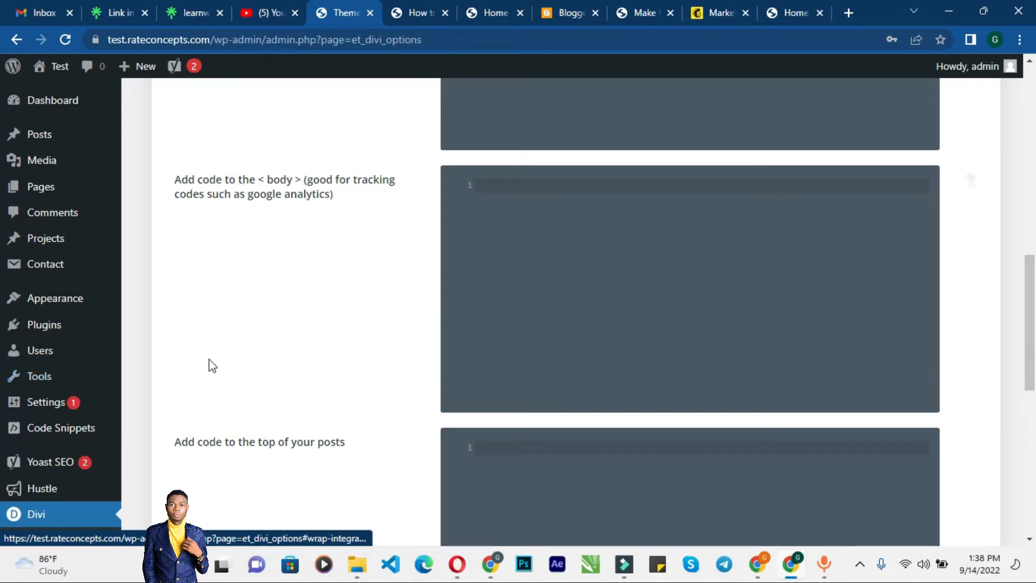
scroll(217, 378, "down", 7)
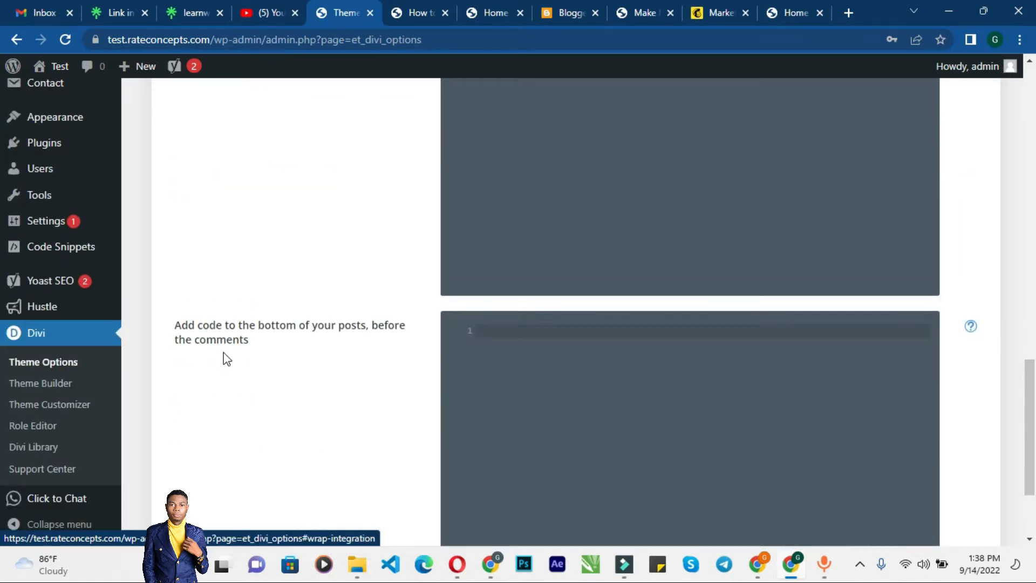
scroll(137, 428, "down", 3)
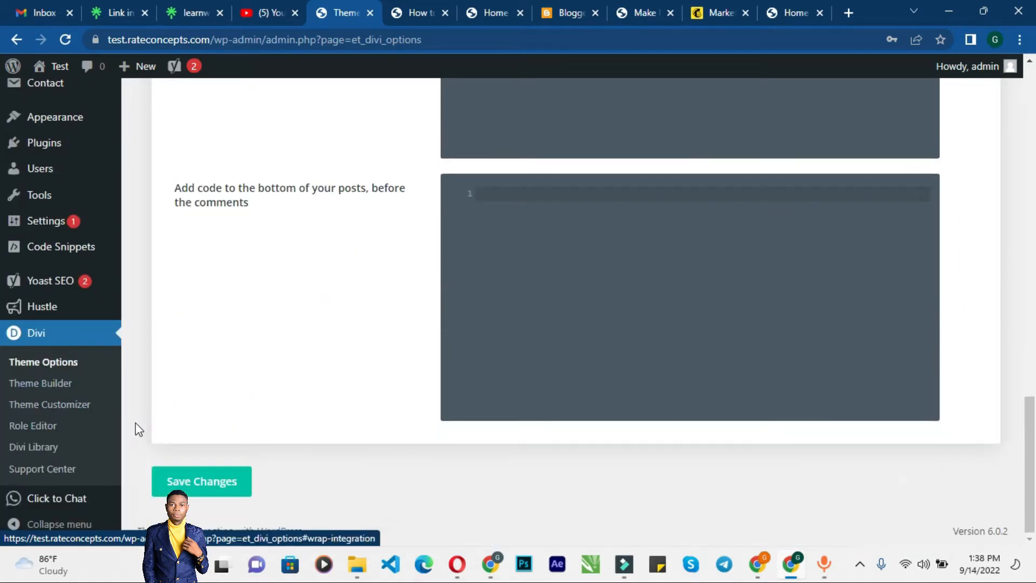
scroll(92, 405, "up", 3)
Step: Open the theme Customizer and its Site Identity section under General Settings
mouse_move(81, 281)
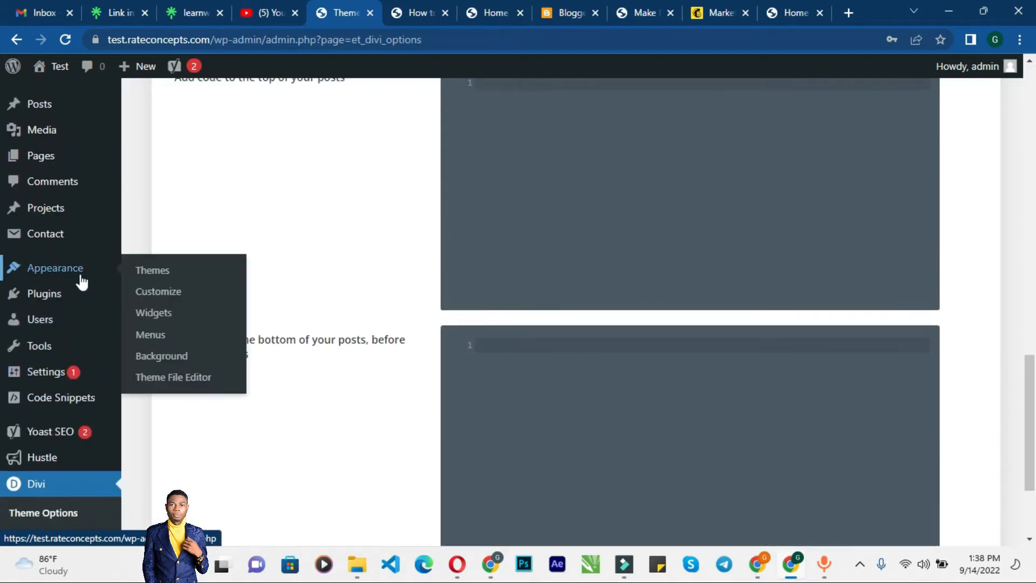
left_click(190, 296)
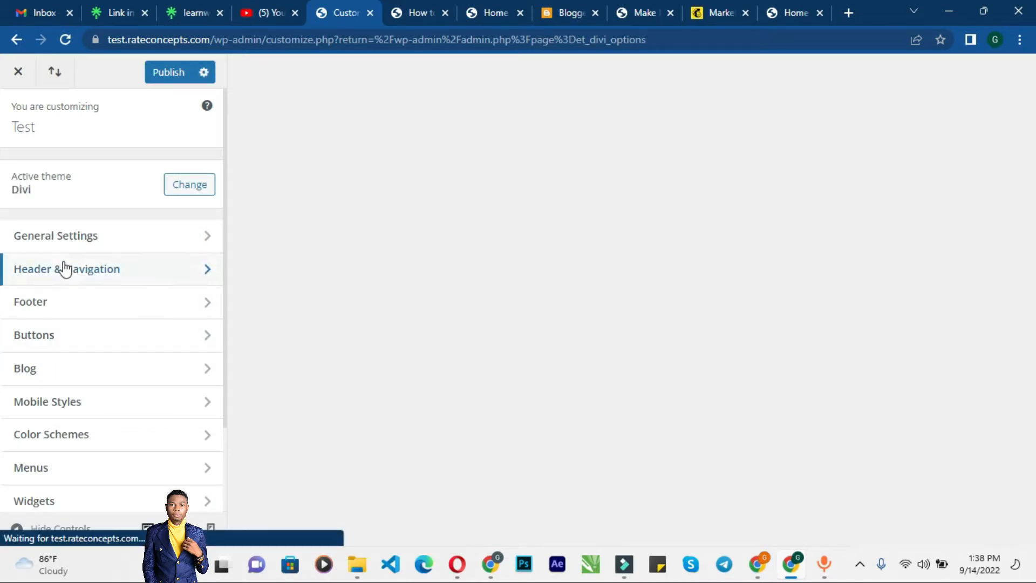
left_click(71, 239)
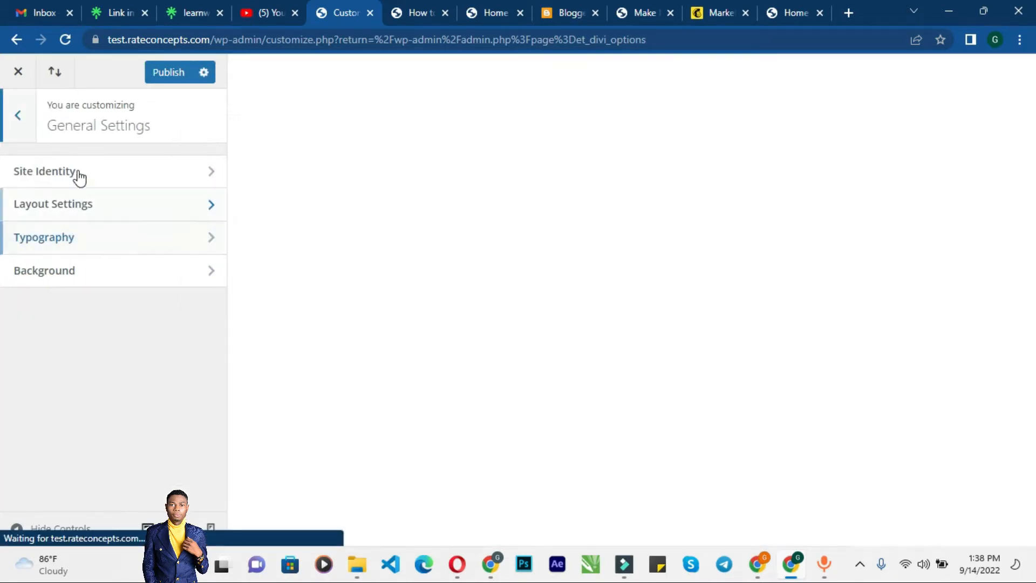
left_click(78, 171)
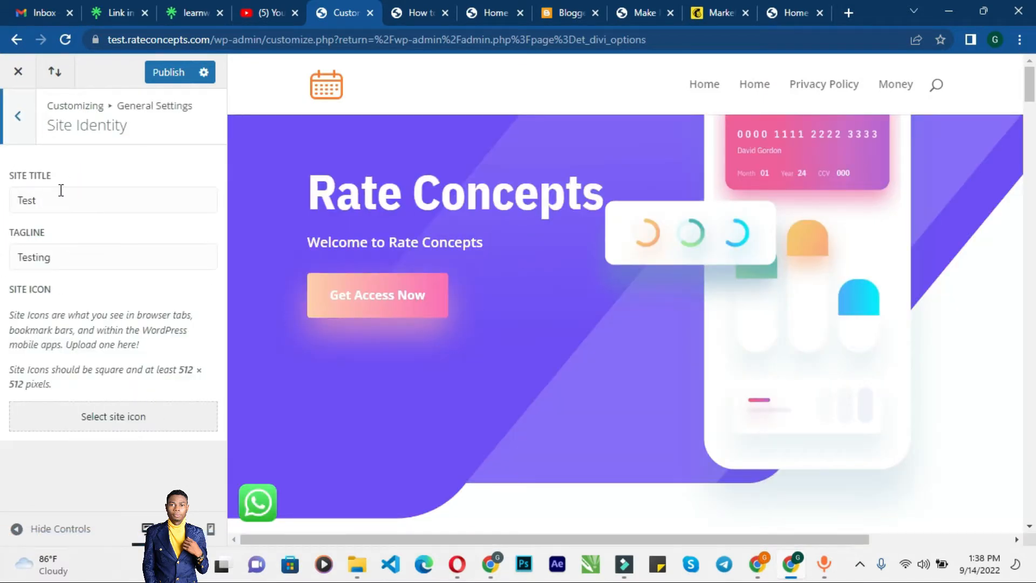
Step: Review the Layout Settings section under General Settings and return to the General Settings list
left_click(27, 132)
left_click(54, 208)
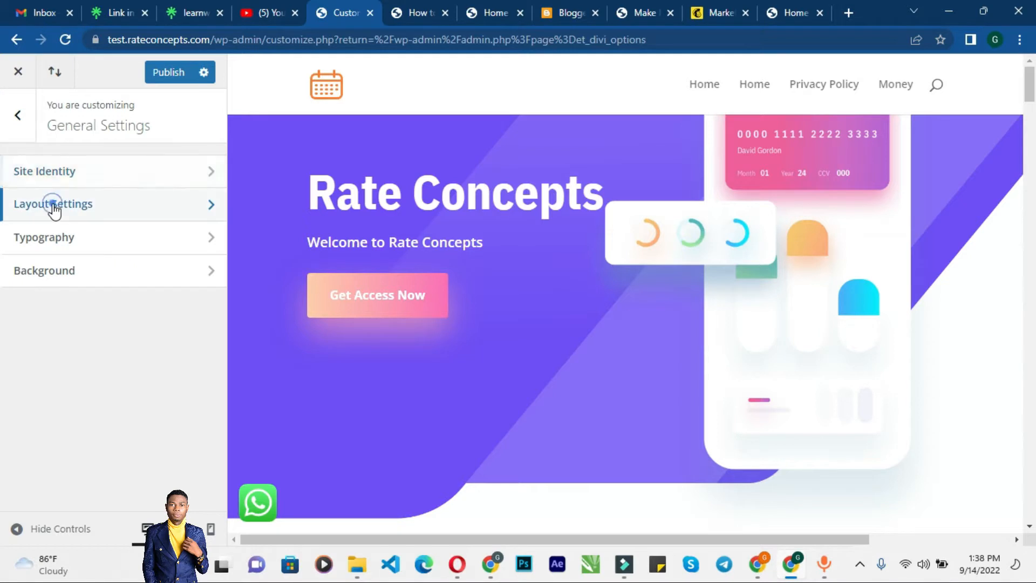
scroll(41, 250, "down", 1)
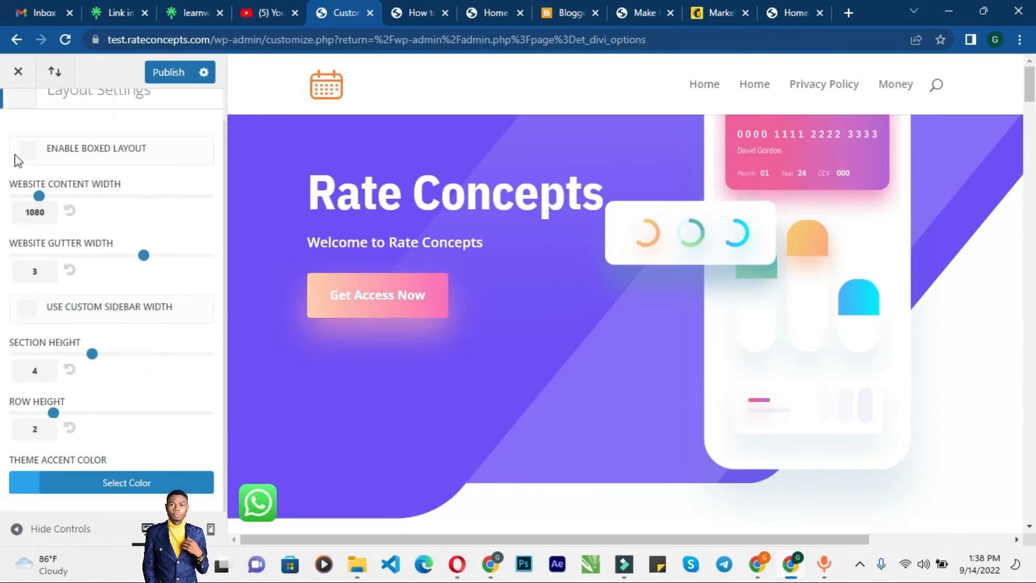
scroll(11, 179, "up", 1)
left_click(19, 128)
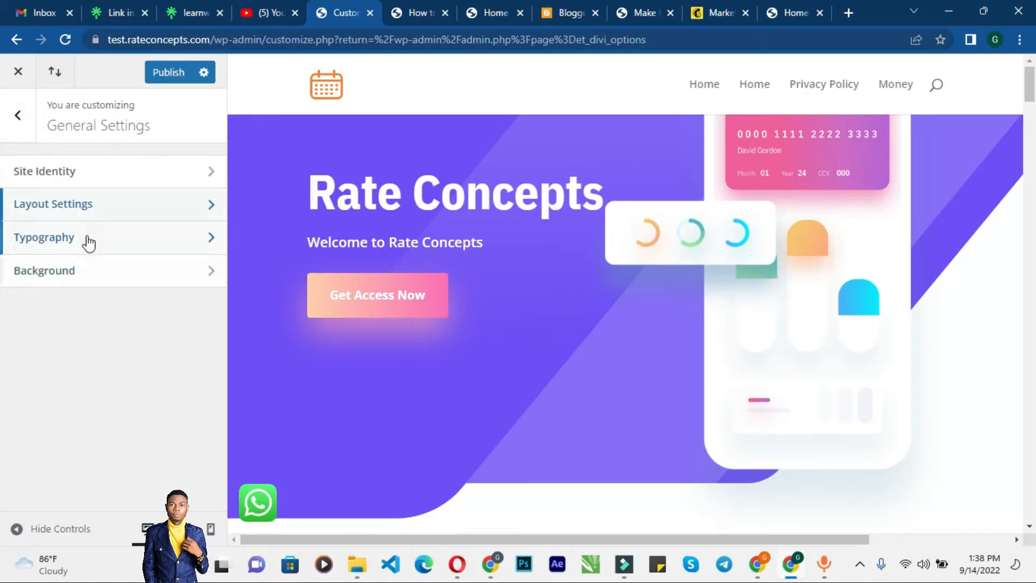
Step: Review the Typography and Background sections under General Settings, then return to the main Customizer panel
left_click(87, 239)
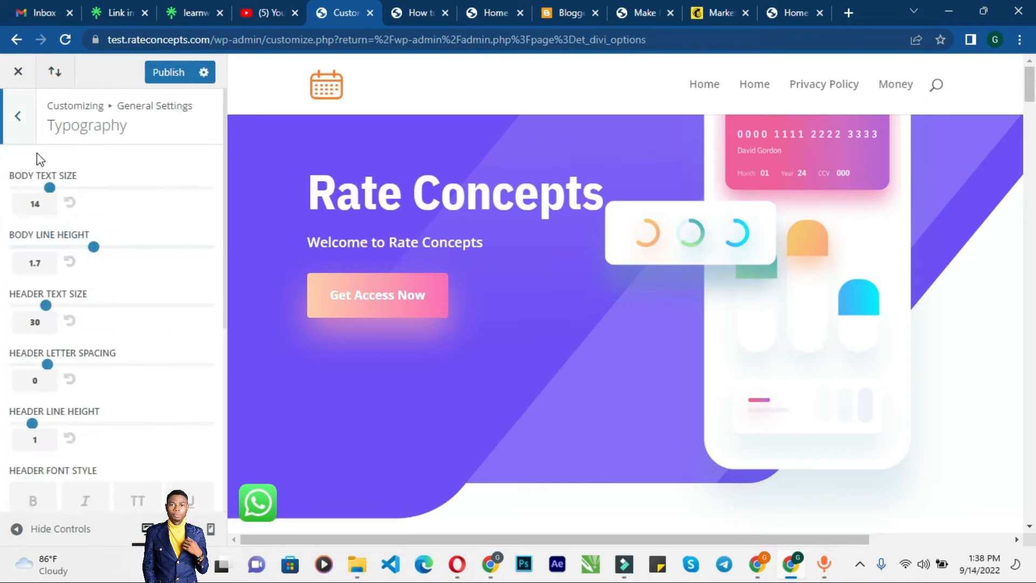
left_click(23, 127)
left_click(72, 278)
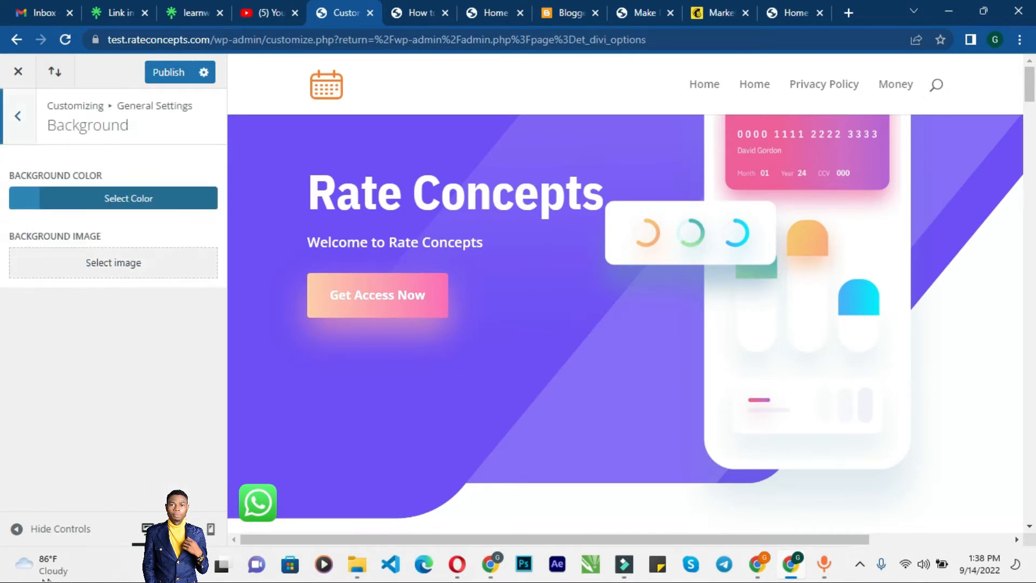
left_click(22, 126)
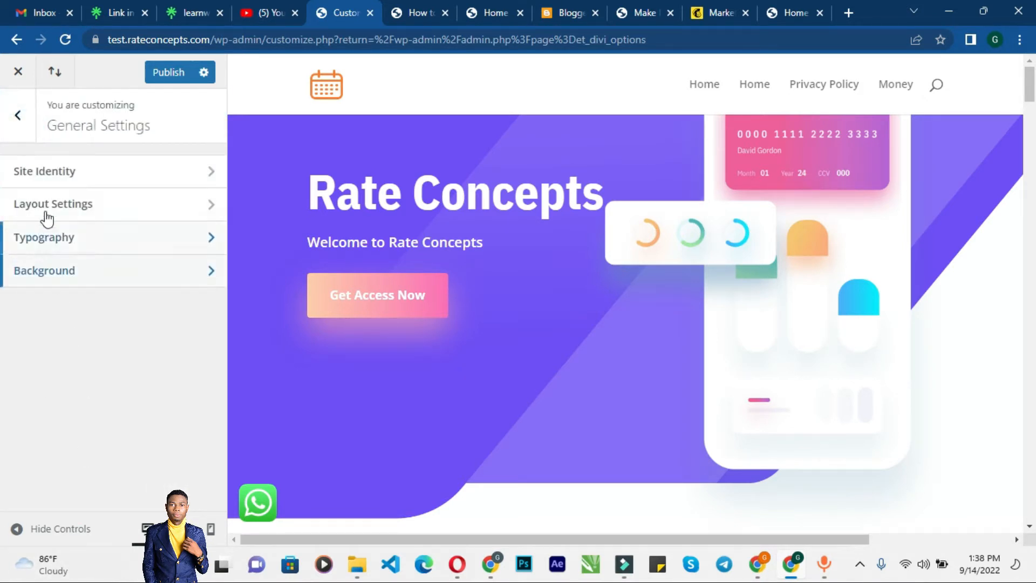
left_click(19, 132)
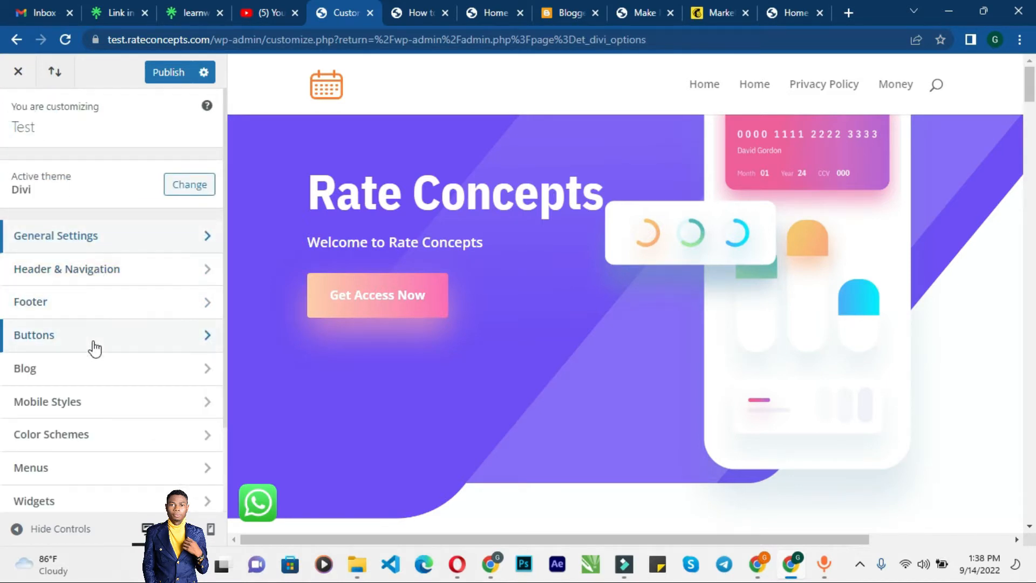
Step: Scroll through the Customizer section list and exit the Customizer without saving
scroll(86, 394, "down", 2)
scroll(86, 410, "down", 1)
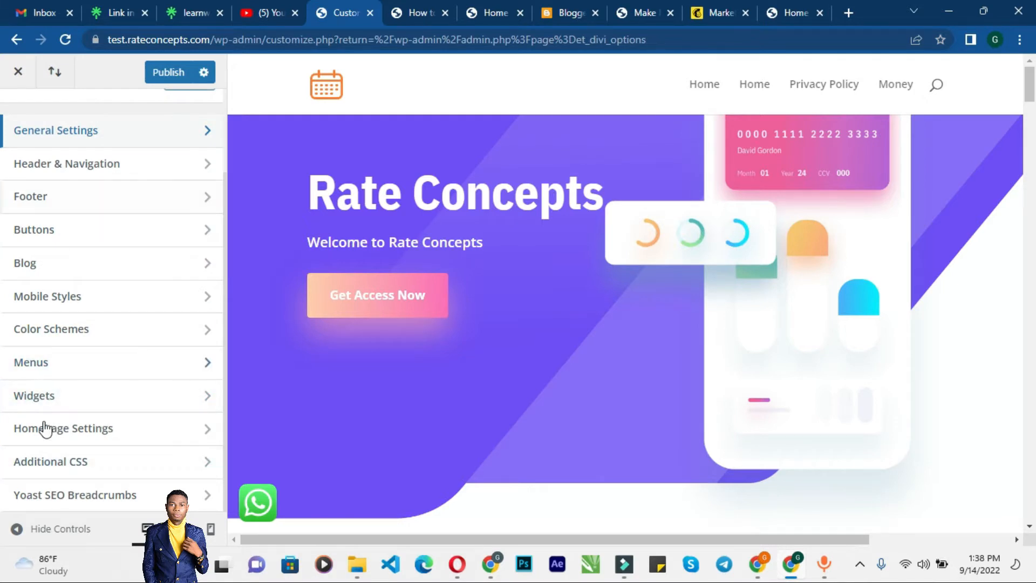
scroll(19, 296, "up", 2)
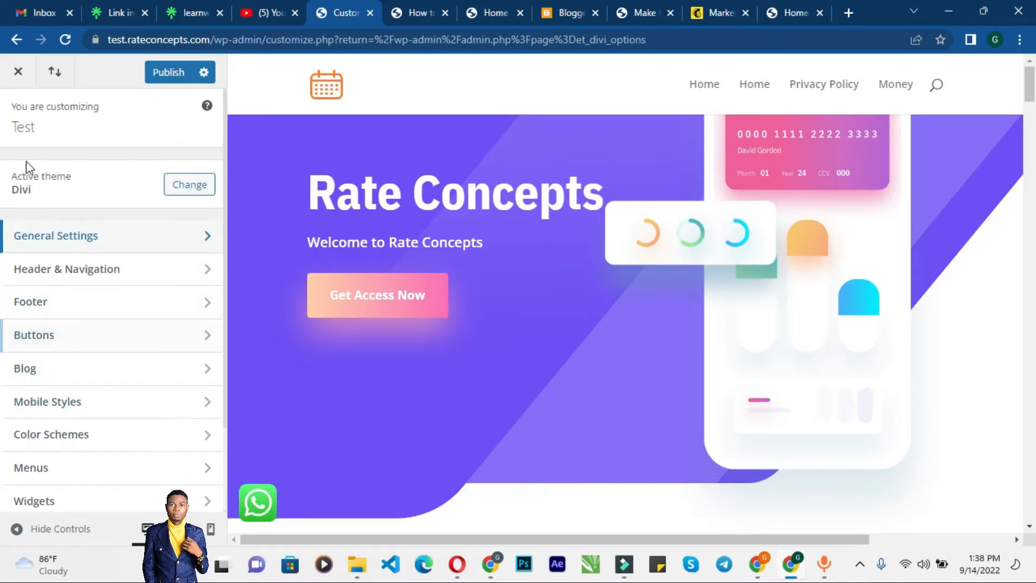
left_click(18, 72)
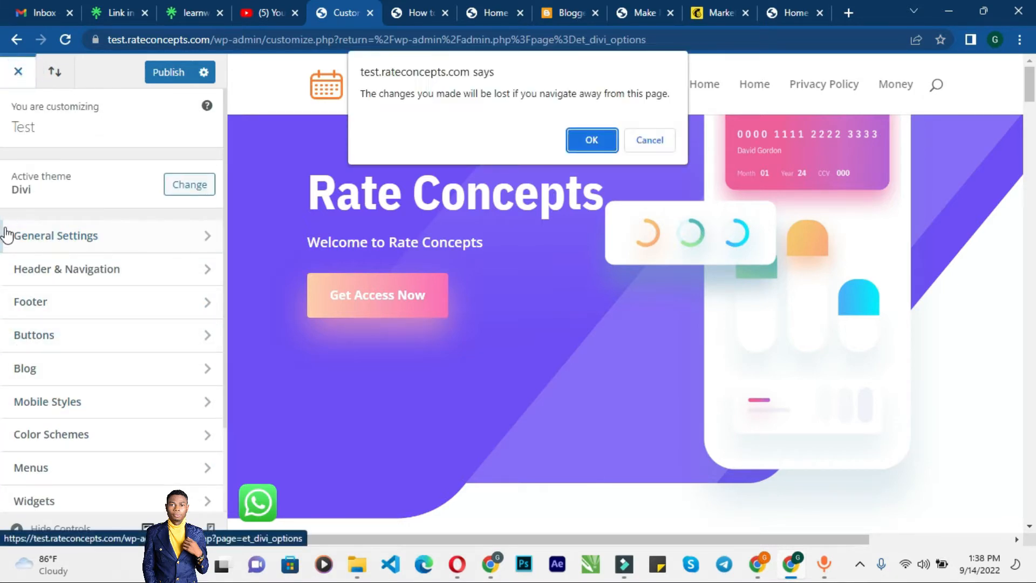
left_click(592, 139)
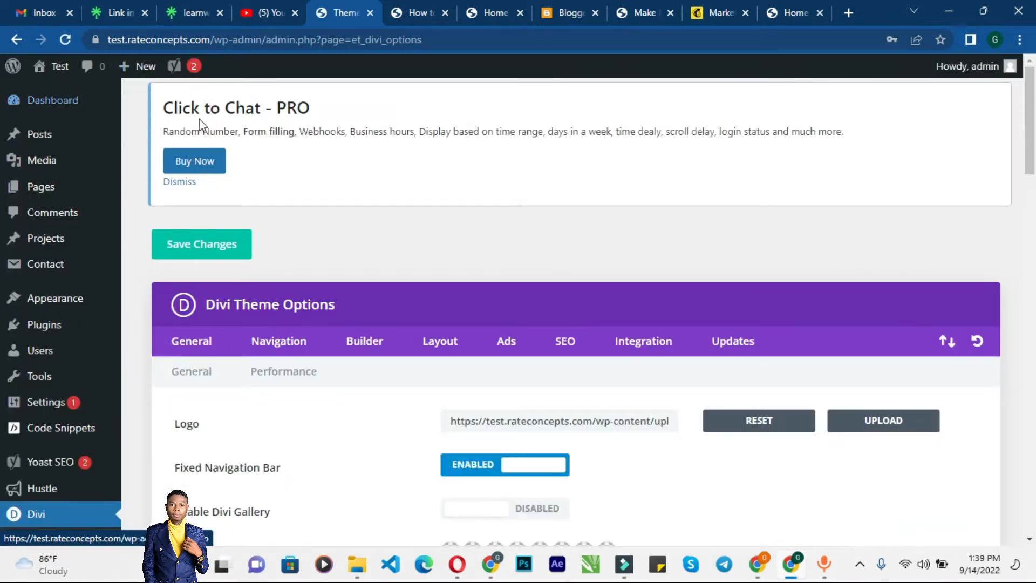
mouse_move(51, 463)
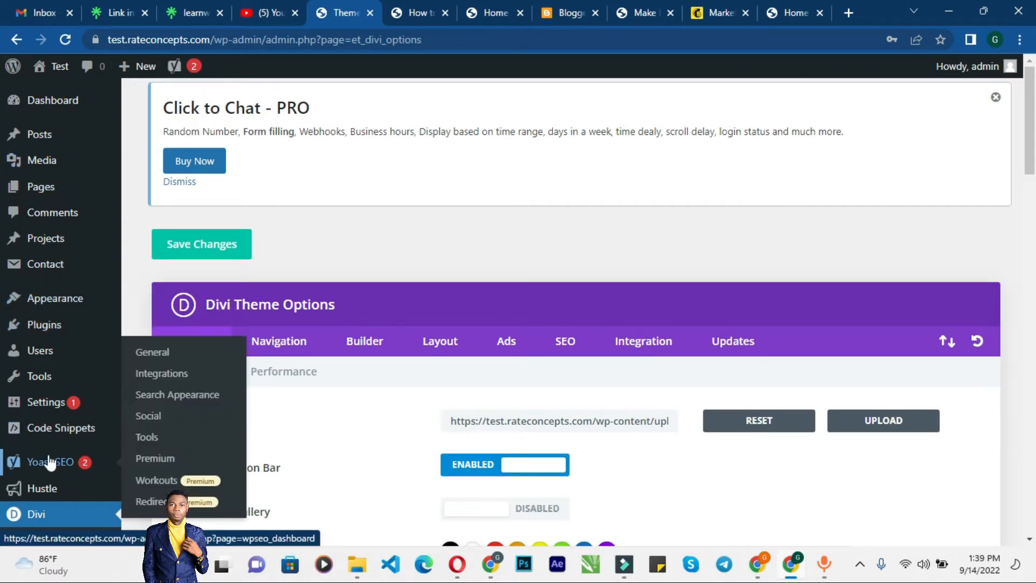
mouse_move(153, 91)
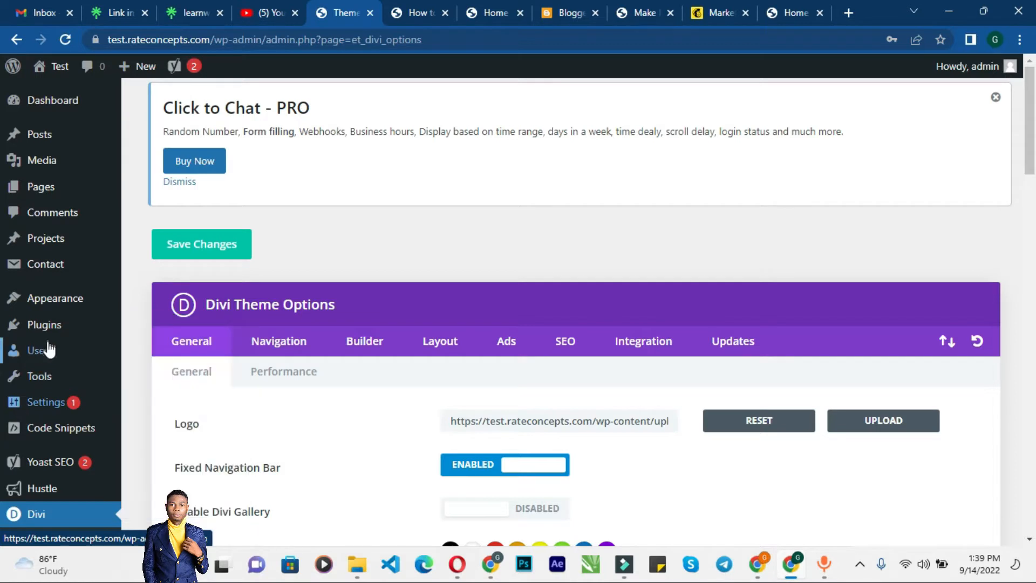
mouse_move(81, 308)
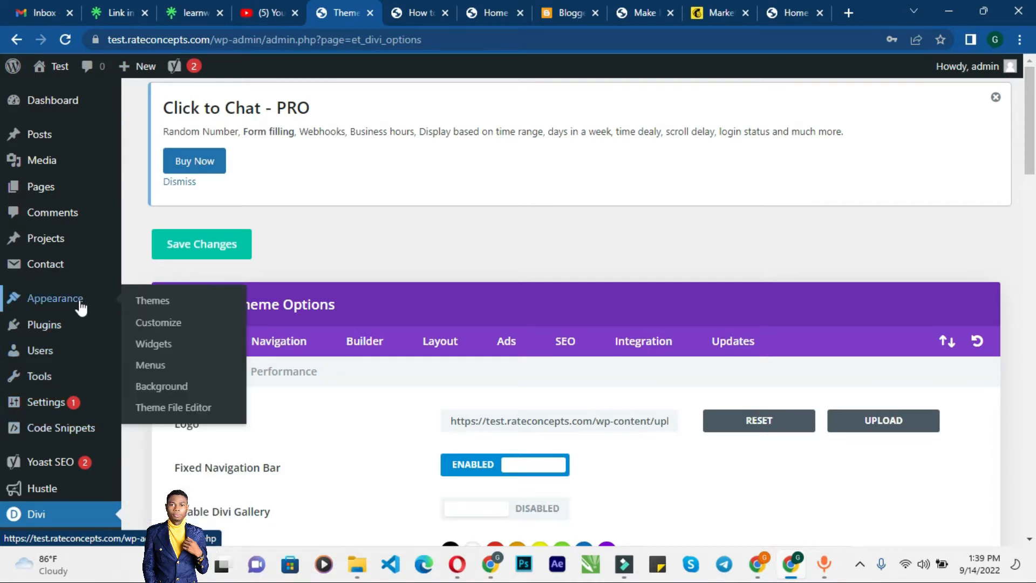
left_click(171, 325)
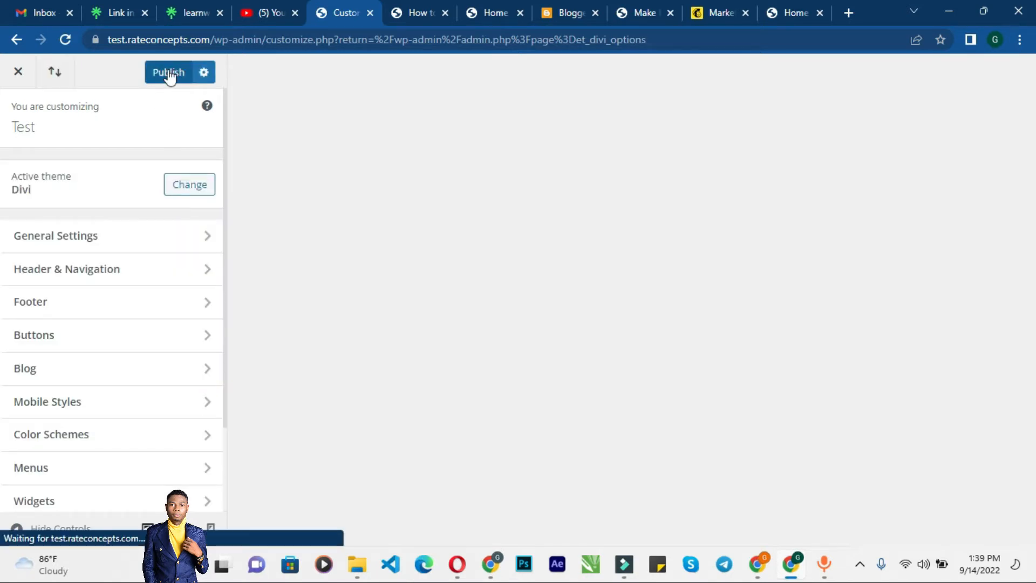
left_click(18, 75)
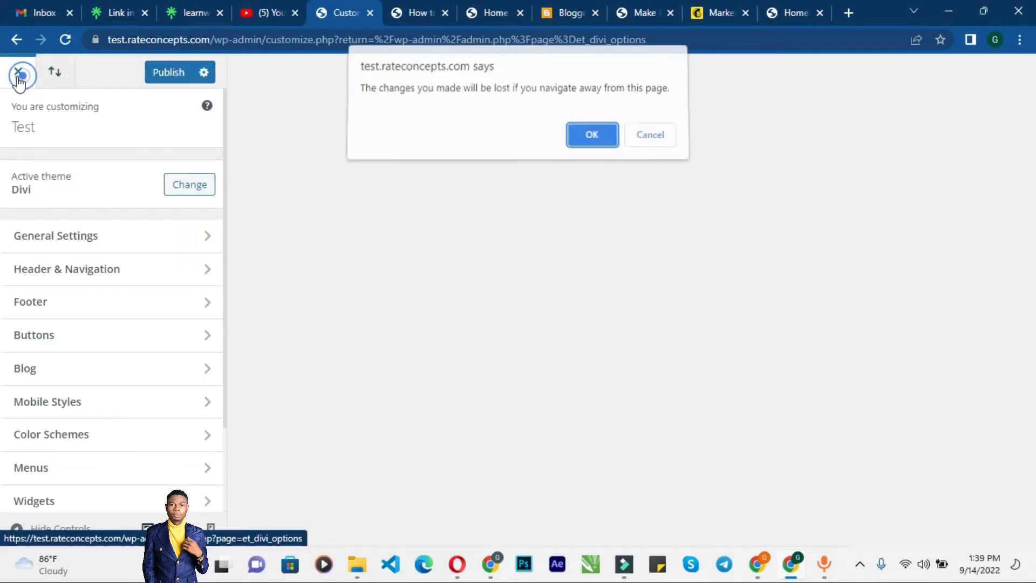
left_click(584, 141)
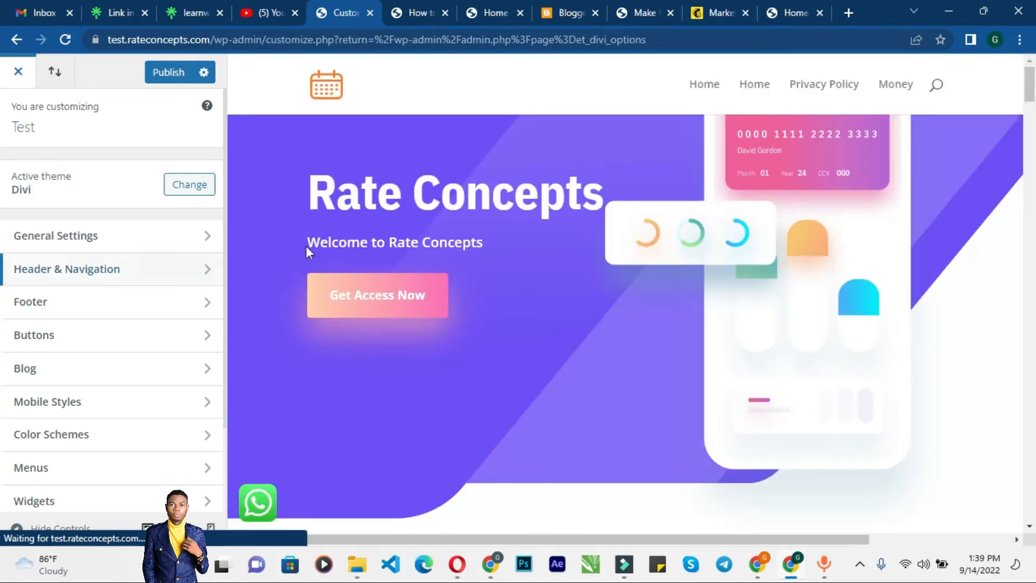
Step: Scroll through the General tab settings of Divi Theme Options and back up
scroll(64, 356, "down", 3)
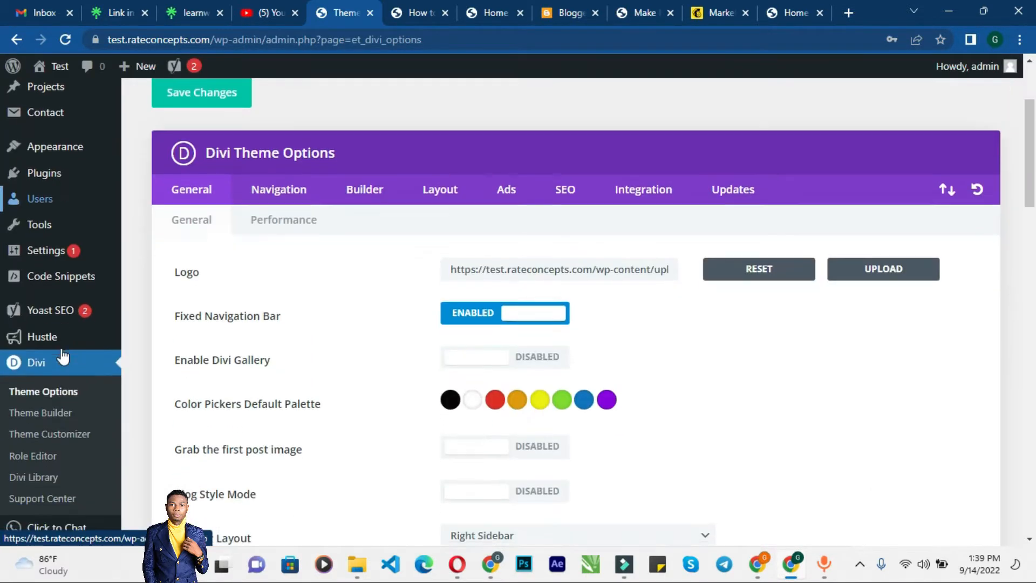
scroll(63, 356, "down", 6)
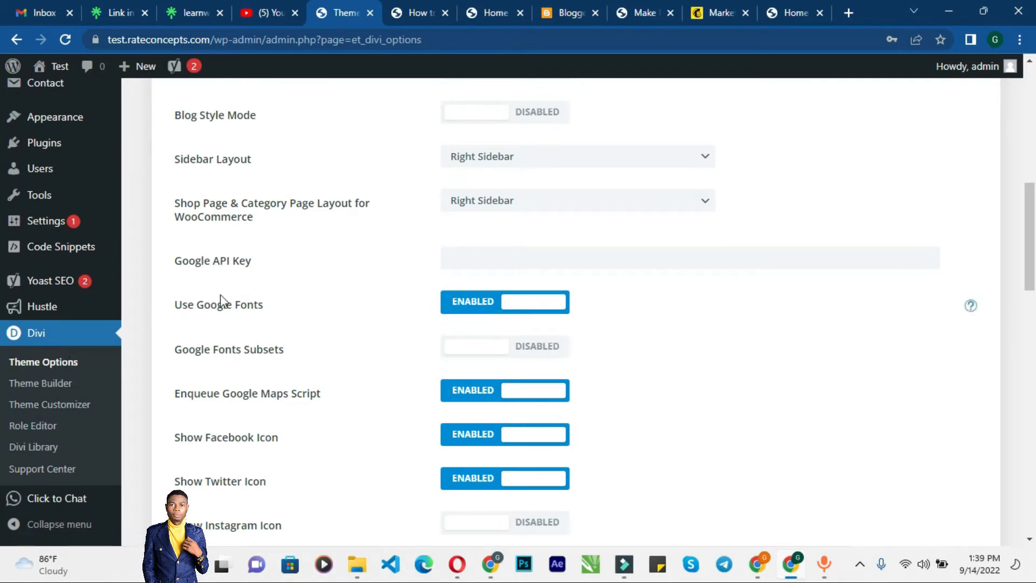
scroll(330, 299, "up", 5)
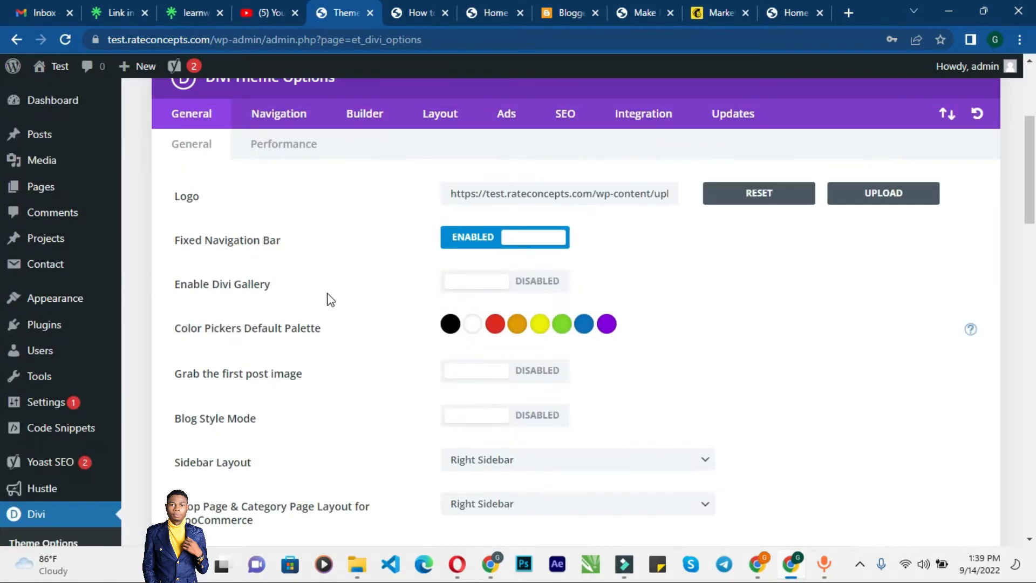
Step: Install and activate the Classic Editor plugin from the Add Plugins page
left_click(59, 334)
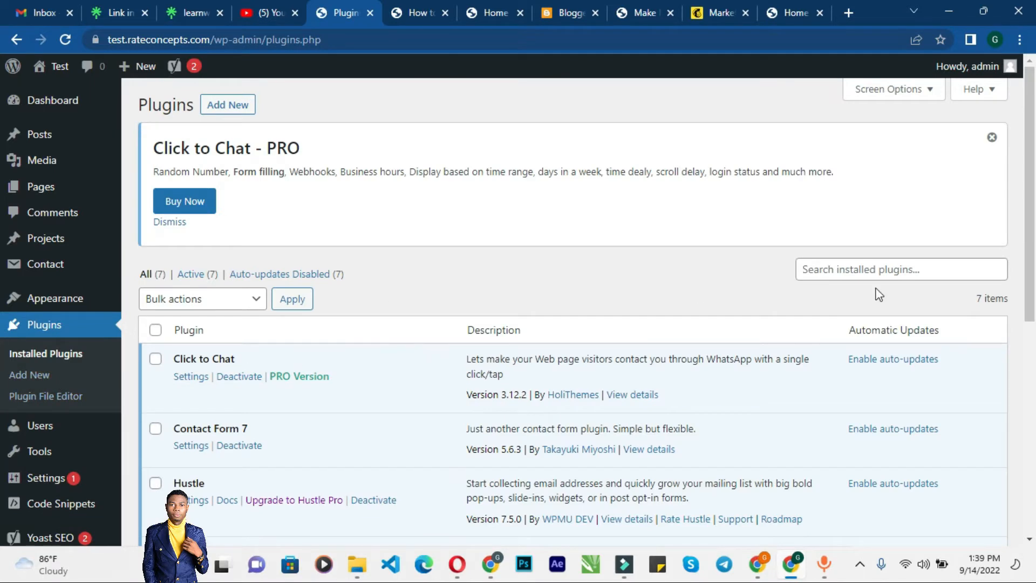
left_click(839, 270)
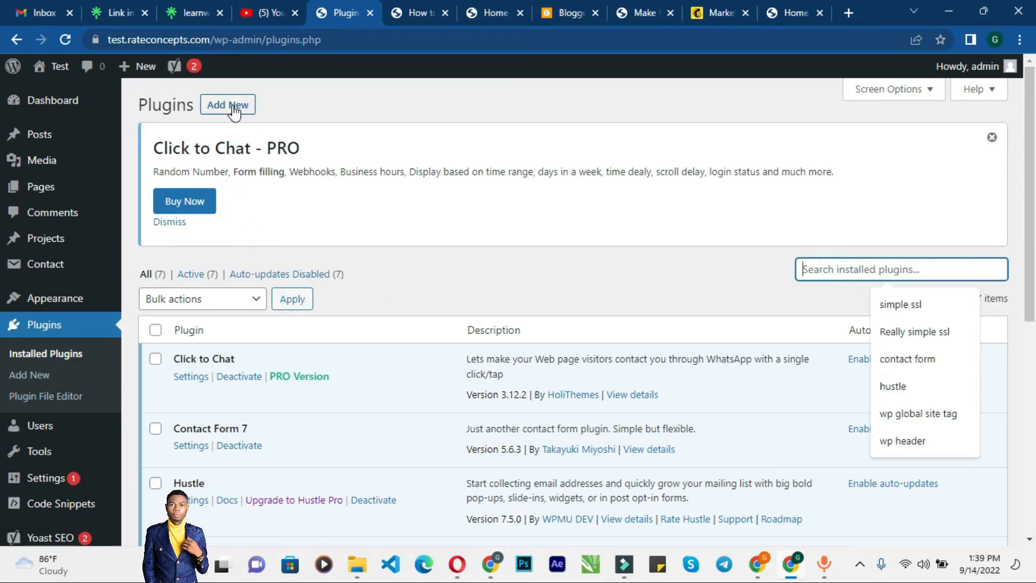
left_click(233, 108)
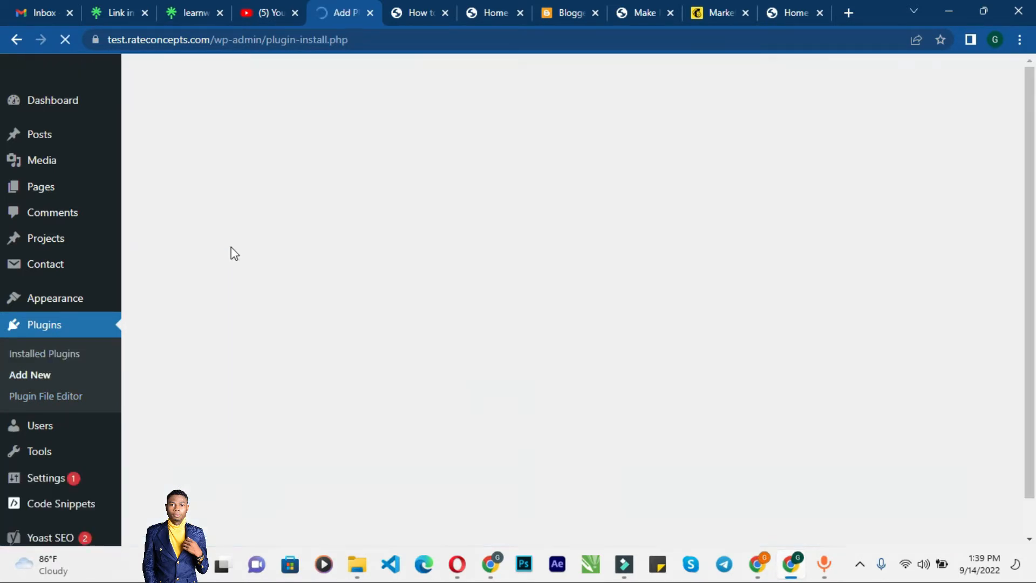
left_click(847, 281)
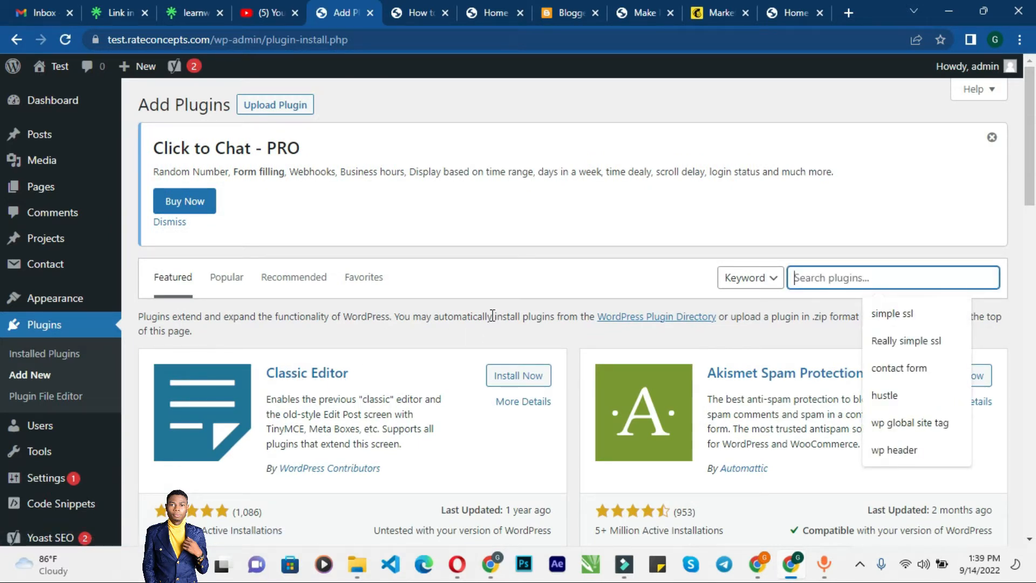
left_click(515, 377)
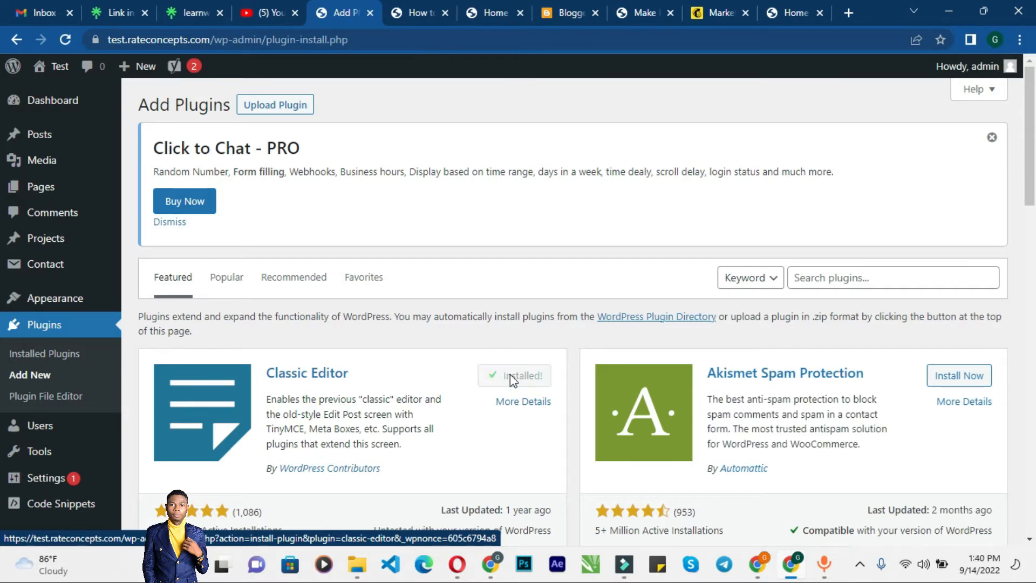
left_click(534, 377)
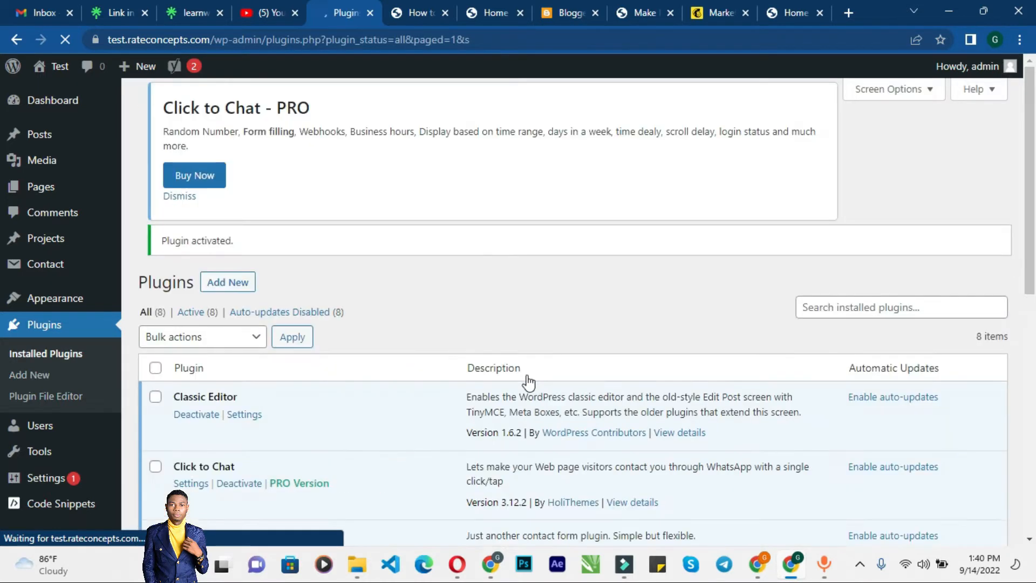
Step: Open the How to Make Money post for editing and scroll through it in the classic editor
left_click(53, 136)
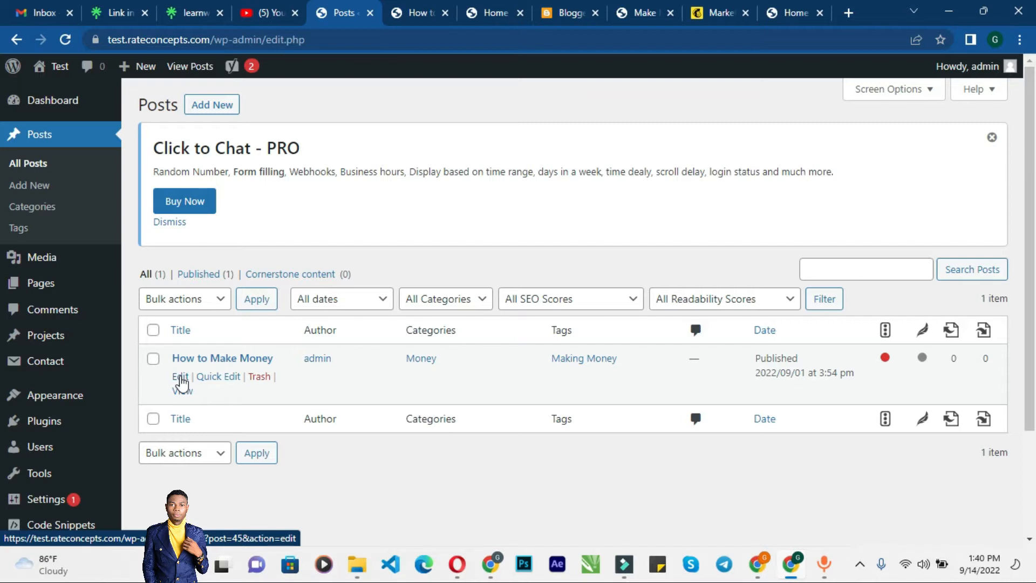
left_click(181, 378)
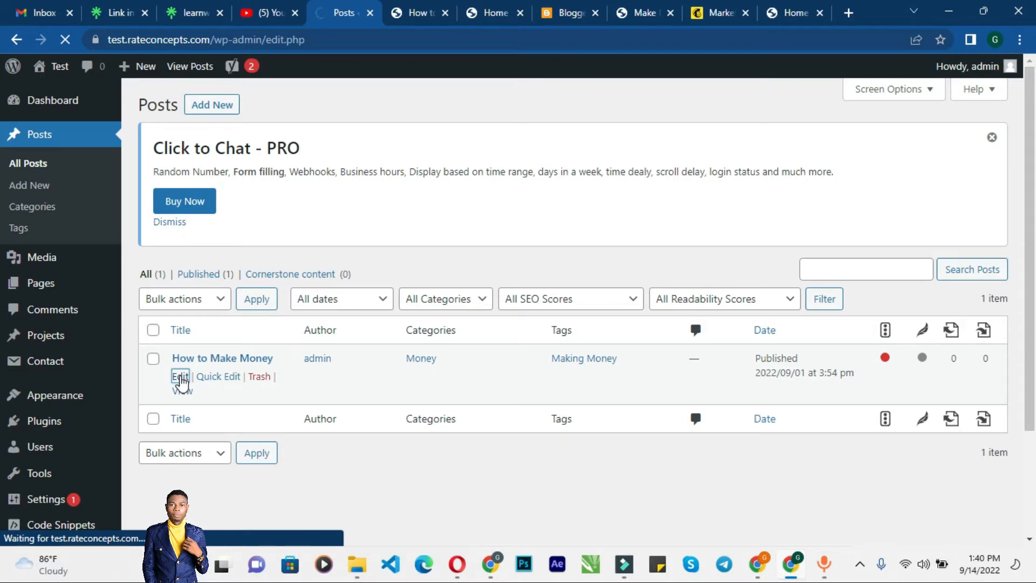
scroll(510, 226, "down", 3)
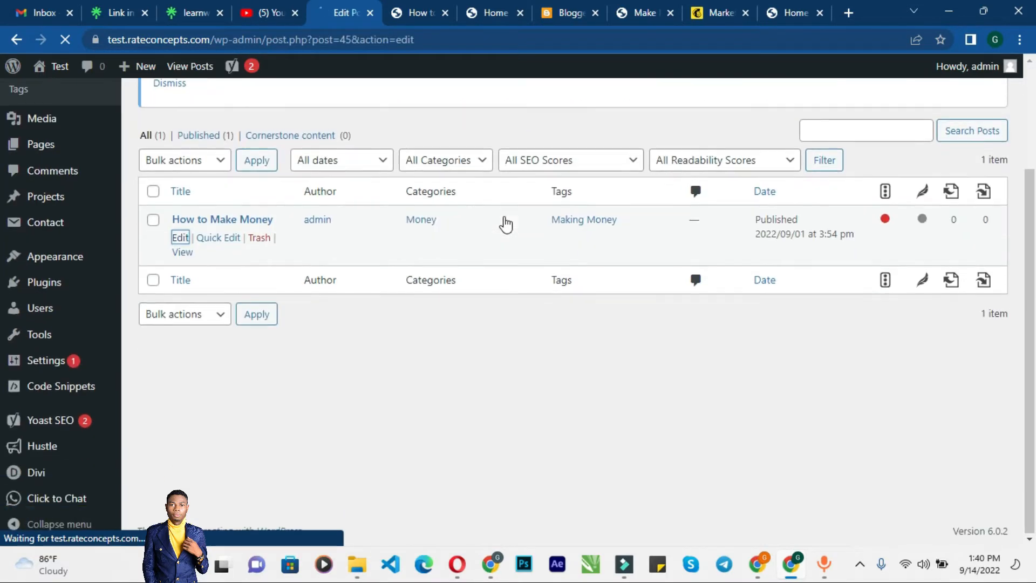
scroll(338, 232, "down", 5)
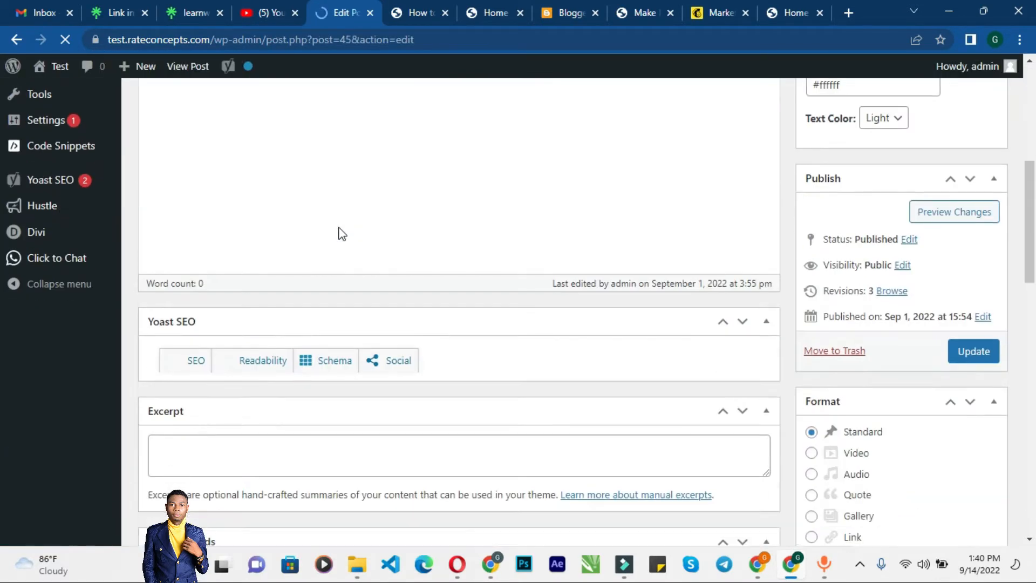
scroll(559, 284, "up", 7)
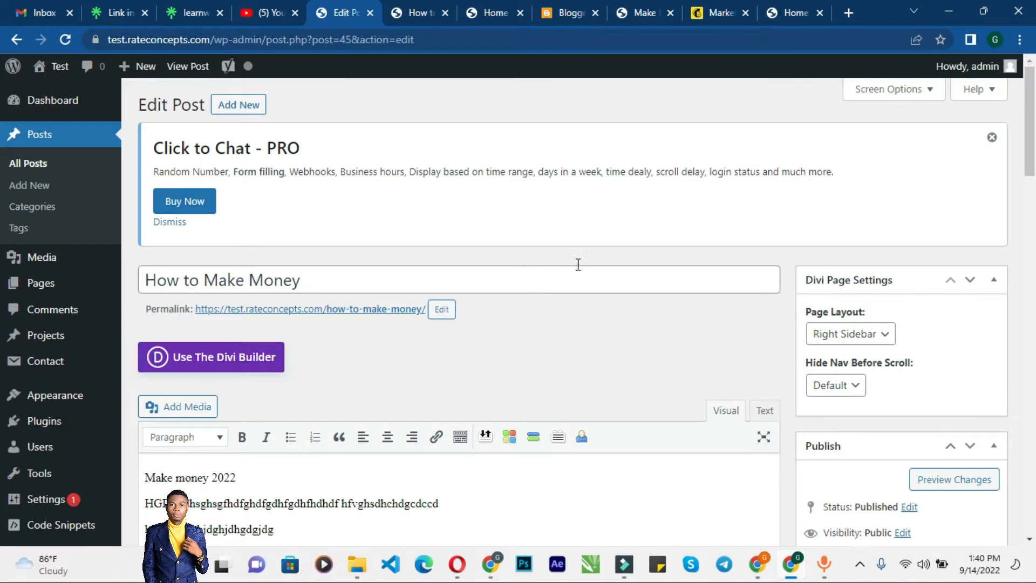
scroll(578, 262, "down", 5)
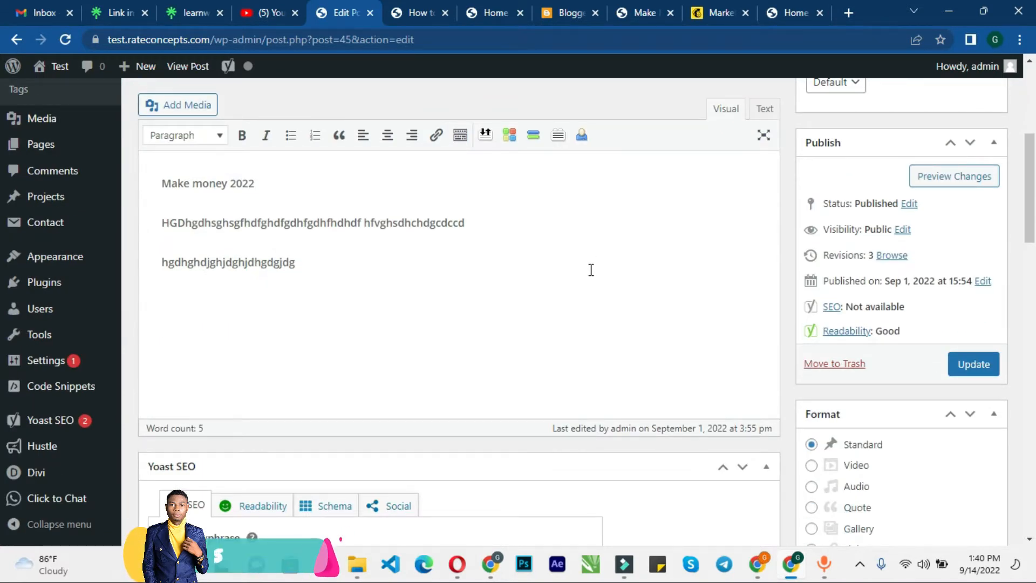
scroll(591, 270, "up", 5)
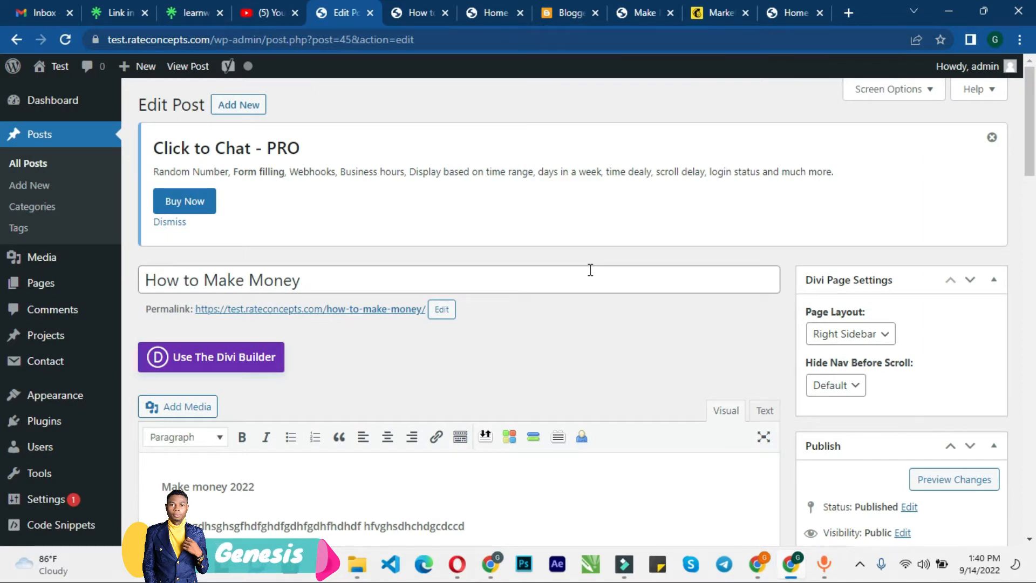
scroll(591, 270, "down", 4)
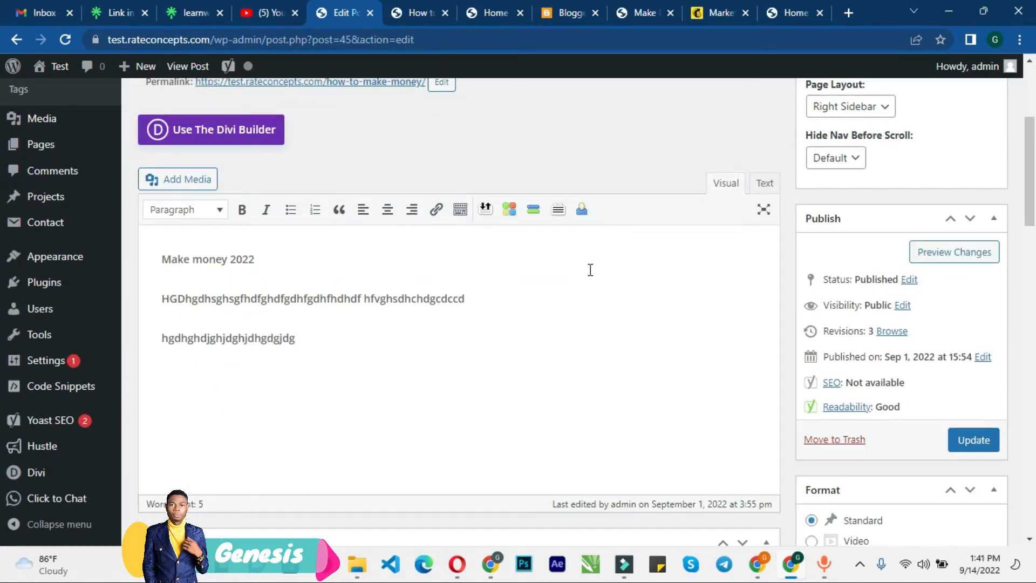
mouse_move(108, 297)
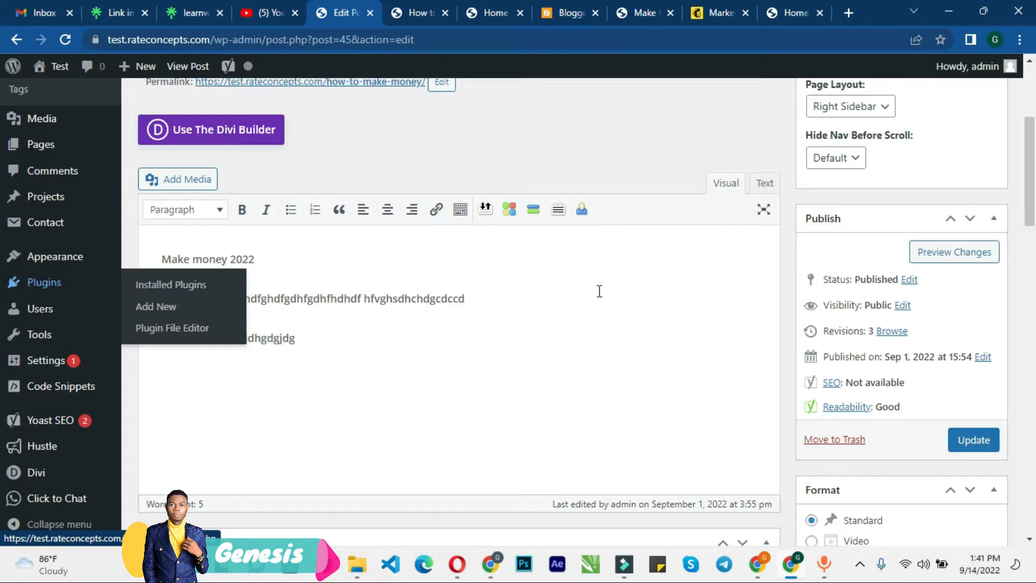
scroll(552, 297, "down", 8)
scroll(540, 297, "up", 7)
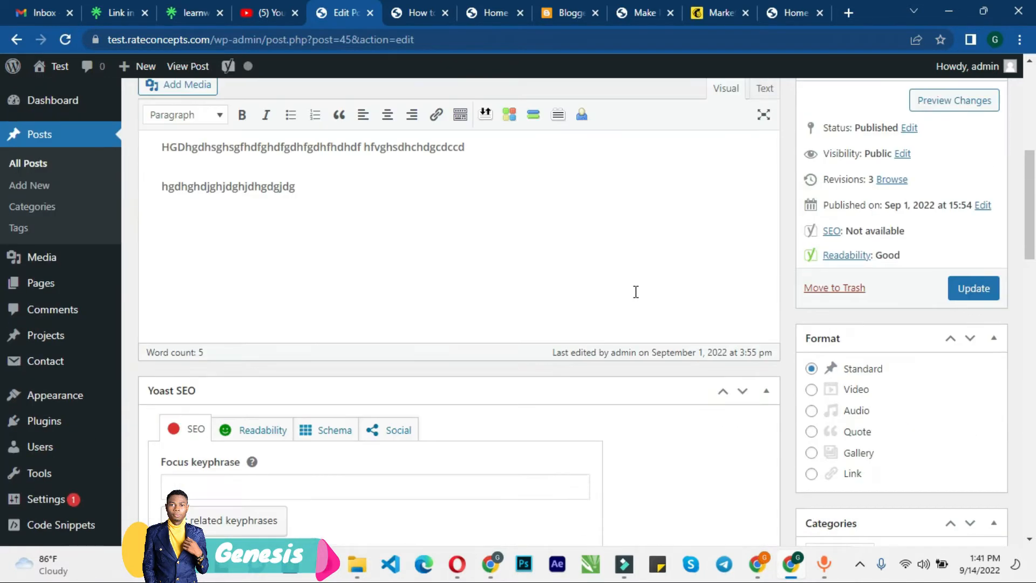
Step: Open the installed plugins list and deactivate the Classic Editor plugin
mouse_move(74, 398)
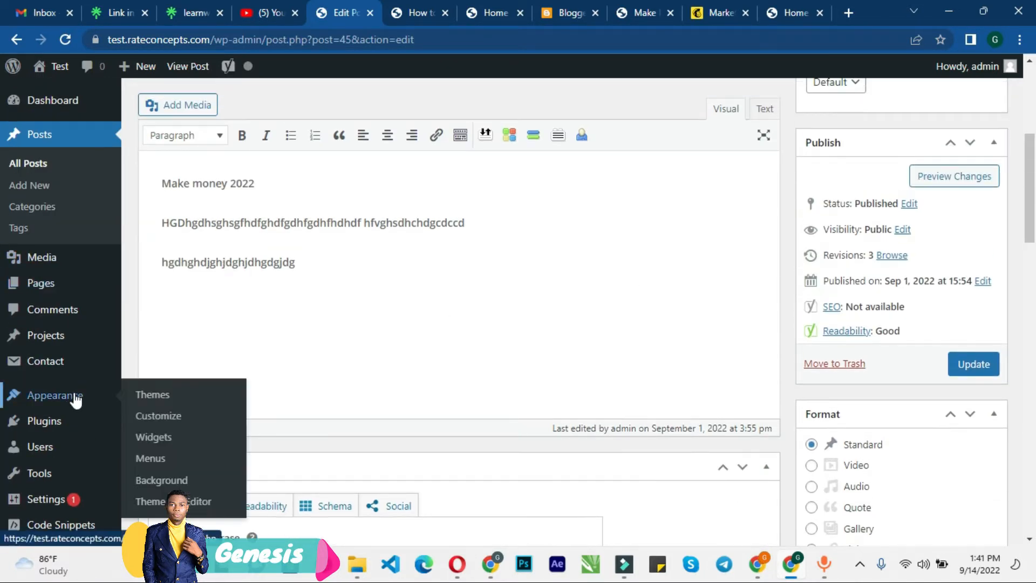
left_click(66, 422)
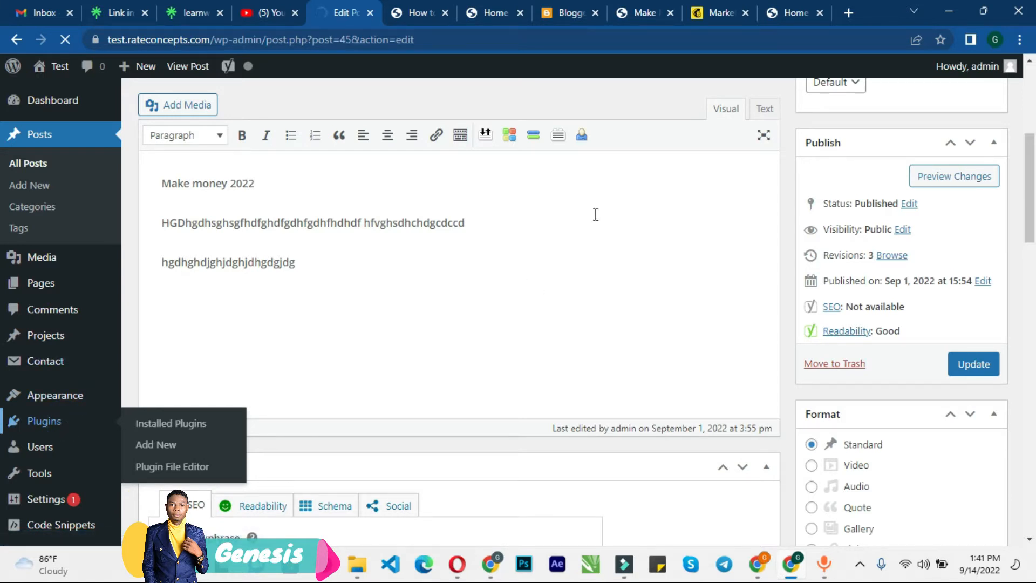
scroll(817, 214, "up", 5)
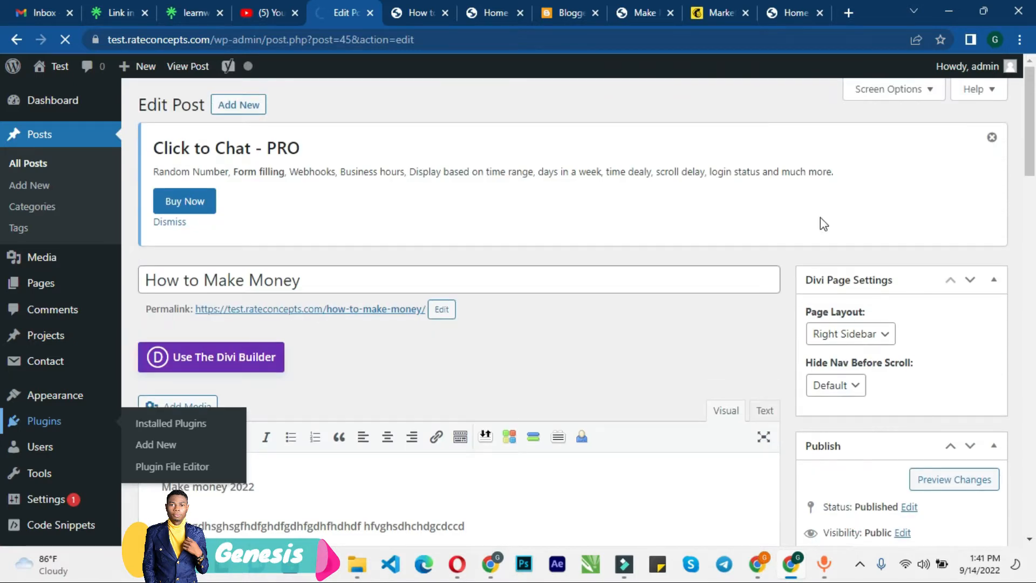
scroll(673, 228, "down", 4)
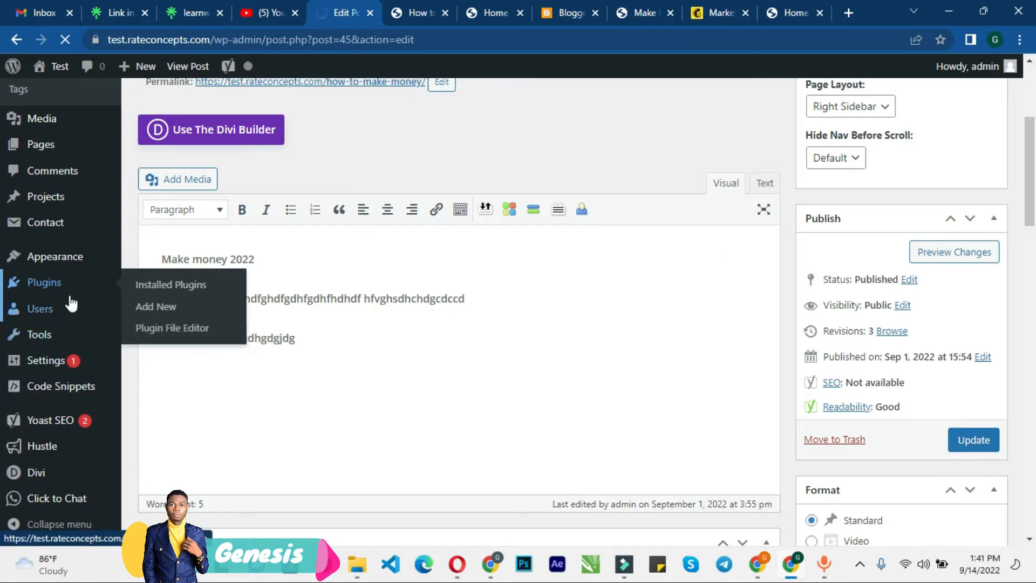
mouse_move(72, 304)
scroll(208, 278, "up", 4)
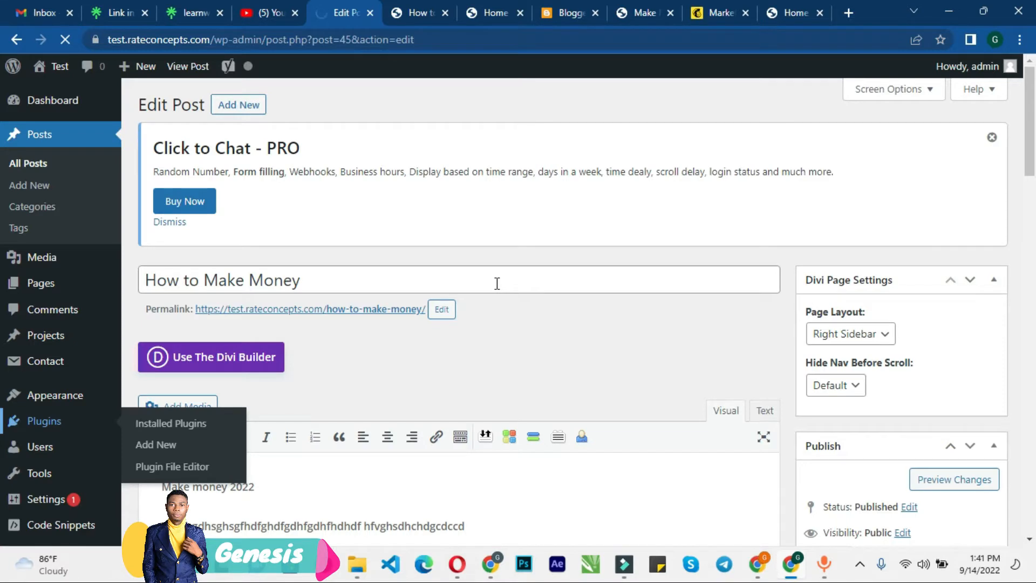
scroll(497, 283, "down", 5)
scroll(495, 280, "up", 5)
scroll(61, 260, "down", 3)
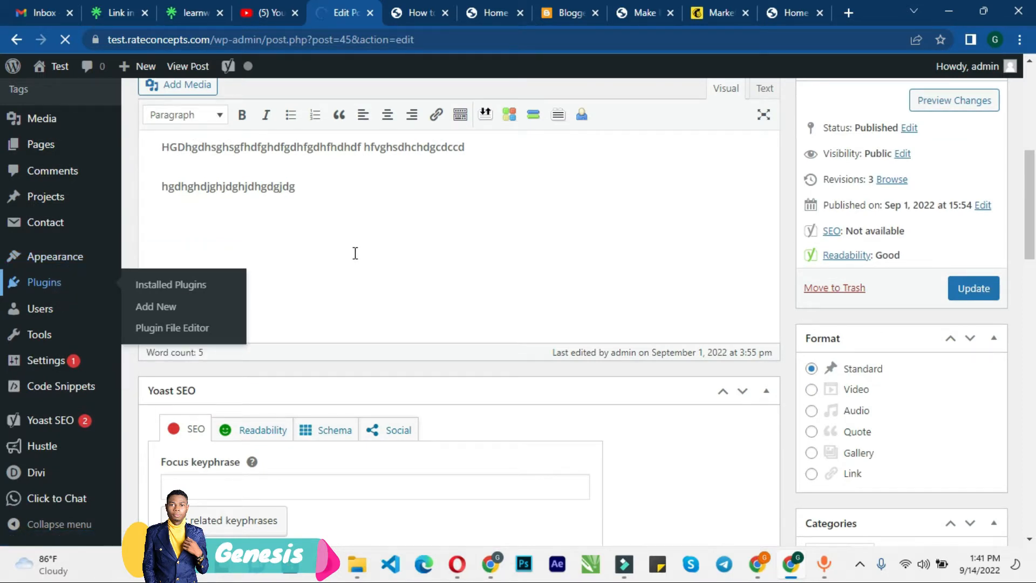
scroll(355, 253, "up", 8)
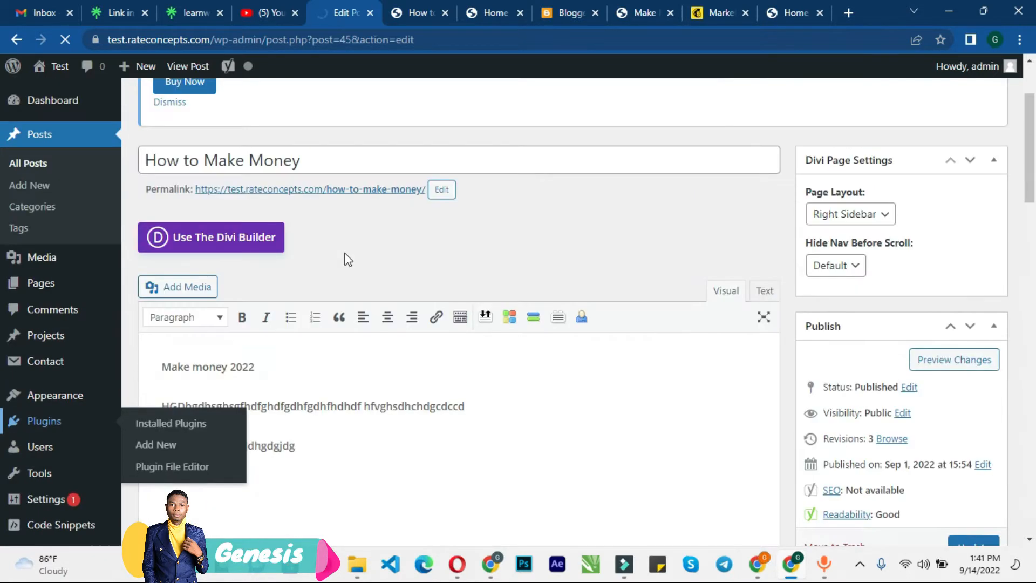
scroll(99, 354, "down", 5)
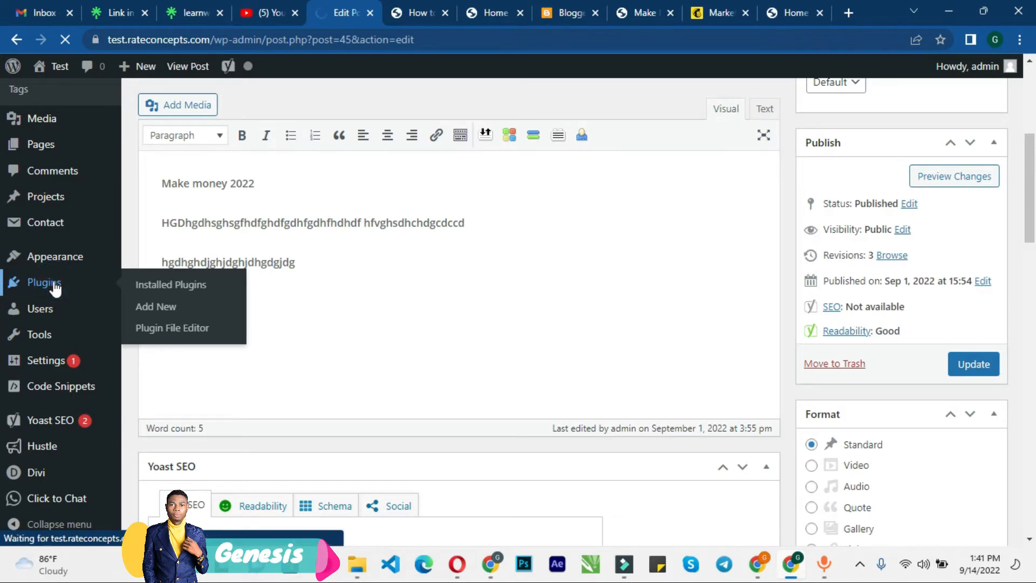
scroll(528, 291, "up", 5)
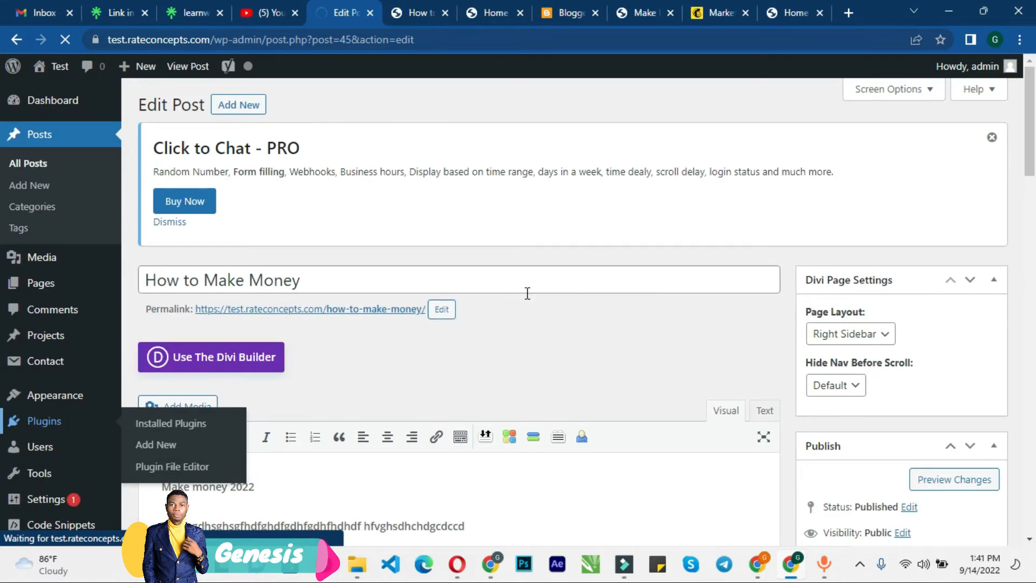
scroll(527, 293, "down", 15)
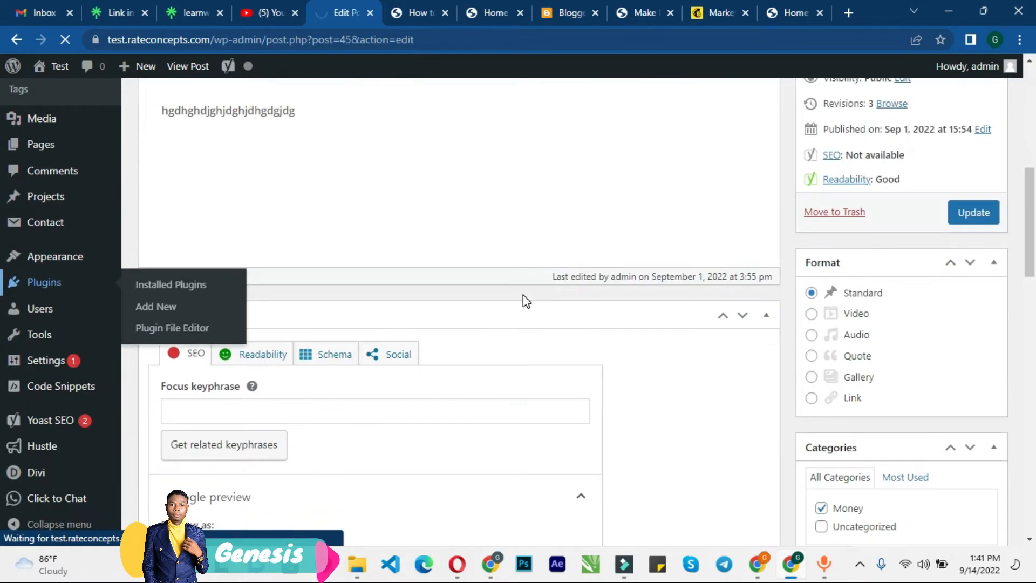
scroll(526, 302, "up", 7)
scroll(523, 294, "up", 8)
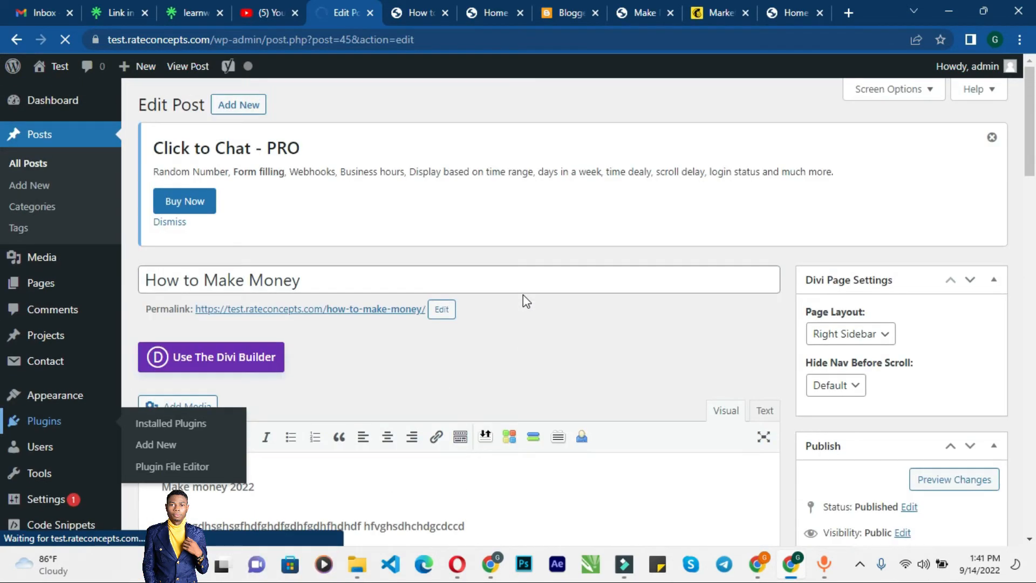
scroll(523, 295, "down", 7)
scroll(521, 297, "down", 10)
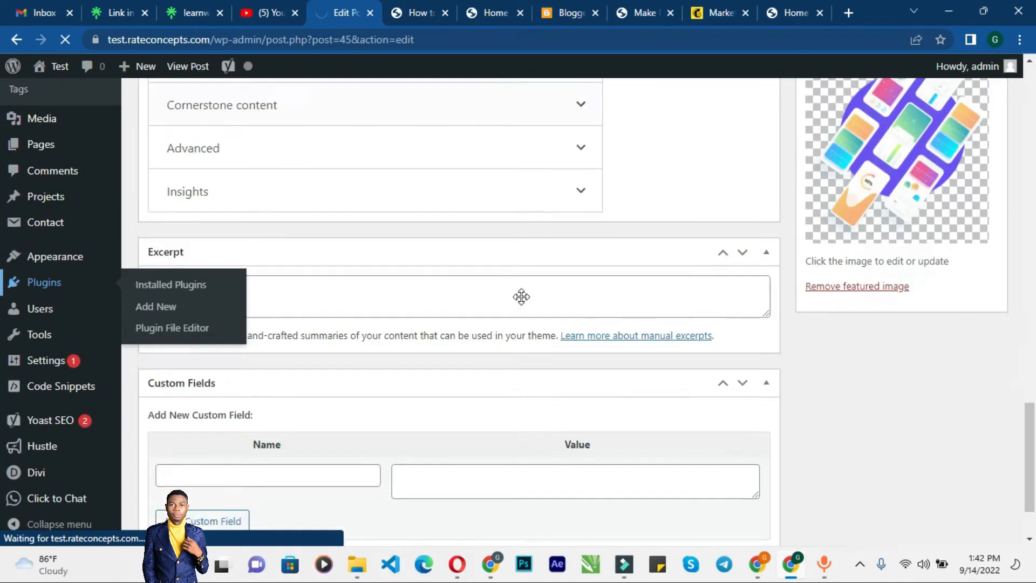
scroll(521, 297, "down", 5)
scroll(521, 297, "up", 5)
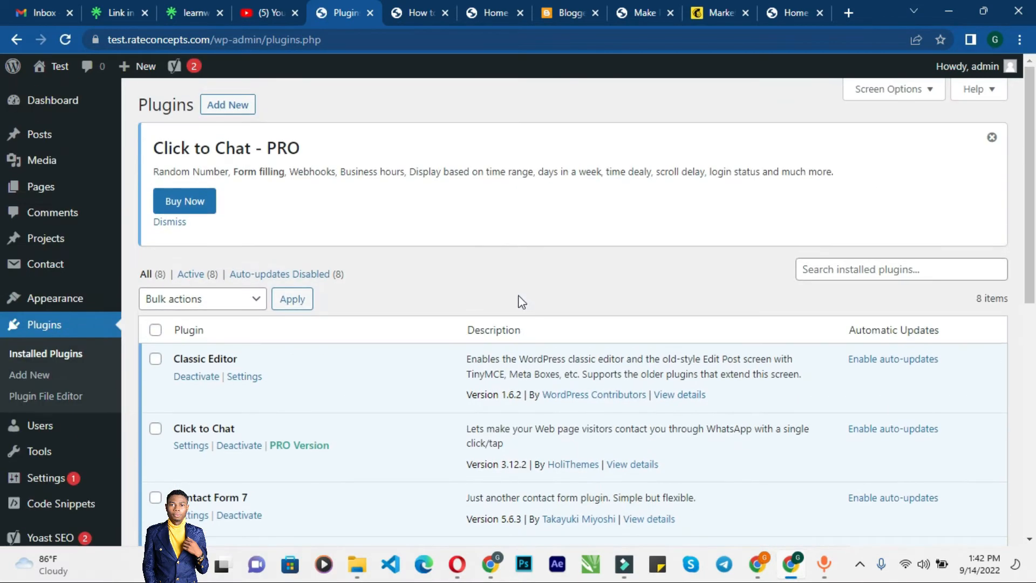
left_click(203, 378)
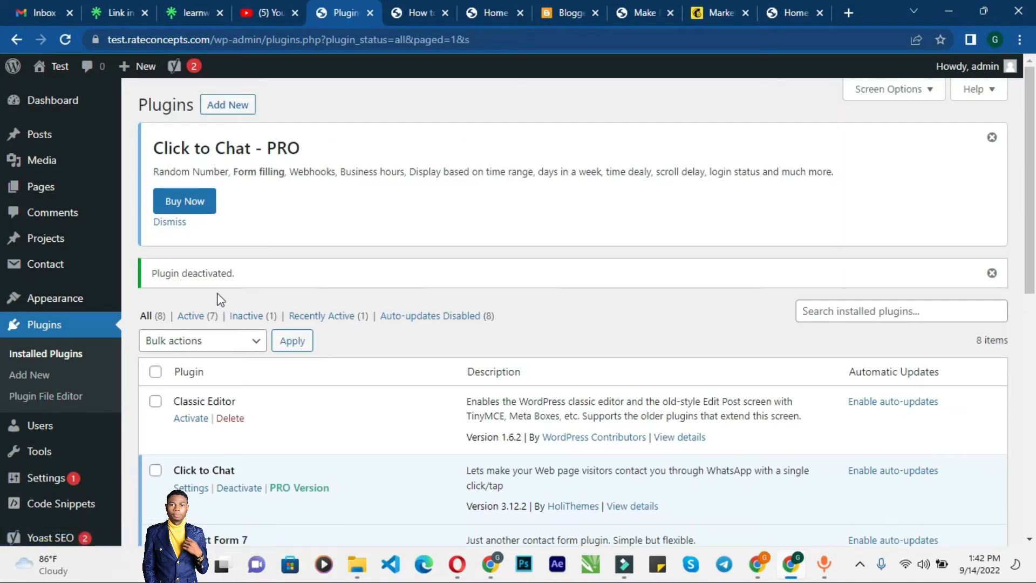
Step: Open the How to Make Money post in the block editor and view its post settings sidebar
mouse_move(15, 297)
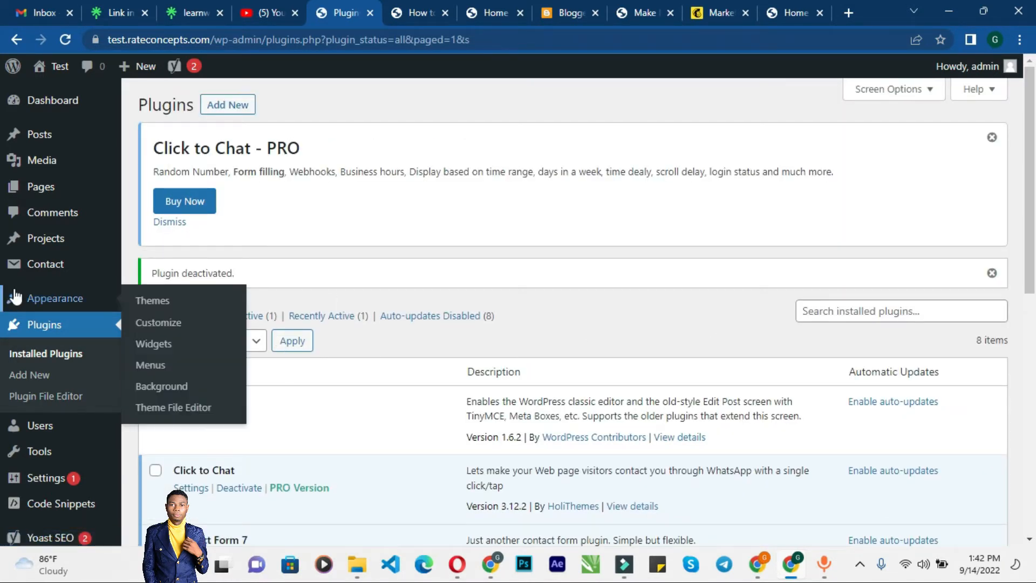
left_click(40, 135)
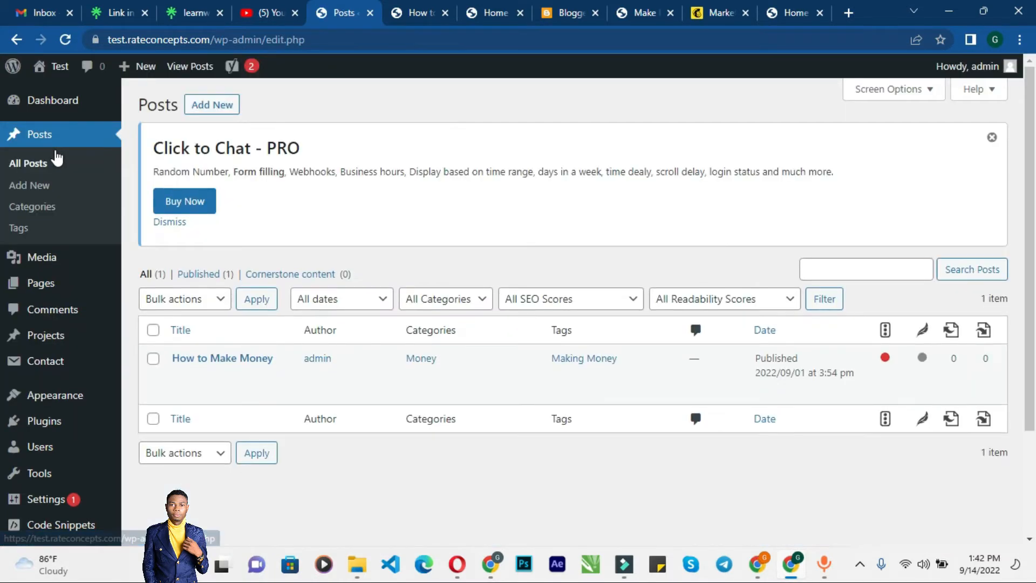
left_click(180, 376)
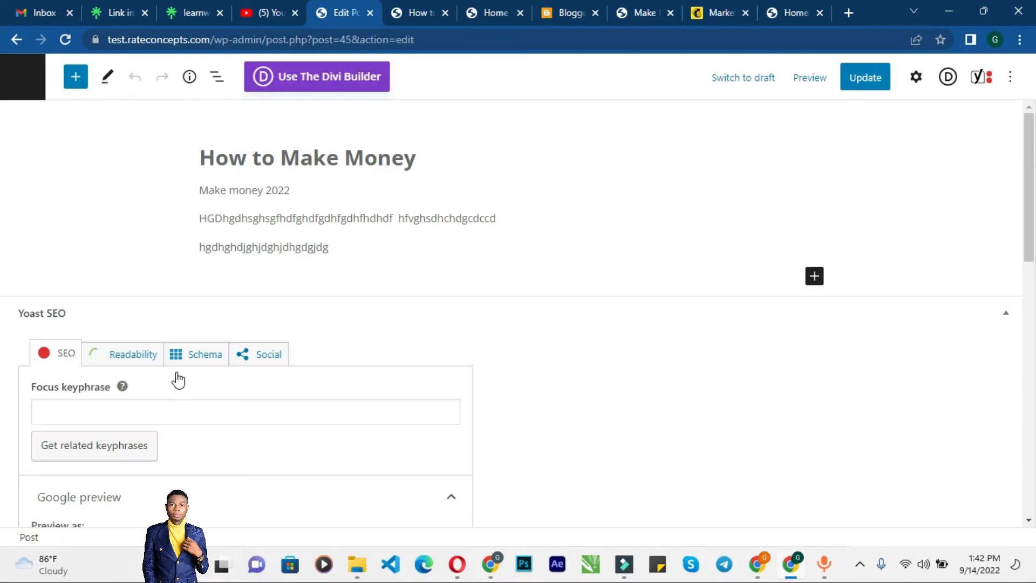
scroll(426, 315, "down", 5)
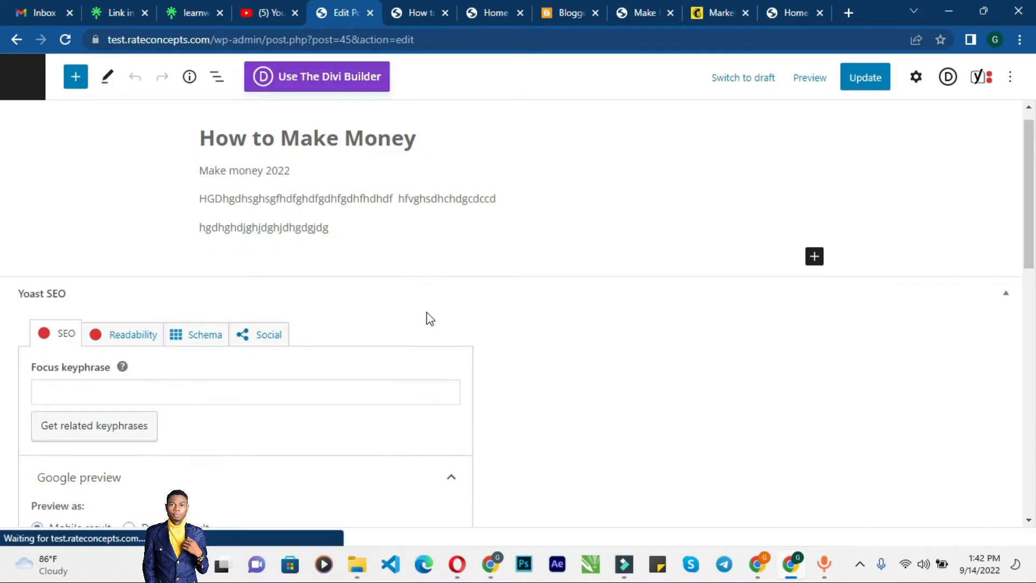
scroll(423, 316, "up", 5)
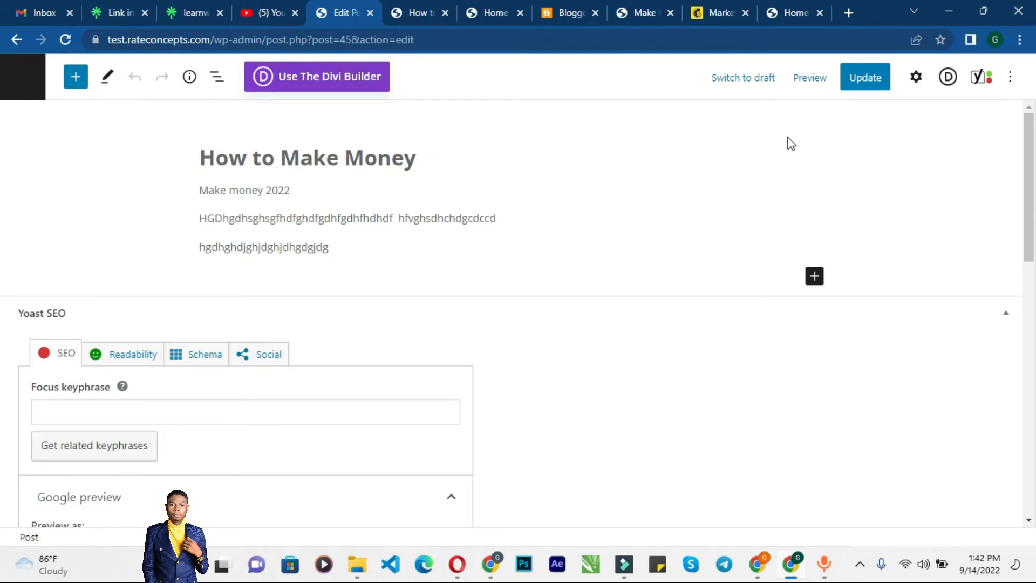
left_click(916, 83)
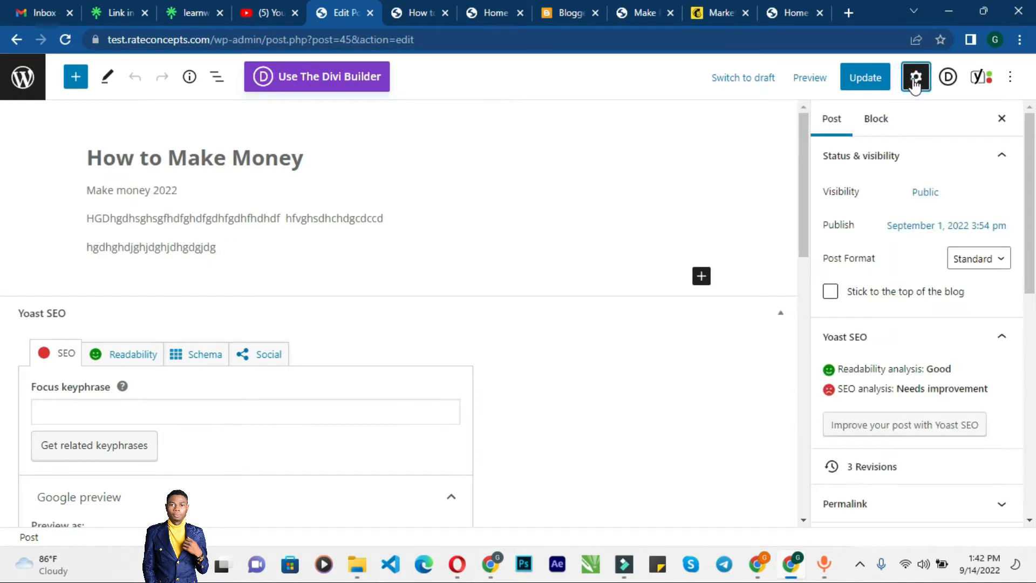
scroll(864, 178, "down", 7)
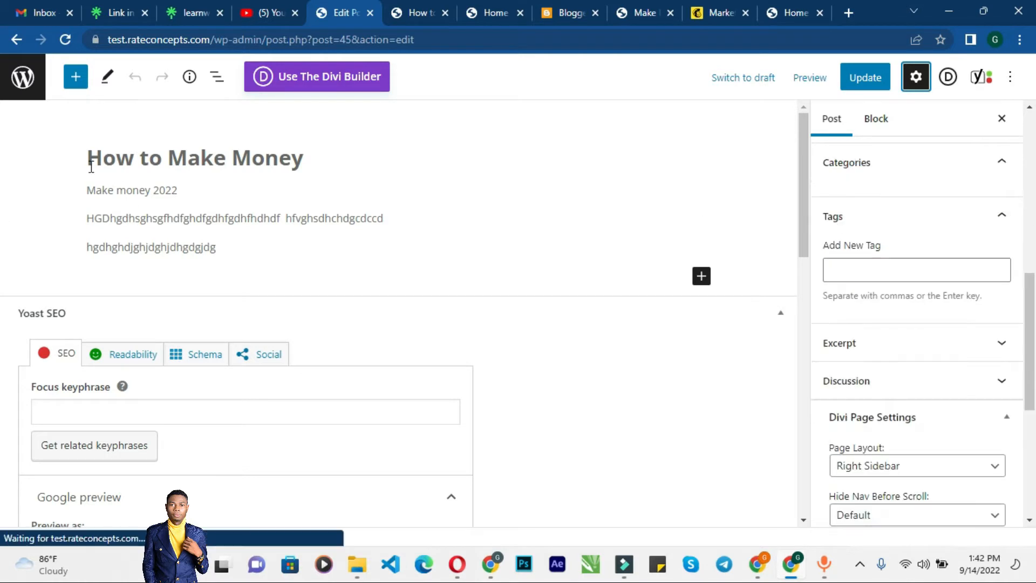
Step: Exit the editor back to the All Posts list
left_click(33, 80)
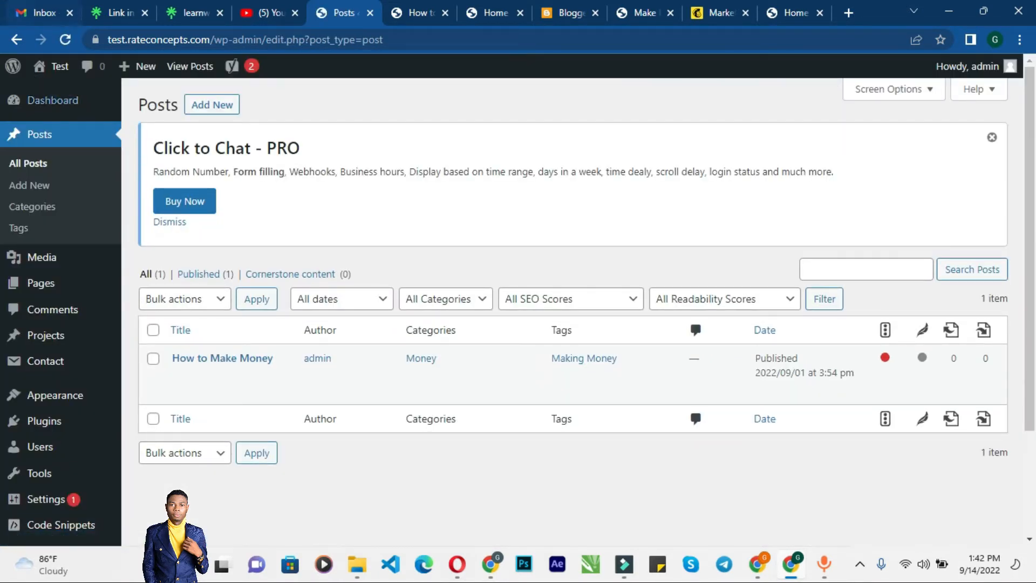
scroll(25, 244, "down", 3)
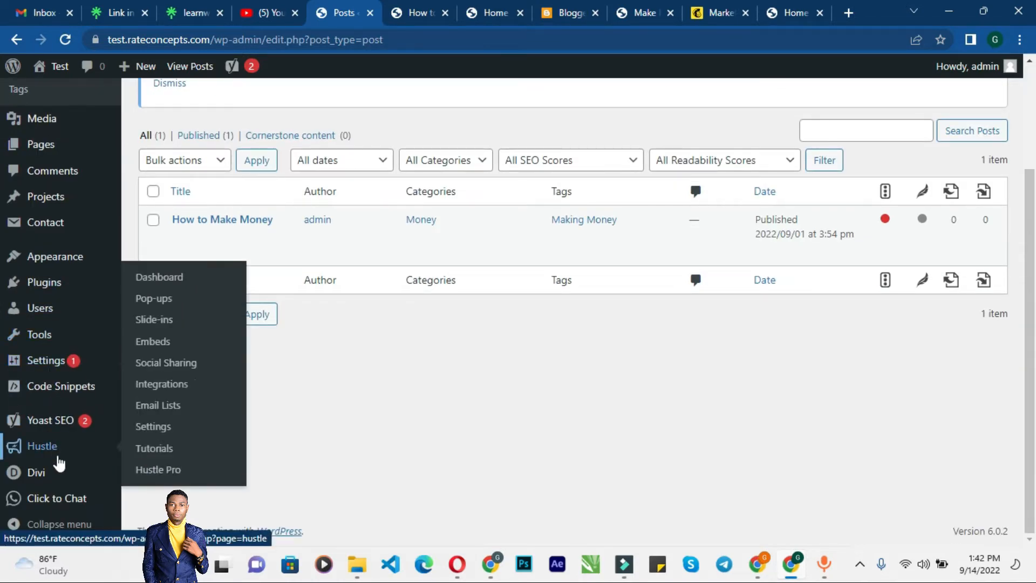
scroll(54, 419, "up", 3)
scroll(51, 419, "down", 3)
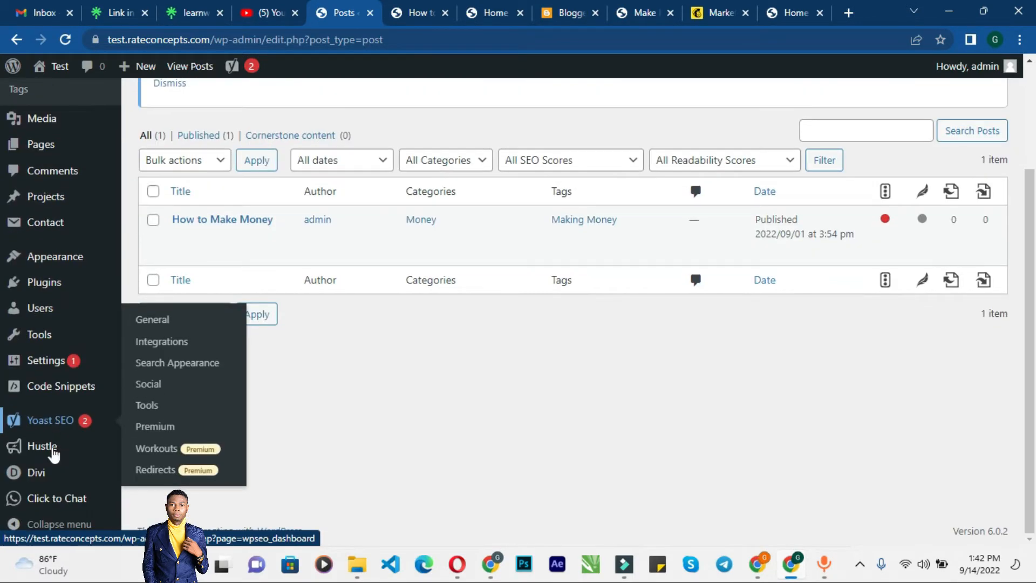
mouse_move(59, 501)
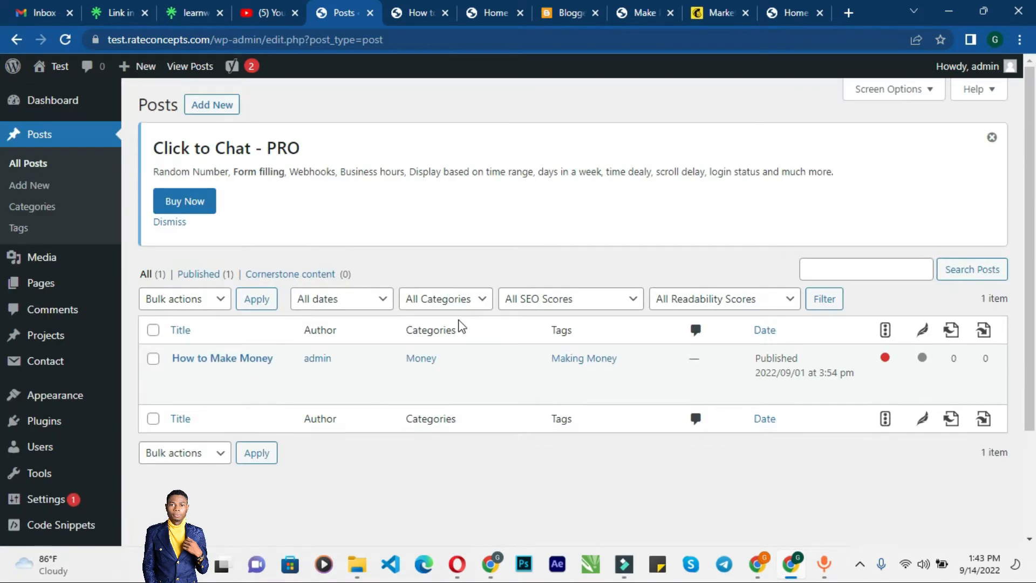
scroll(470, 324, "up", 3)
Step: Switch to the kludztech.com tab and reload the homepage
left_click(784, 12)
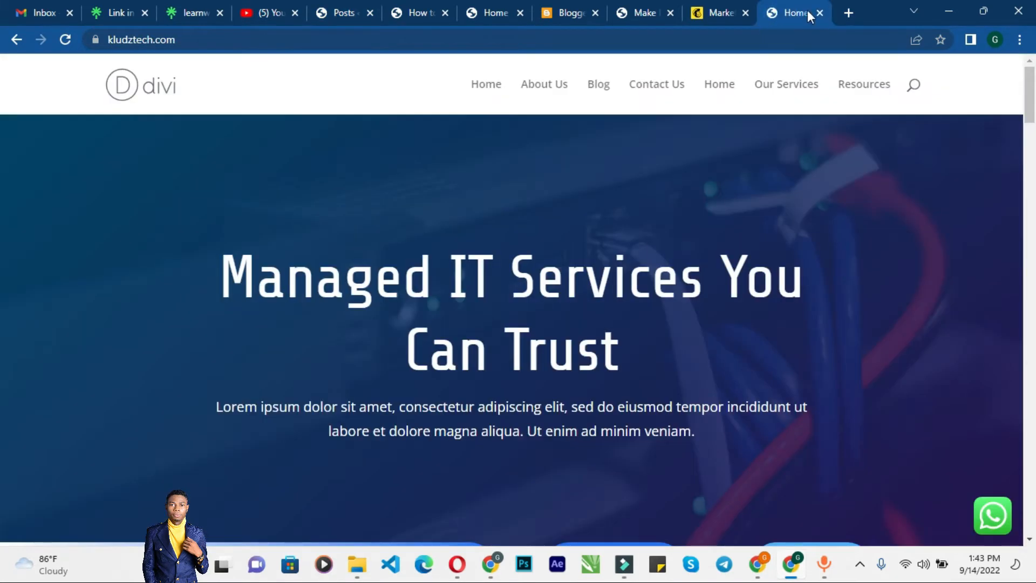
left_click(313, 41)
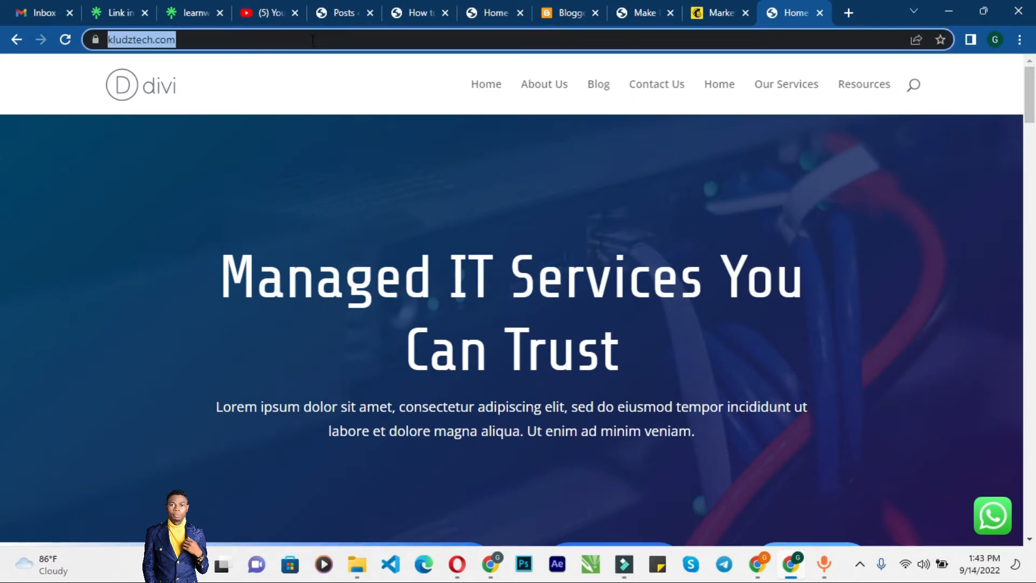
key("Return")
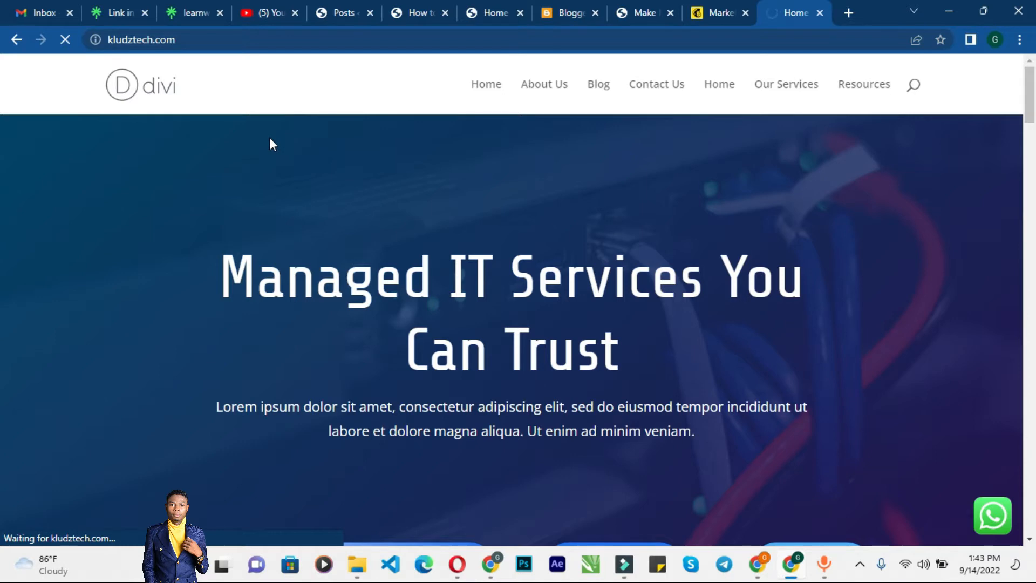
scroll(340, 158, "down", 17)
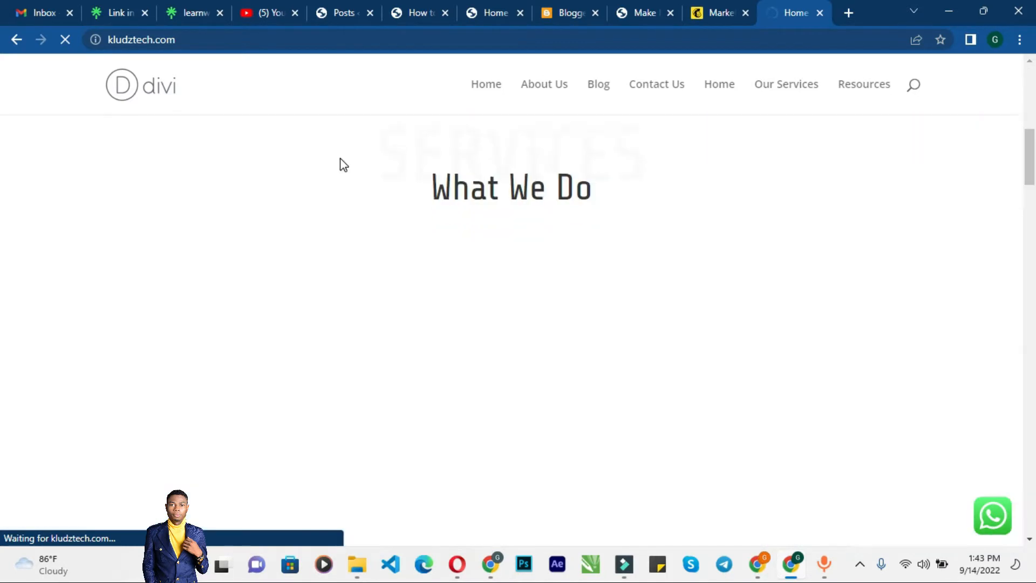
scroll(340, 160, "up", 15)
scroll(340, 159, "up", 2)
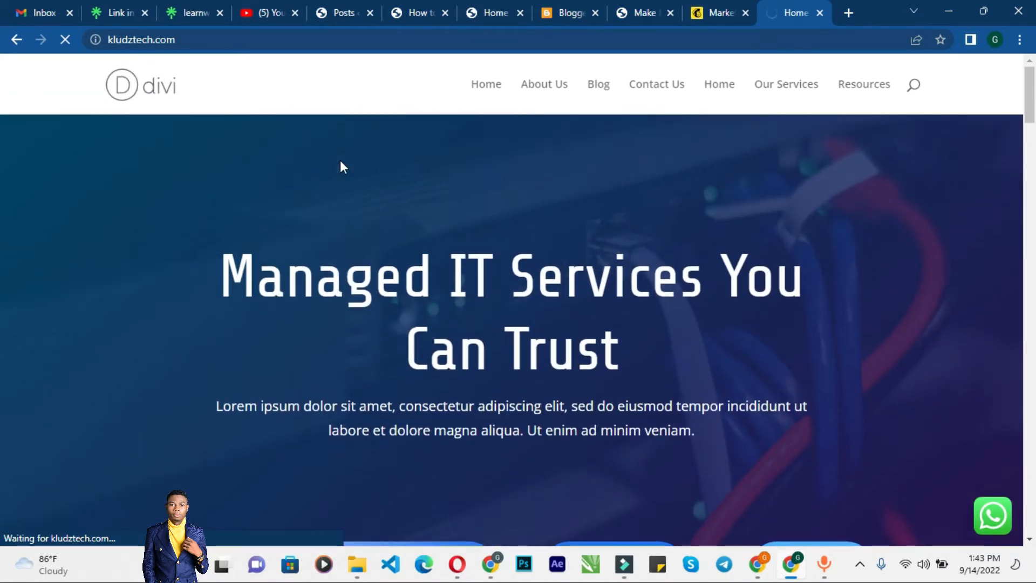
Step: Scroll through the kludztech.com homepage sections
left_click(198, 36)
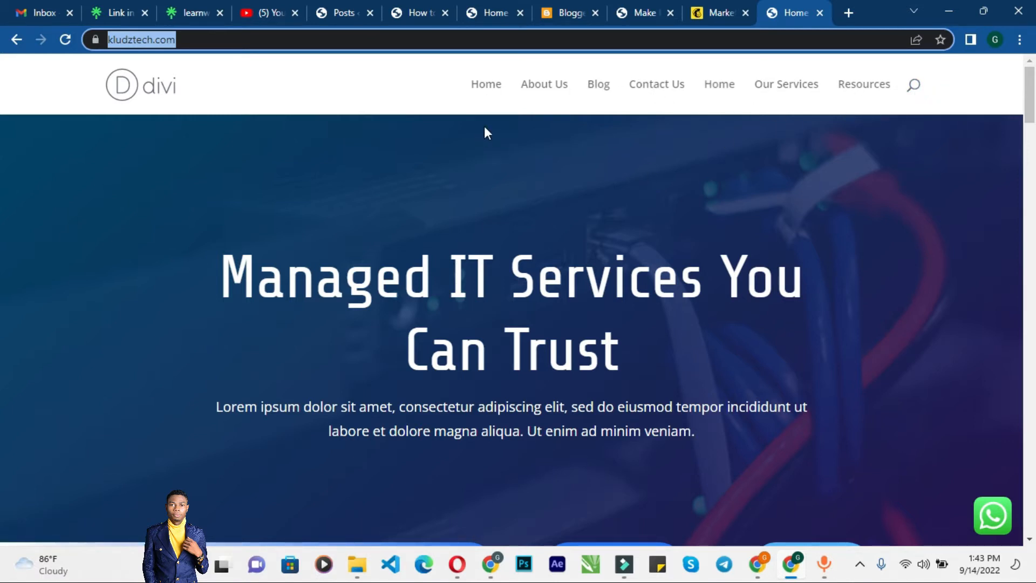
scroll(485, 129, "down", 20)
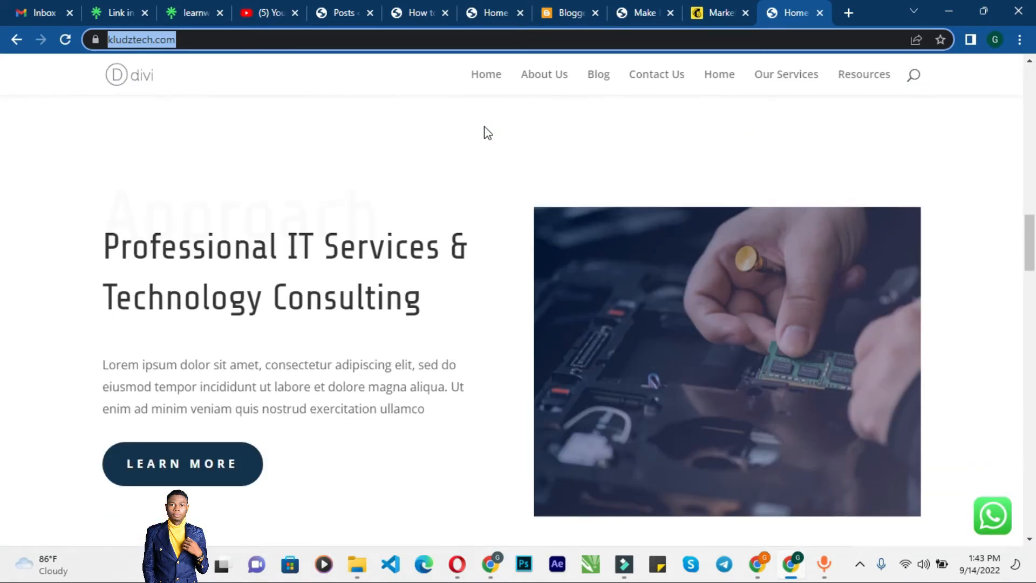
scroll(488, 133, "down", 5)
scroll(487, 132, "up", 20)
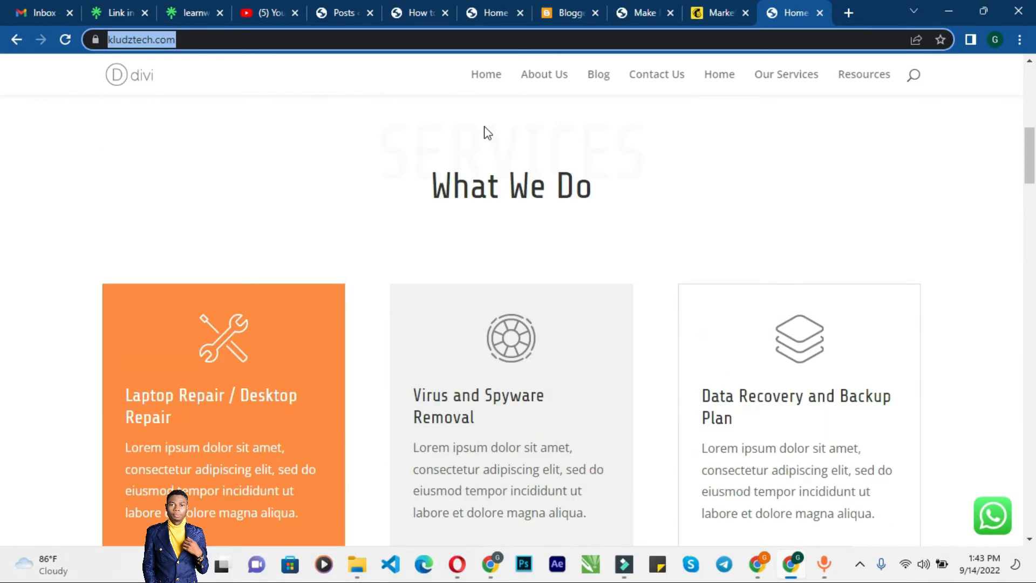
scroll(488, 132, "down", 5)
scroll(486, 132, "up", 12)
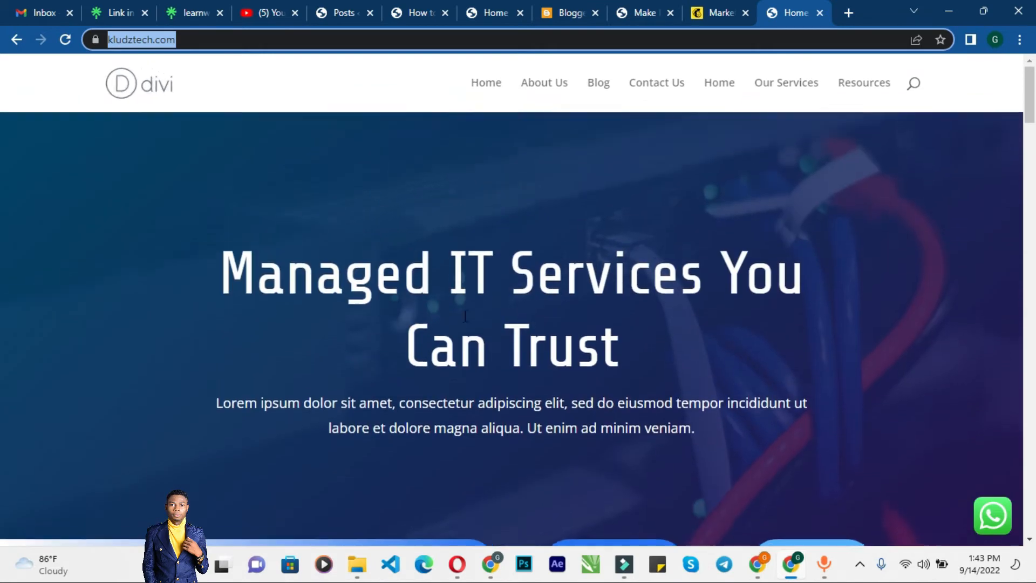
scroll(452, 406, "down", 8)
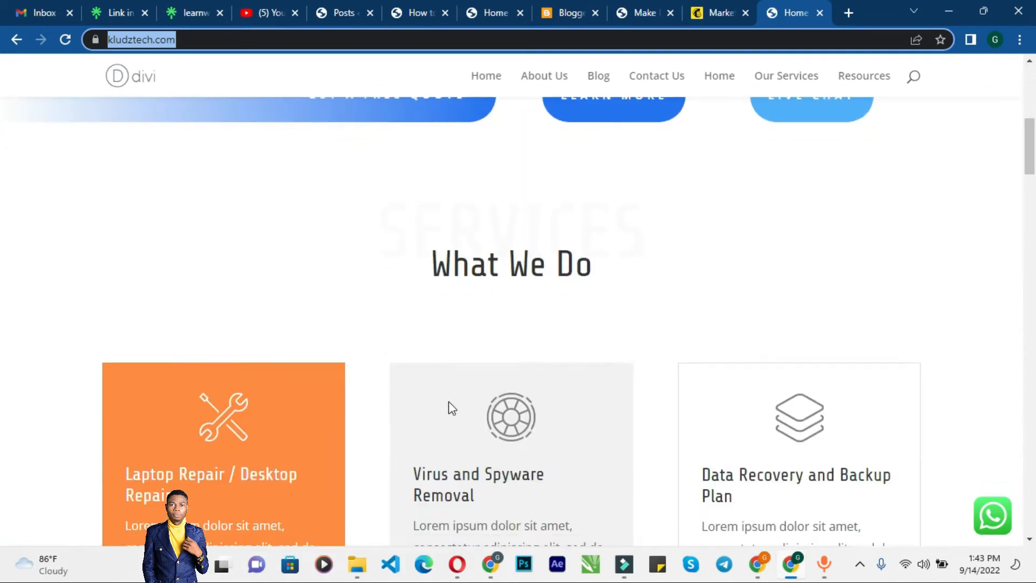
Step: Review the kludztech.com homepage sections again, returning to its hero area
scroll(544, 257, "up", 4)
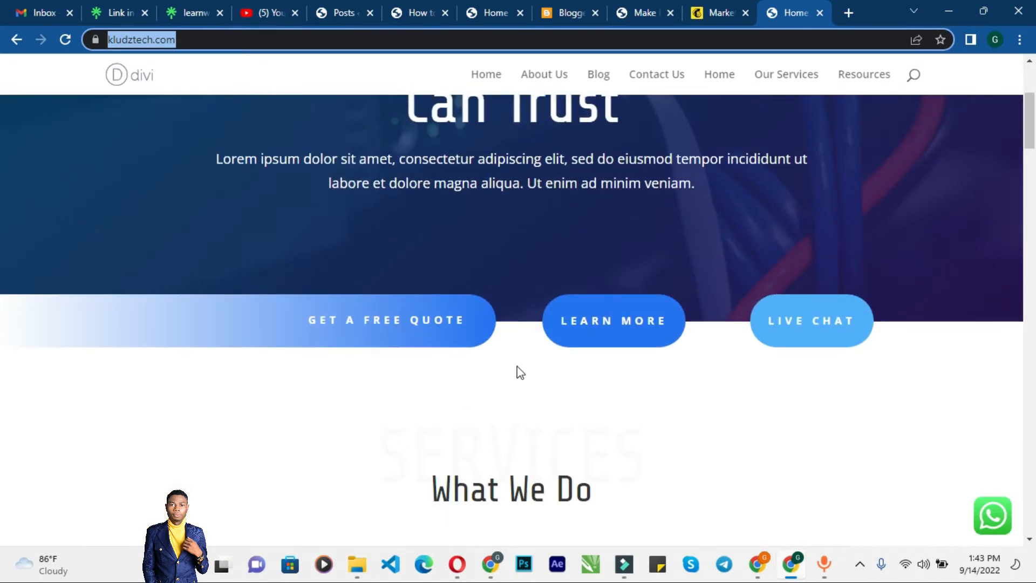
scroll(504, 363, "down", 6)
scroll(324, 378, "down", 1)
scroll(412, 437, "down", 15)
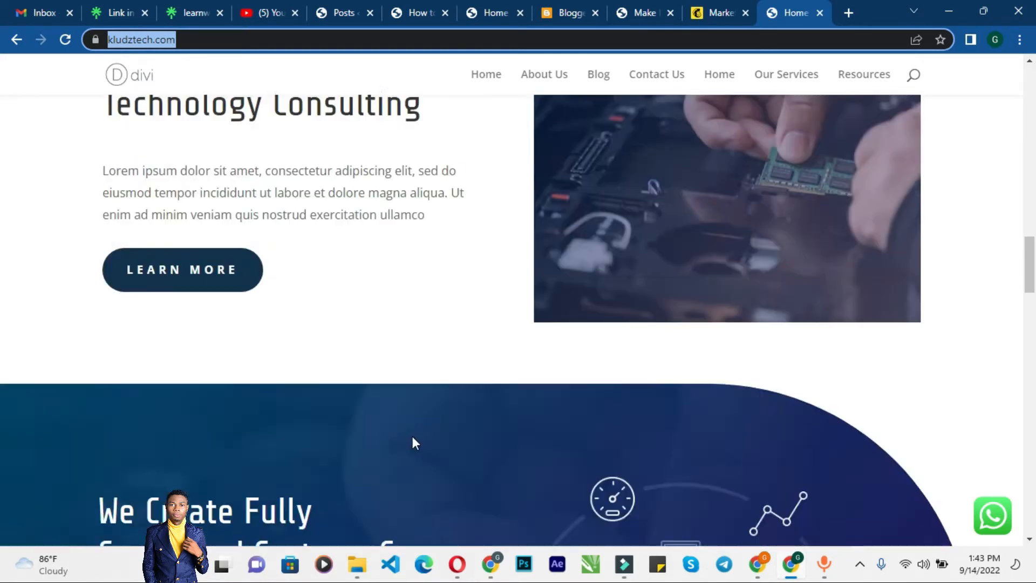
scroll(415, 443, "down", 3)
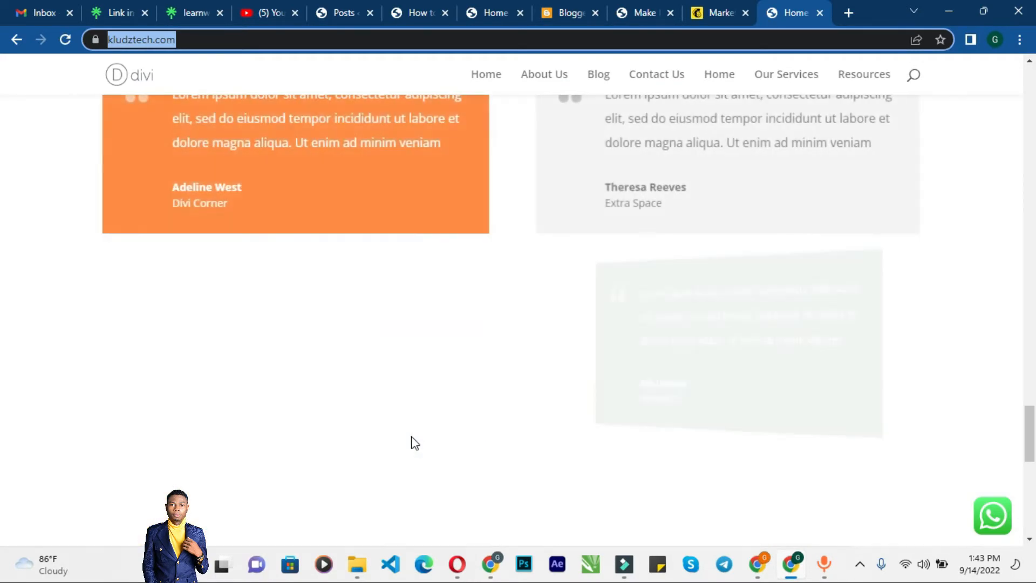
scroll(411, 442, "up", 15)
scroll(410, 437, "up", 12)
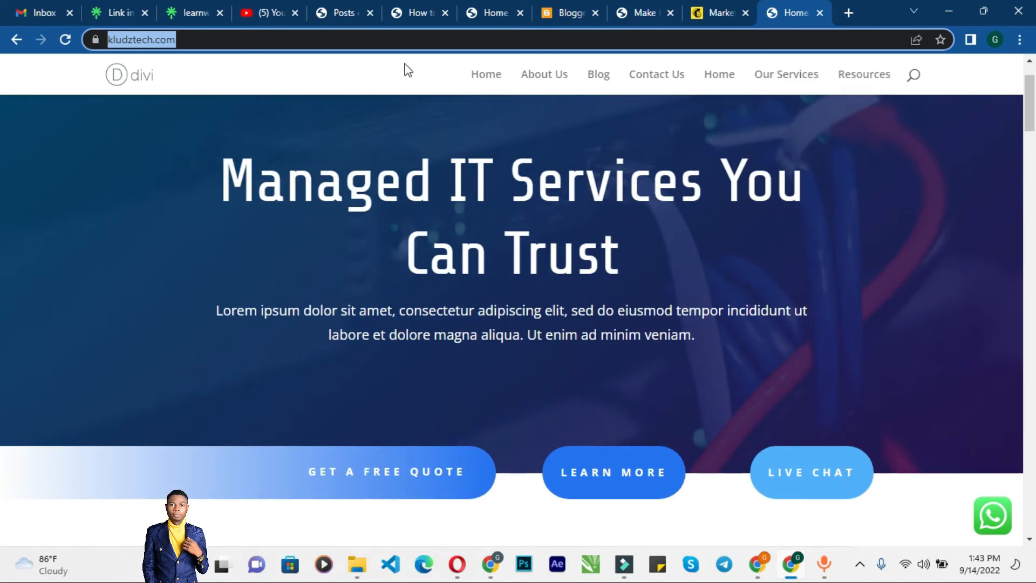
Step: Open the Appearance Menus screen in the test site's dashboard
left_click(345, 8)
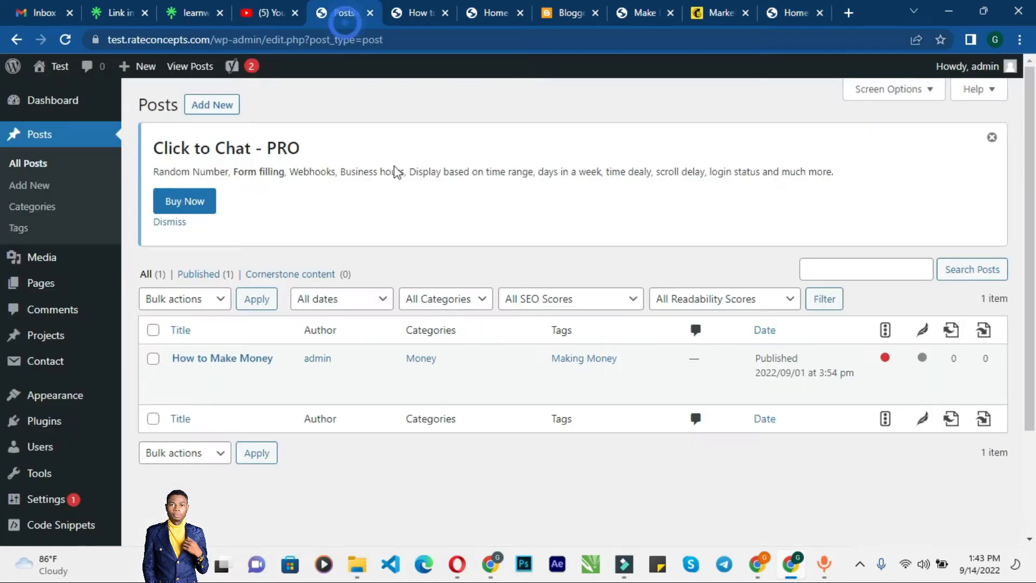
scroll(30, 280, "down", 3)
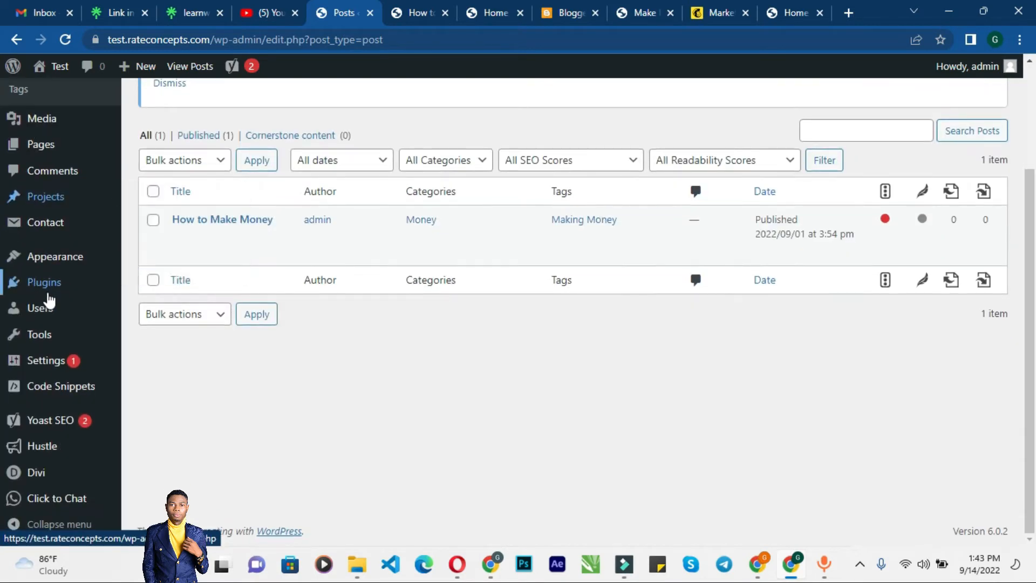
mouse_move(63, 264)
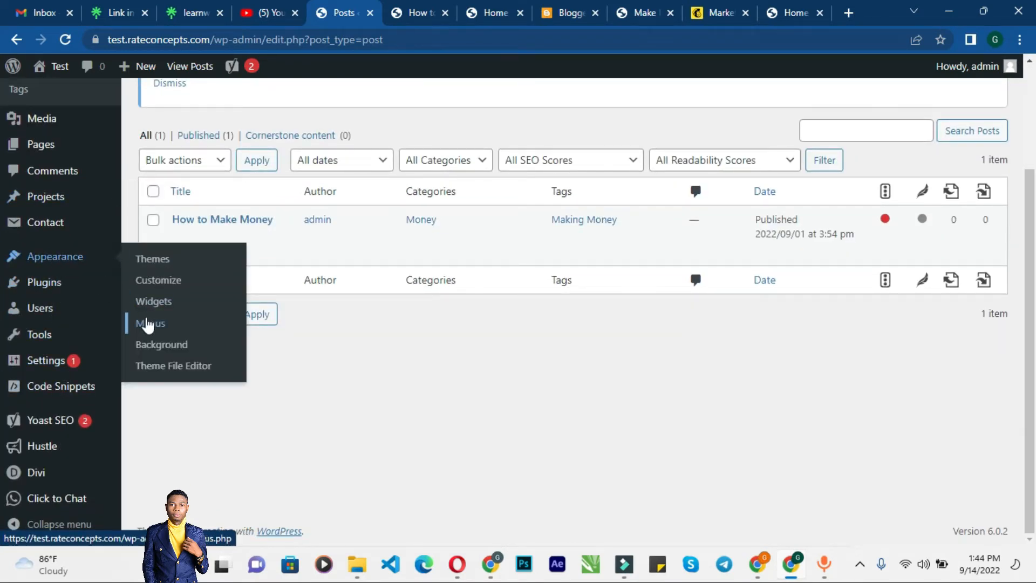
left_click(146, 324)
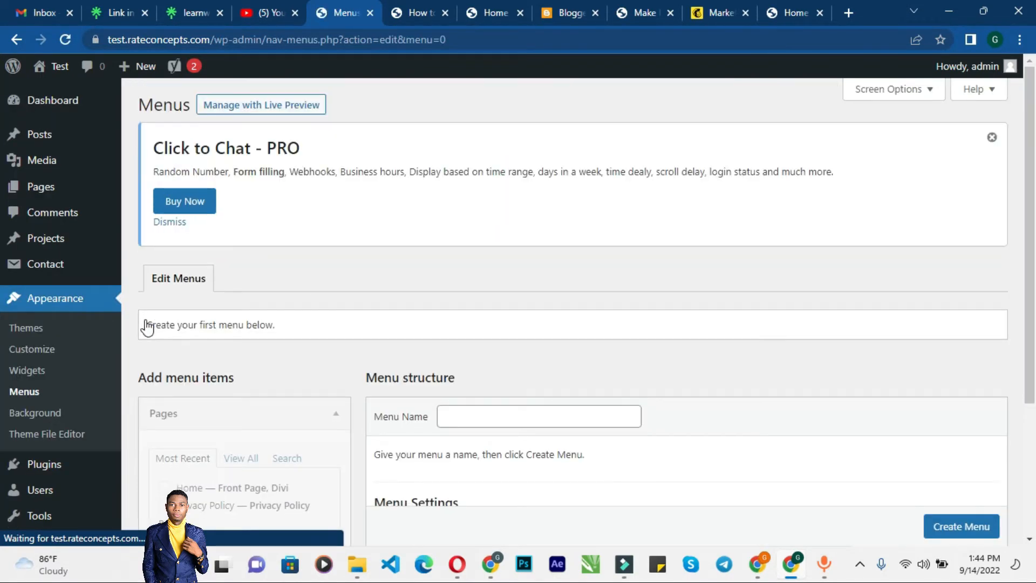
Step: Create a new menu named Menu
scroll(449, 259, "down", 3)
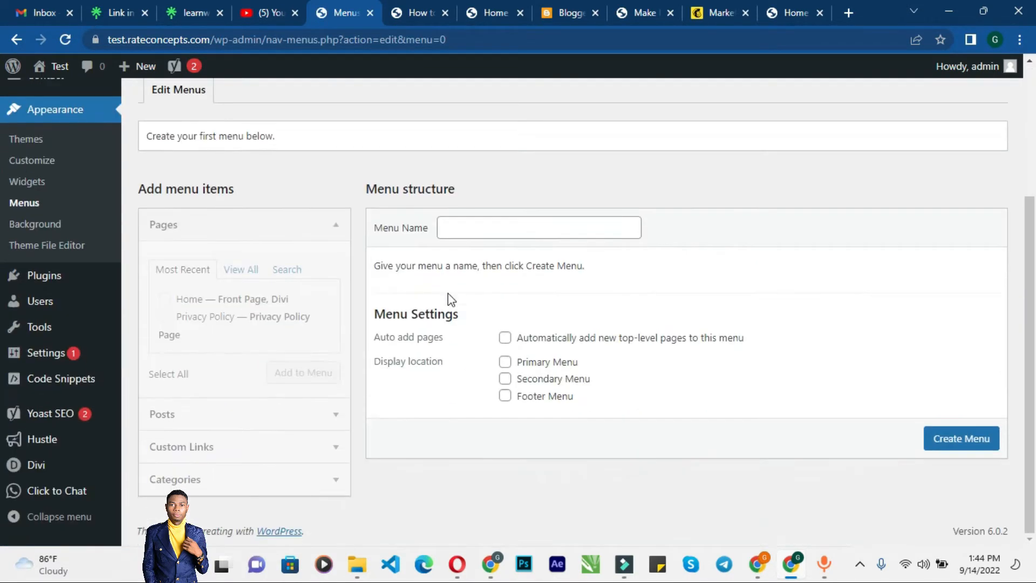
left_click(502, 231)
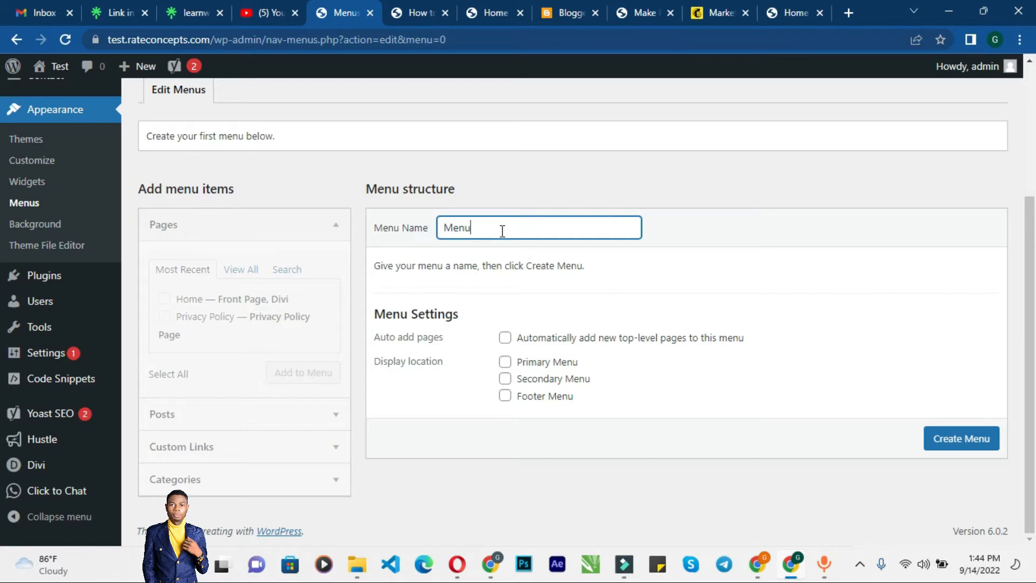
left_click(950, 448)
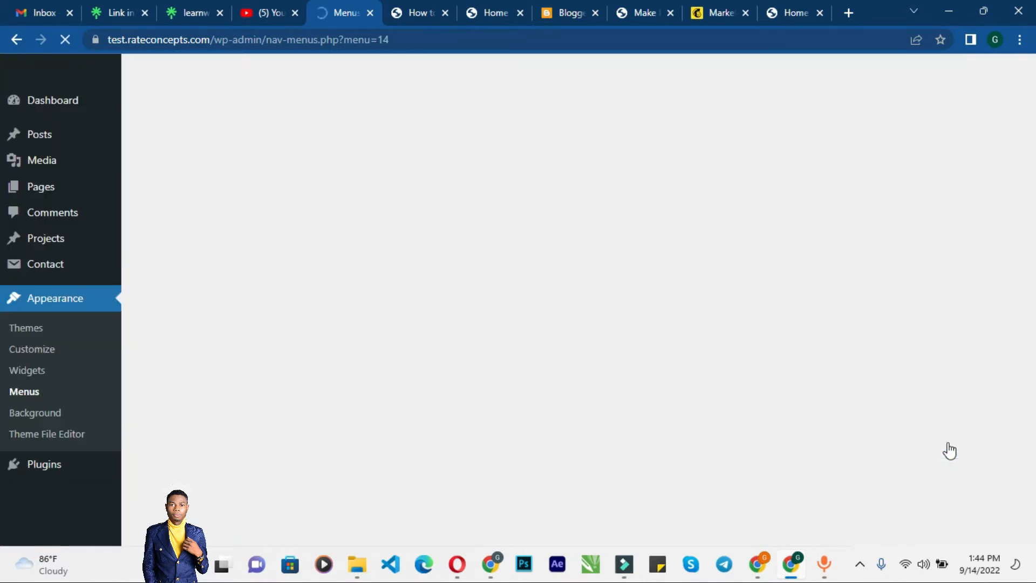
Step: Add the Home and Privacy Policy pages to the menu
scroll(644, 423, "down", 3)
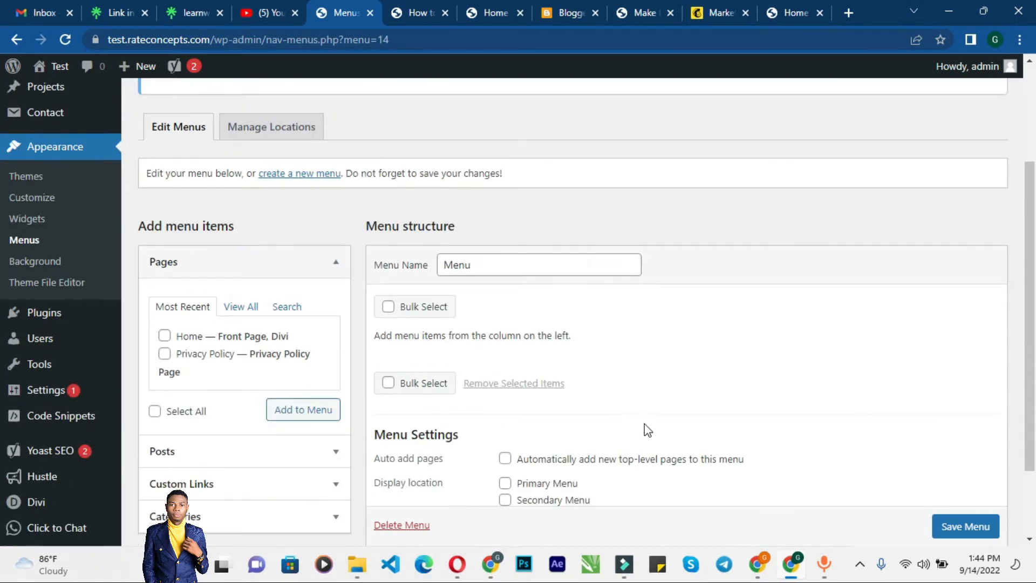
left_click(164, 336)
left_click(418, 9)
scroll(468, 143, "up", 10)
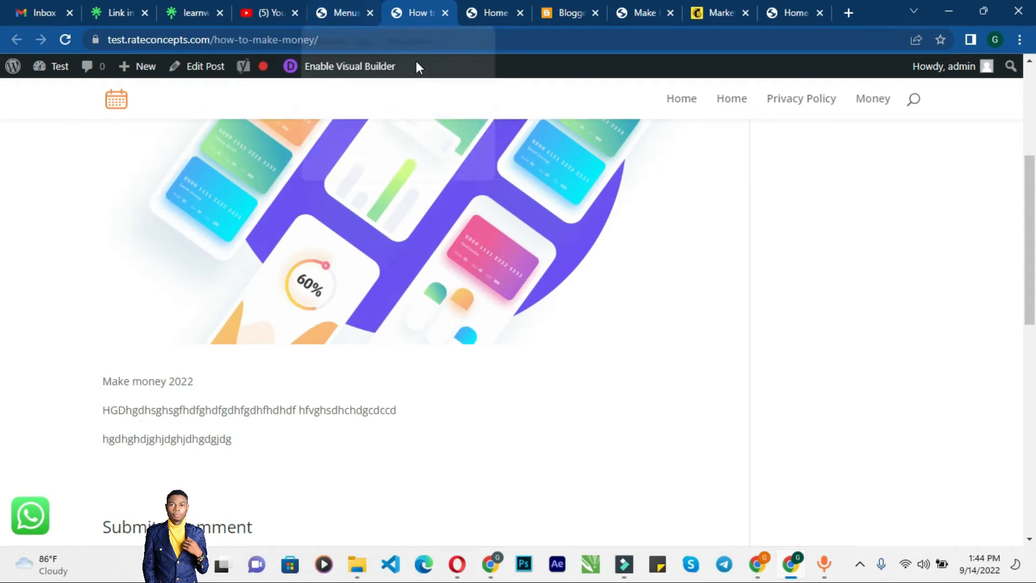
left_click(337, 10)
scroll(488, 251, "down", 2)
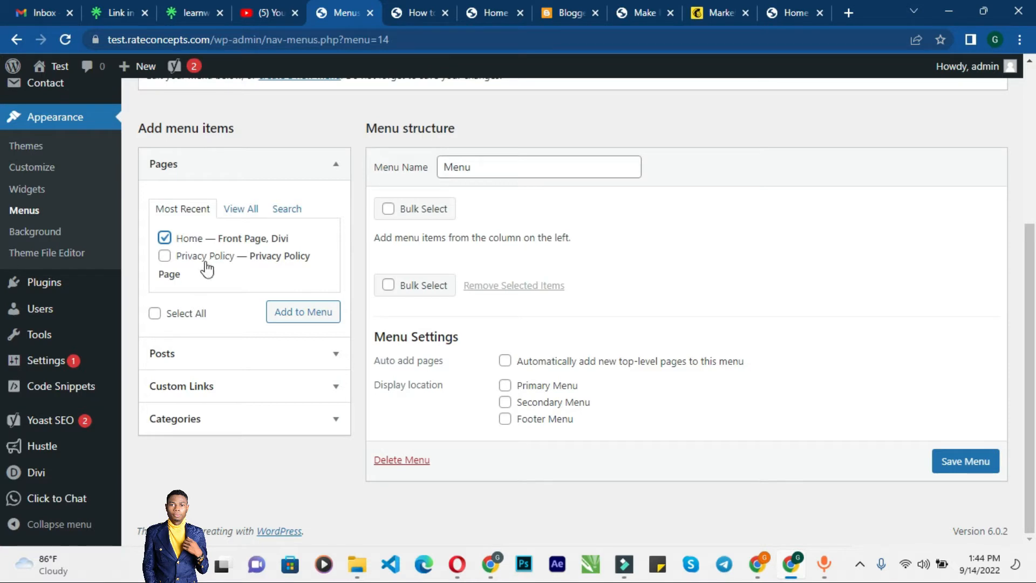
left_click(164, 257)
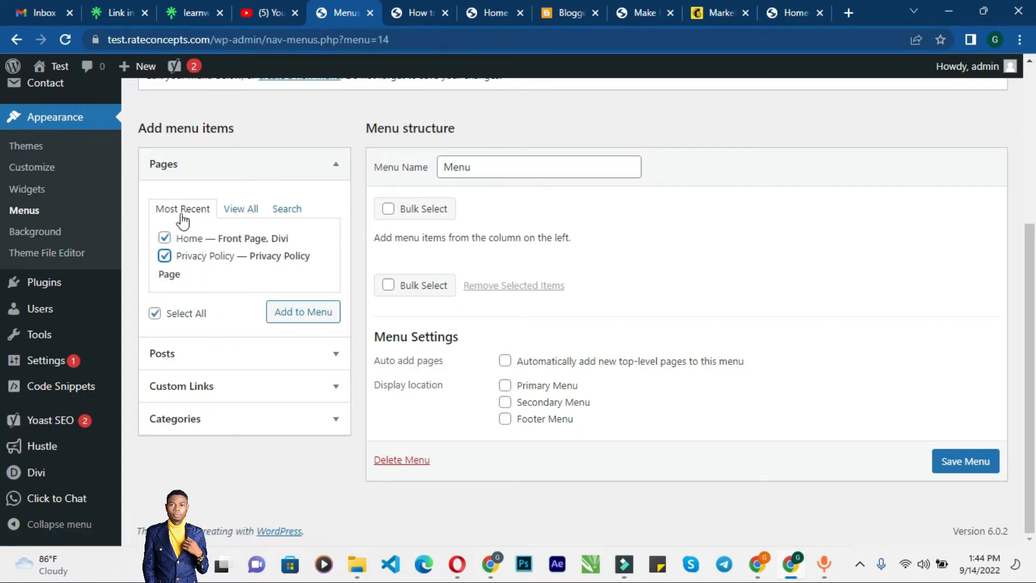
left_click(241, 212)
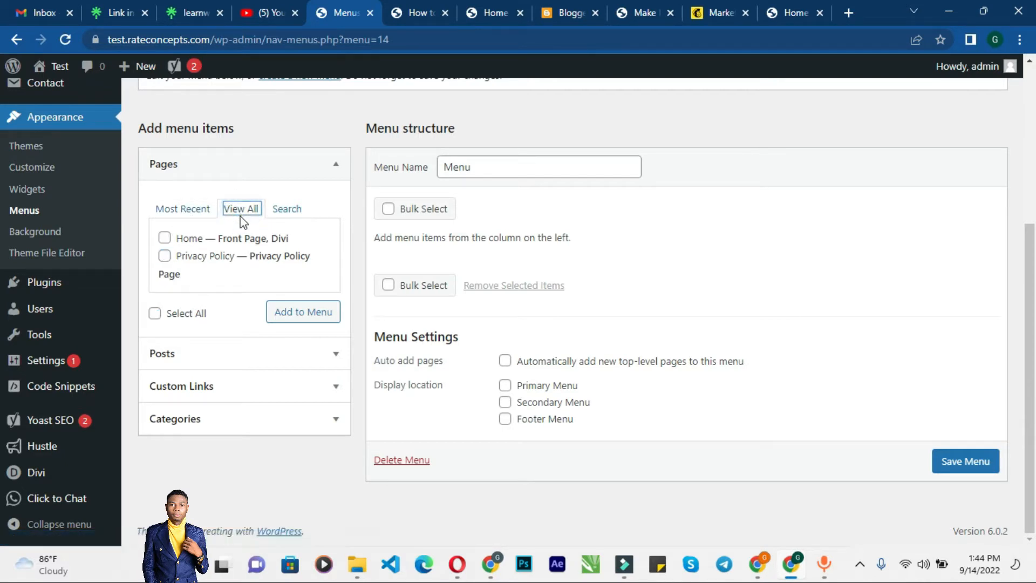
left_click(190, 209)
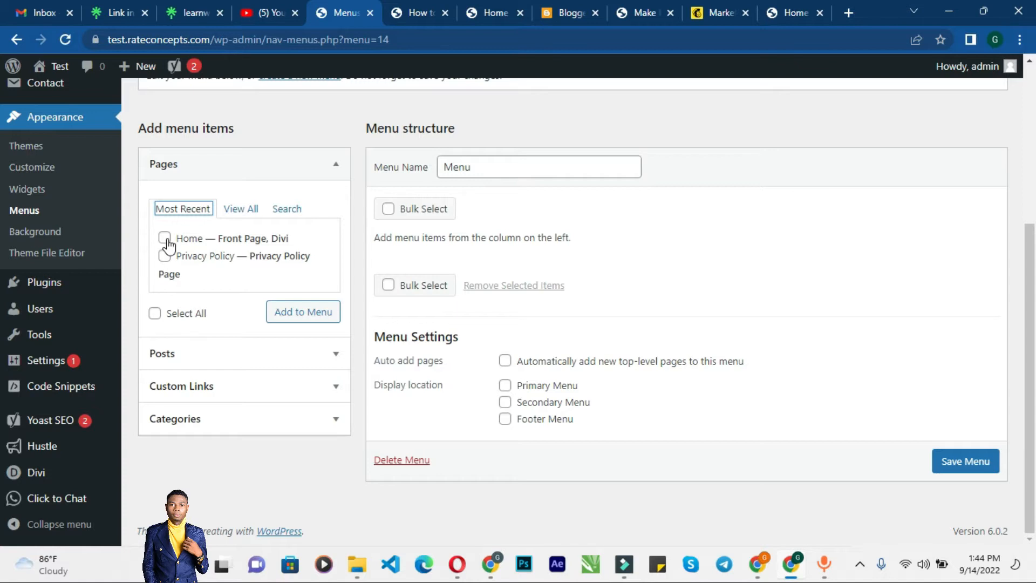
left_click(167, 239)
left_click(171, 275)
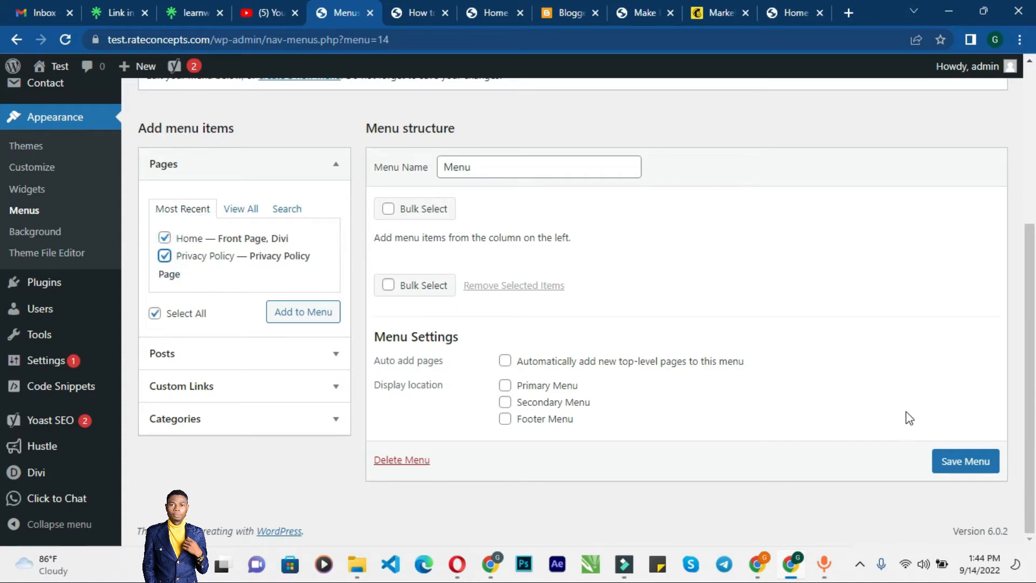
left_click(294, 311)
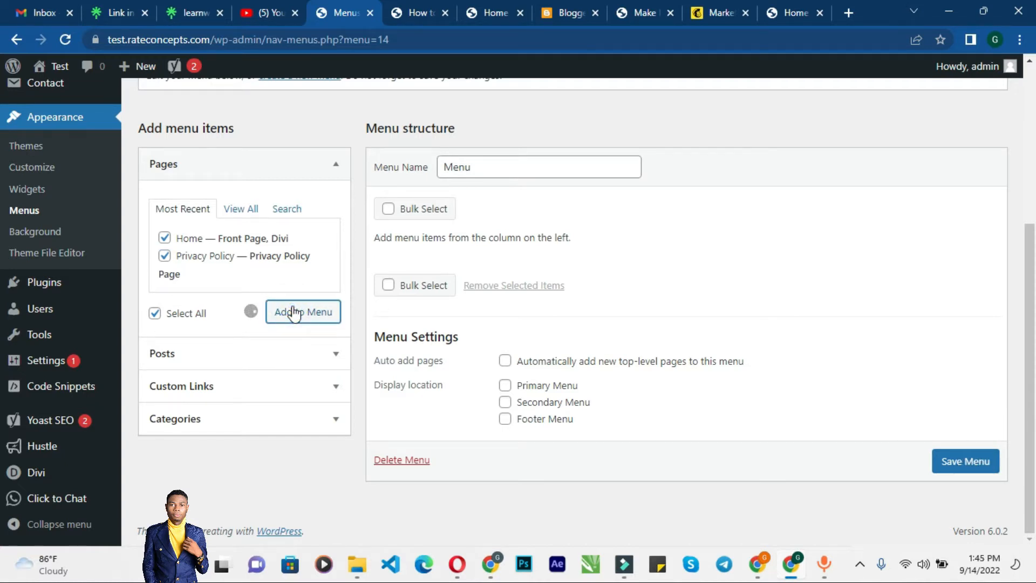
Step: Browse the Custom Links, Posts and Pages item panels and save the menu
left_click(255, 393)
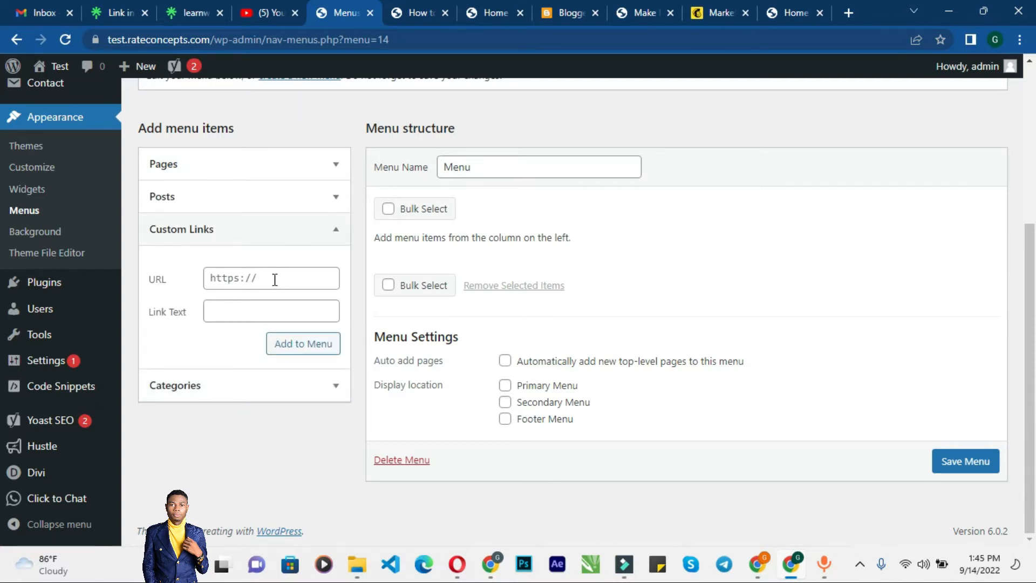
left_click(245, 199)
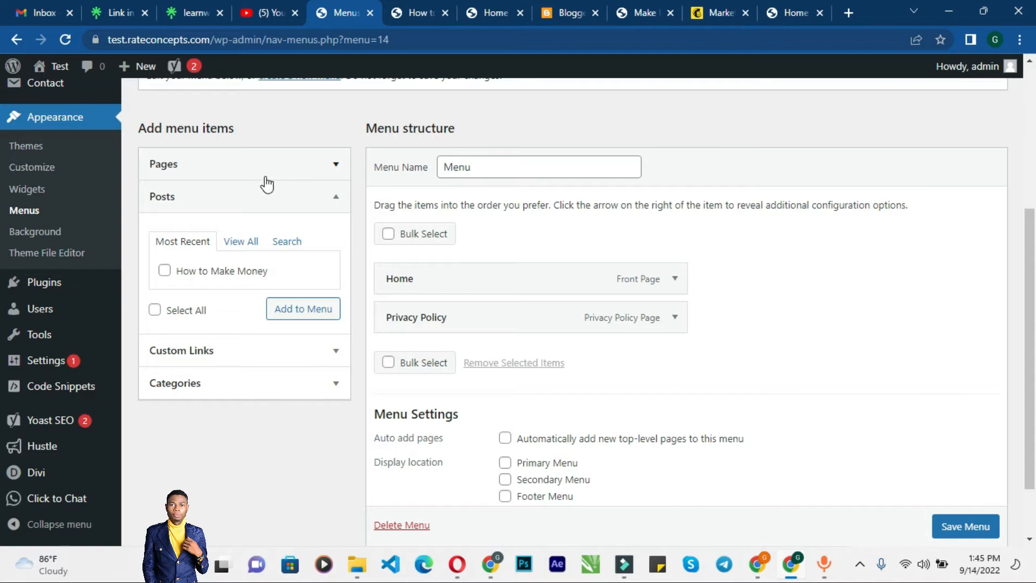
left_click(274, 167)
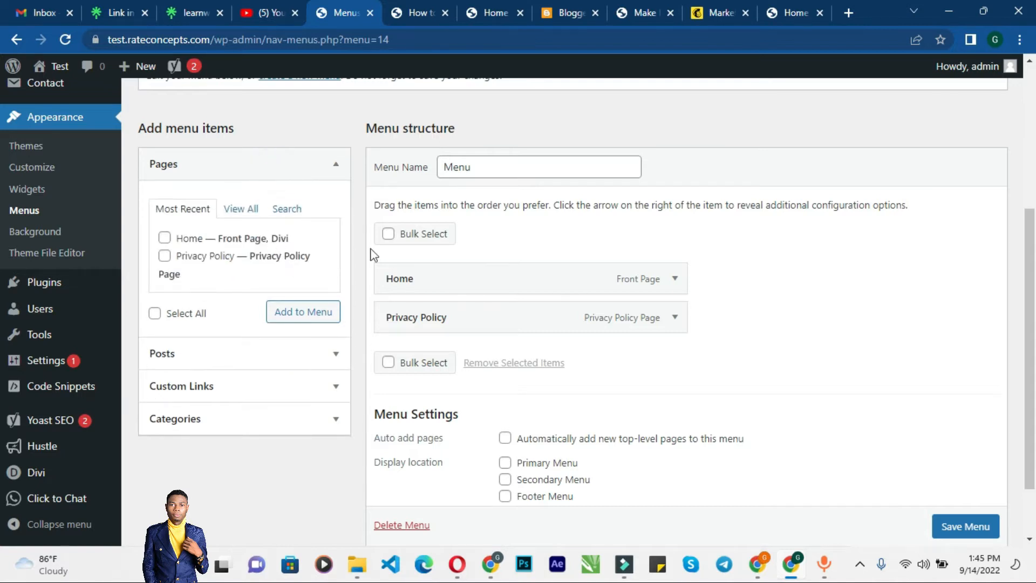
left_click(982, 533)
scroll(982, 533, "down", 1)
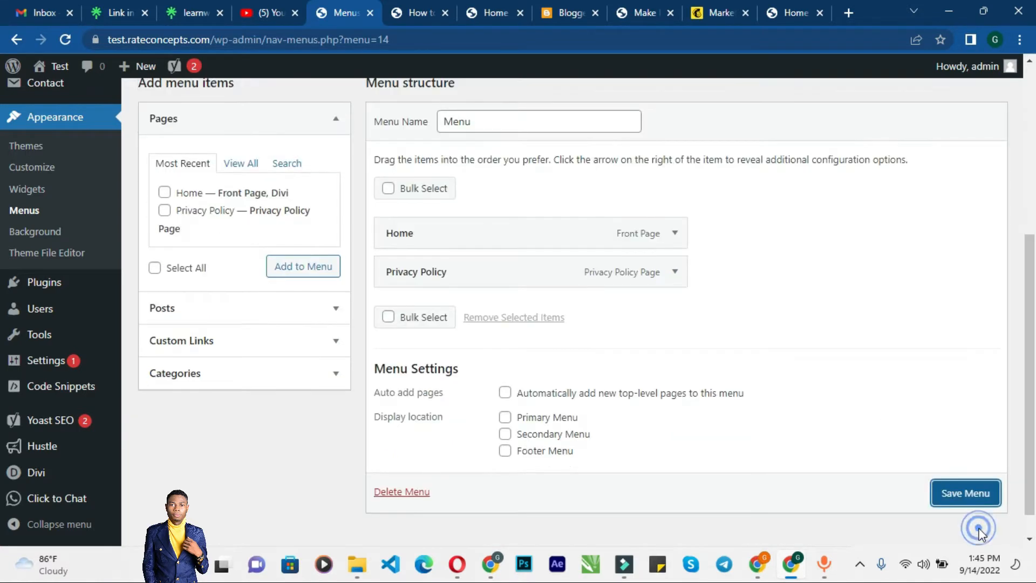
left_click(951, 492)
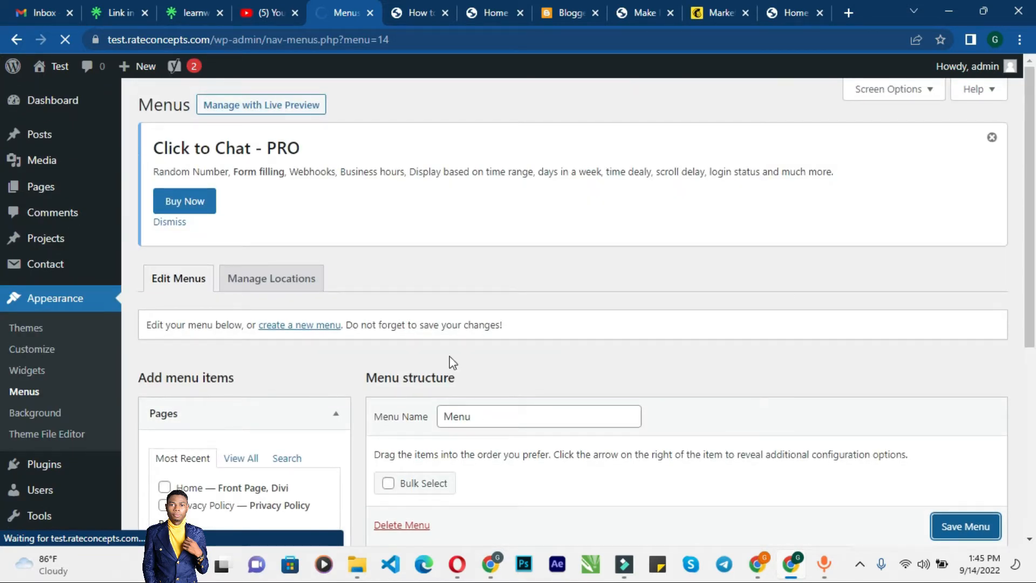
left_click(310, 324)
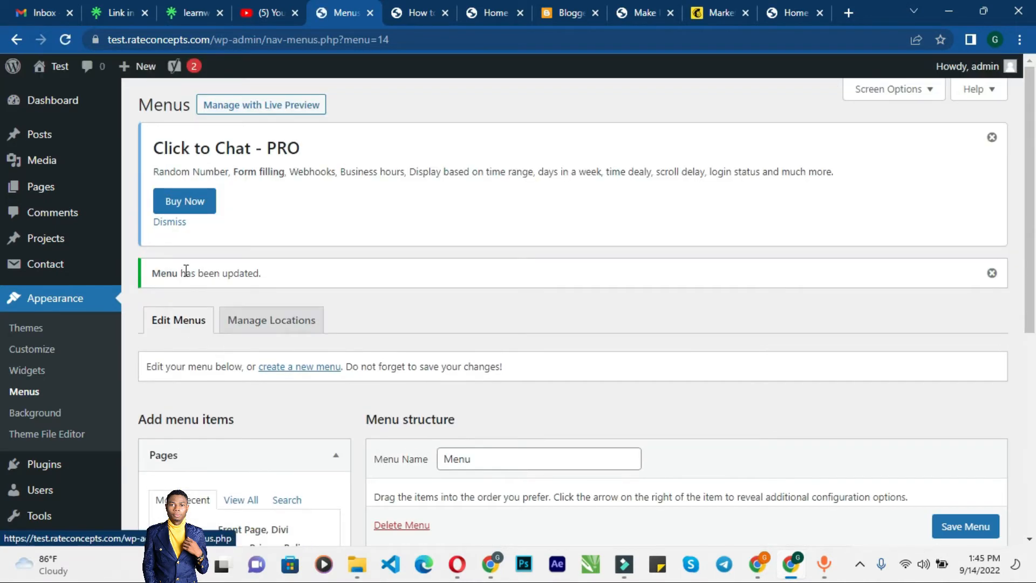
Step: Reload the How to Make Money post page to check its header navigation
left_click(409, 14)
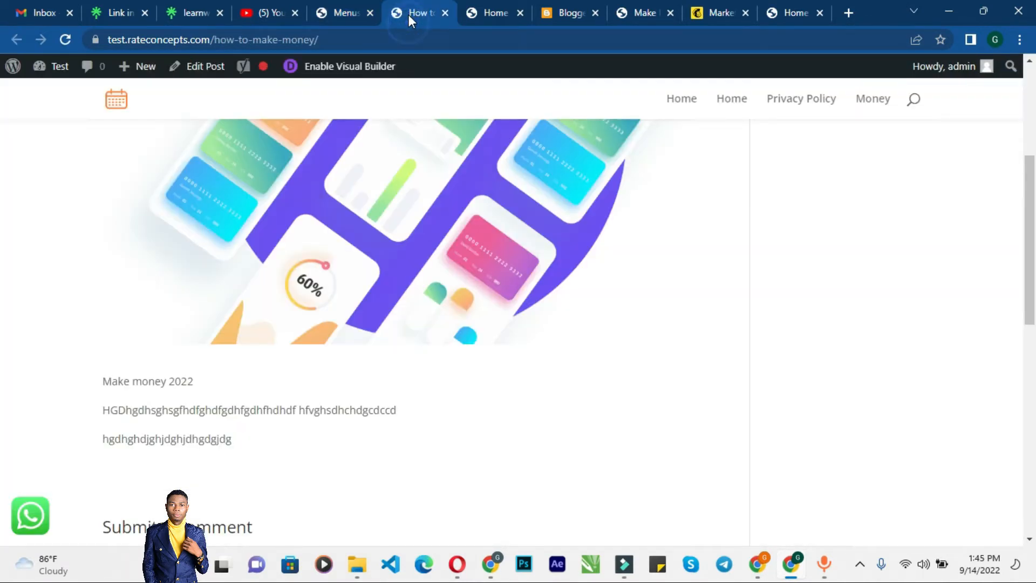
left_click(392, 38)
key("Return")
left_click(337, 13)
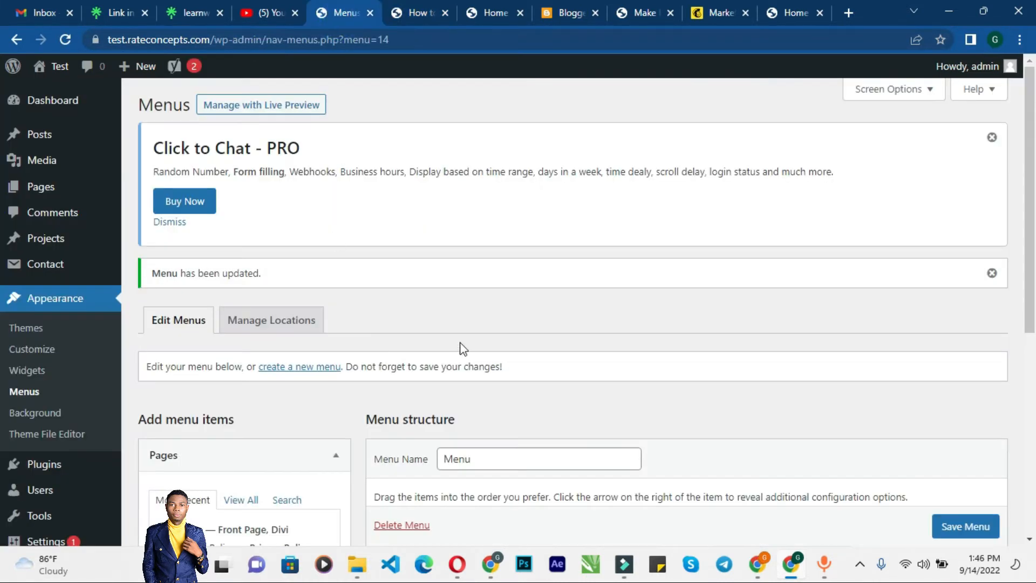
Step: Set the menu's display location to Primary Menu and save the menu
scroll(460, 347, "down", 5)
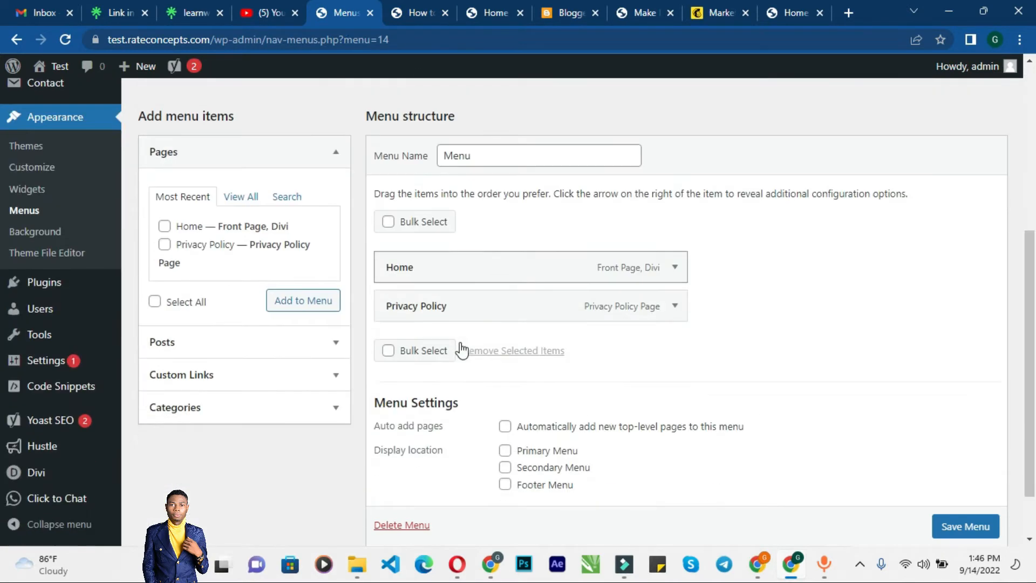
left_click(505, 451)
left_click(416, 13)
scroll(514, 294, "down", 10)
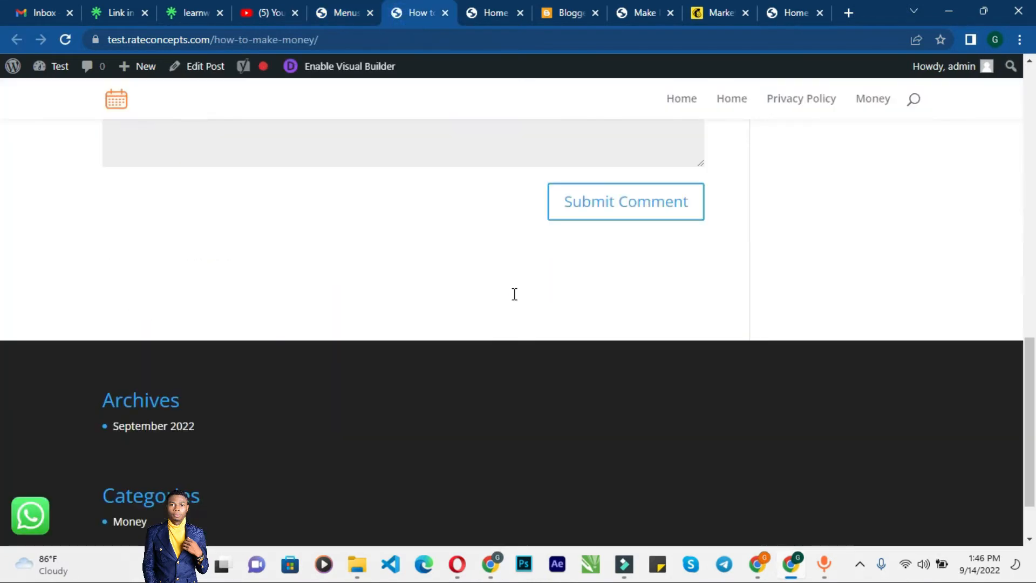
scroll(514, 294, "down", 2)
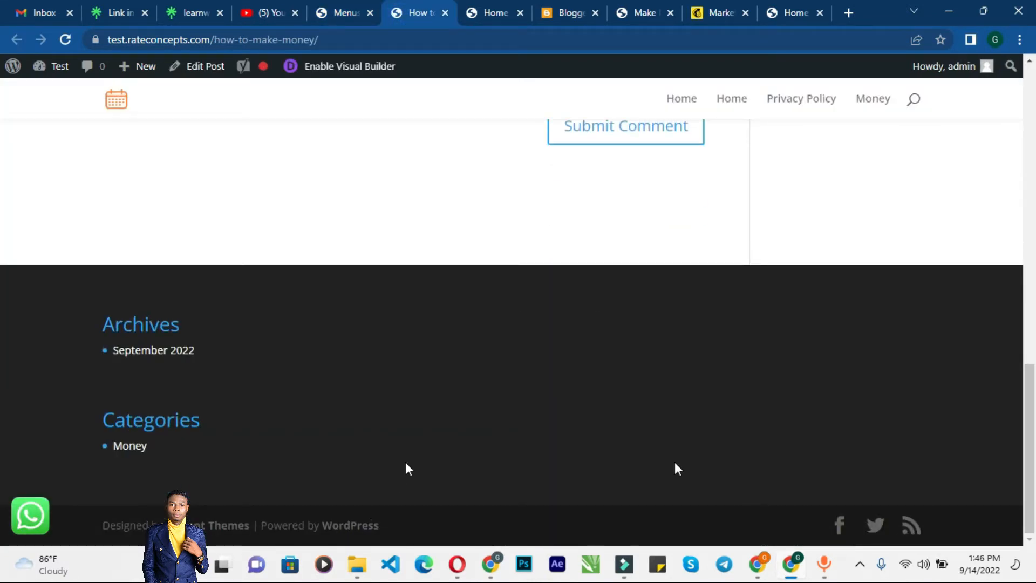
scroll(354, 293, "up", 15)
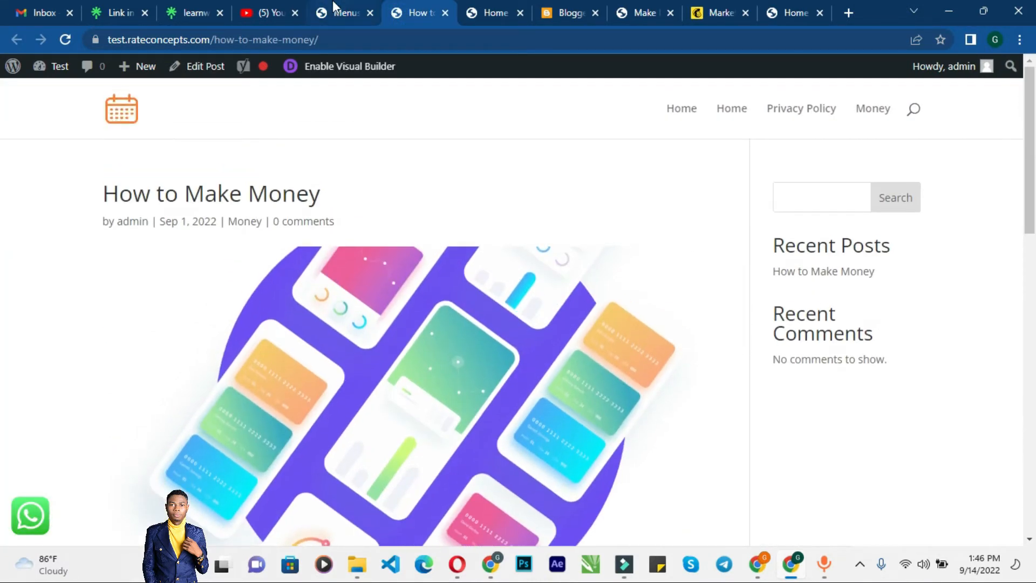
left_click(332, 13)
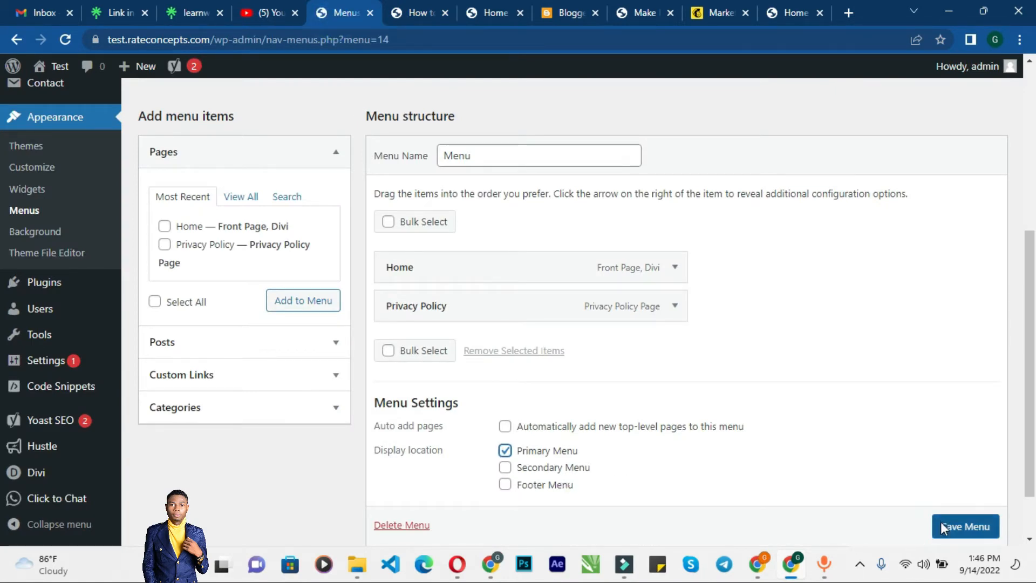
left_click(941, 522)
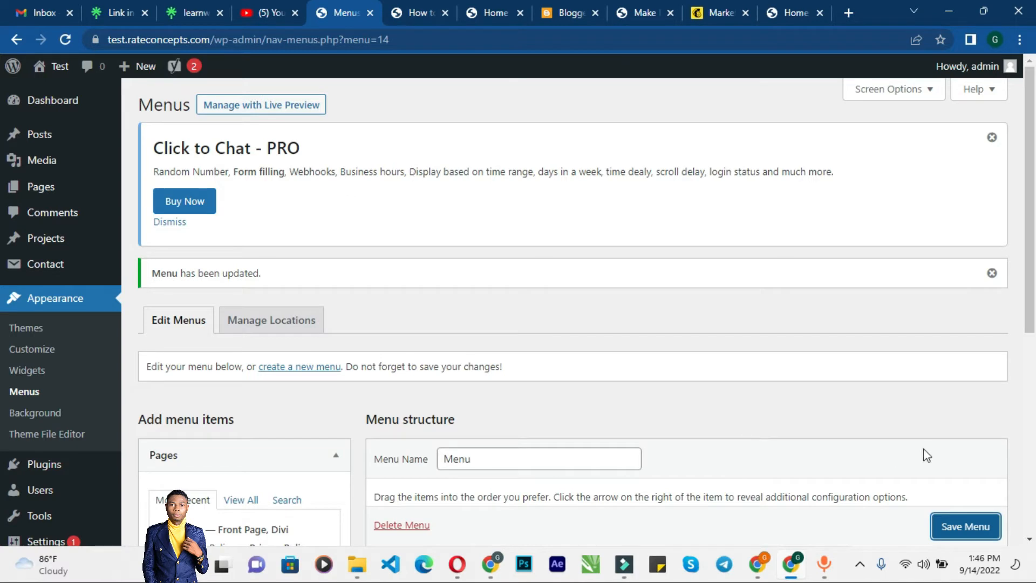
left_click(953, 527)
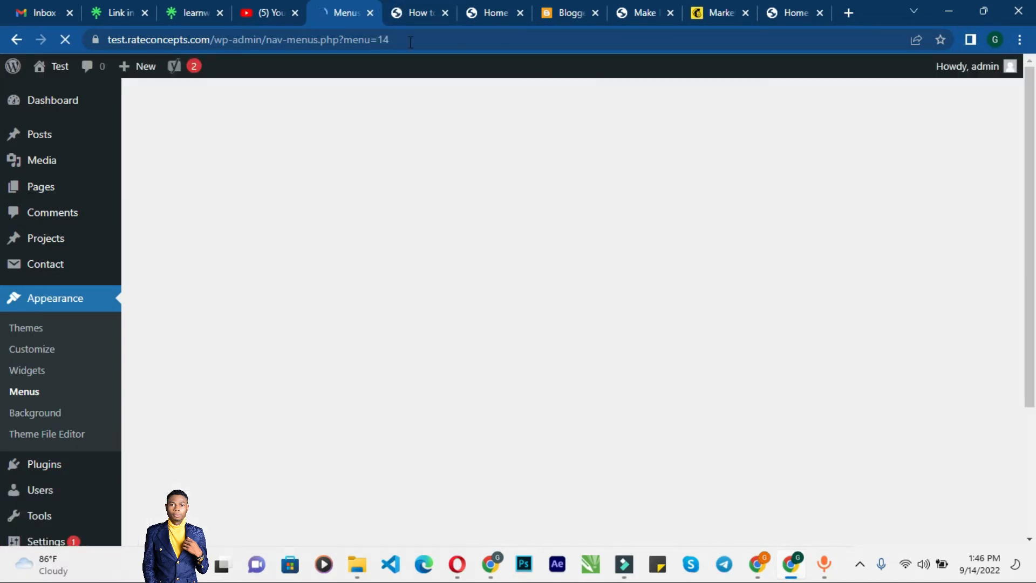
Step: Switch to the How to Make Money post tab to view the header menu
left_click(410, 14)
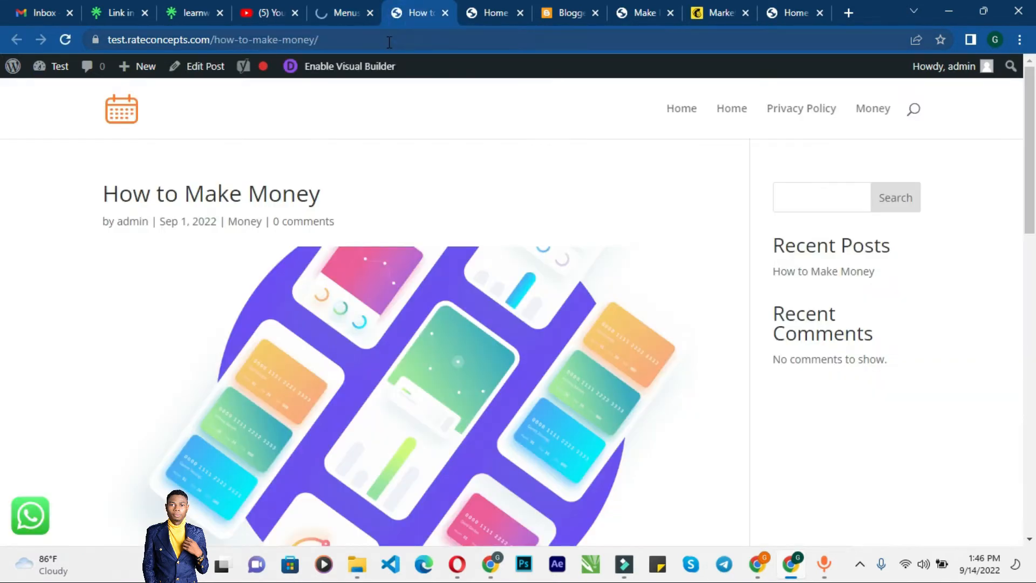
Step: Reload the How to Make Money post to check its header menu items
left_click(390, 41)
key("Return")
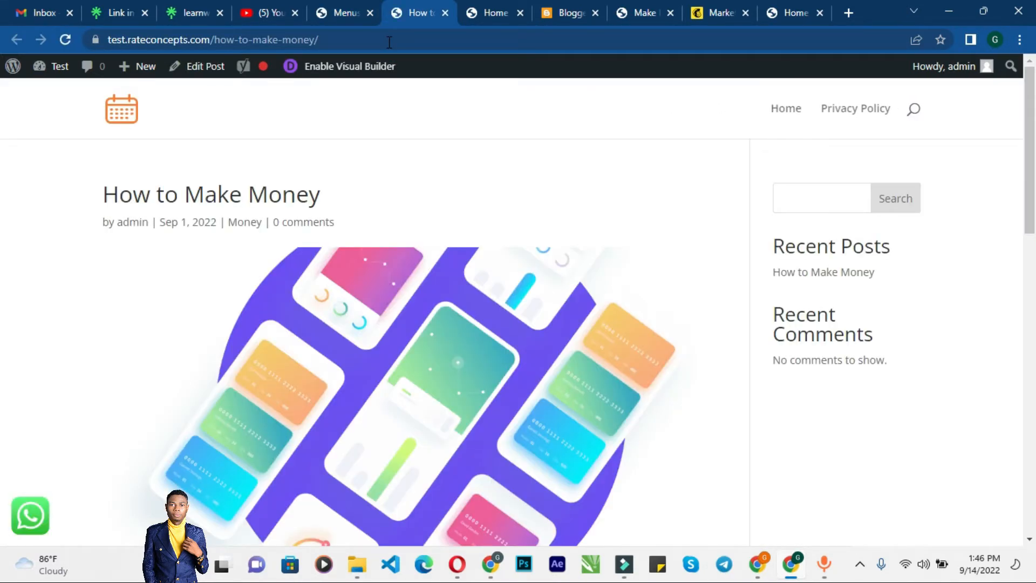
Step: Review the menu structure and display location settings on the Menus screen
left_click(337, 12)
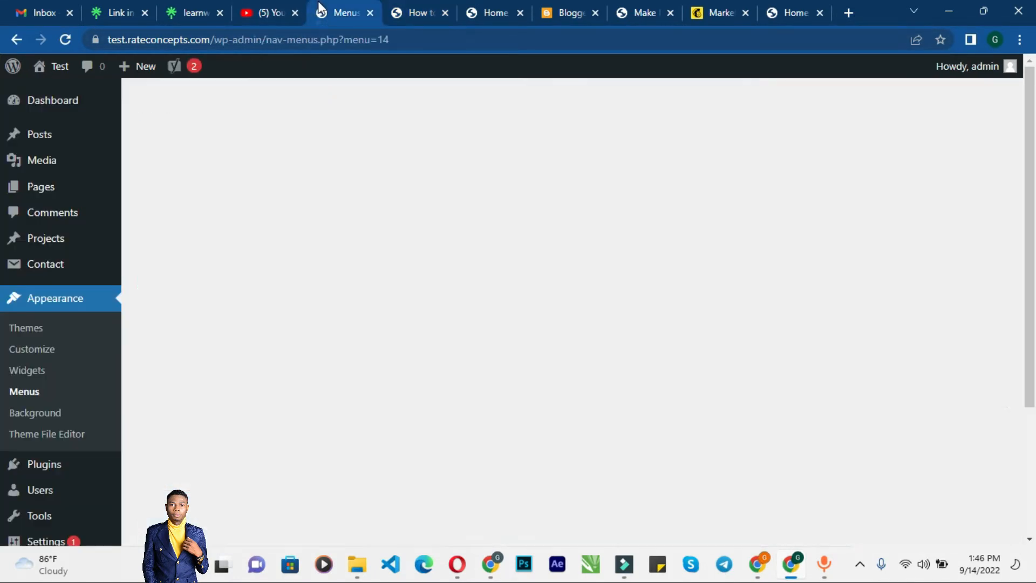
scroll(540, 394, "down", 6)
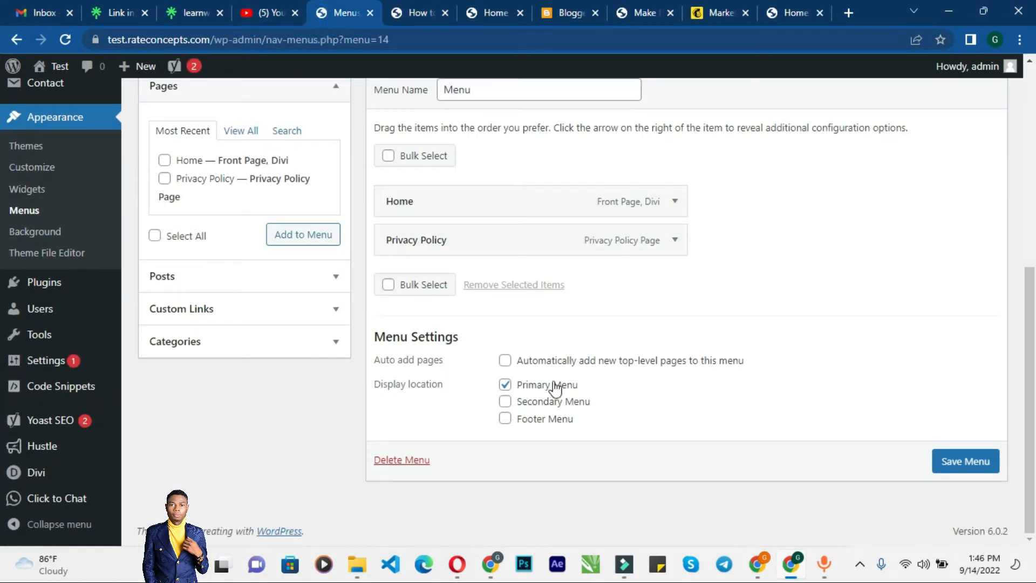
scroll(297, 390, "up", 1)
scroll(283, 399, "up", 6)
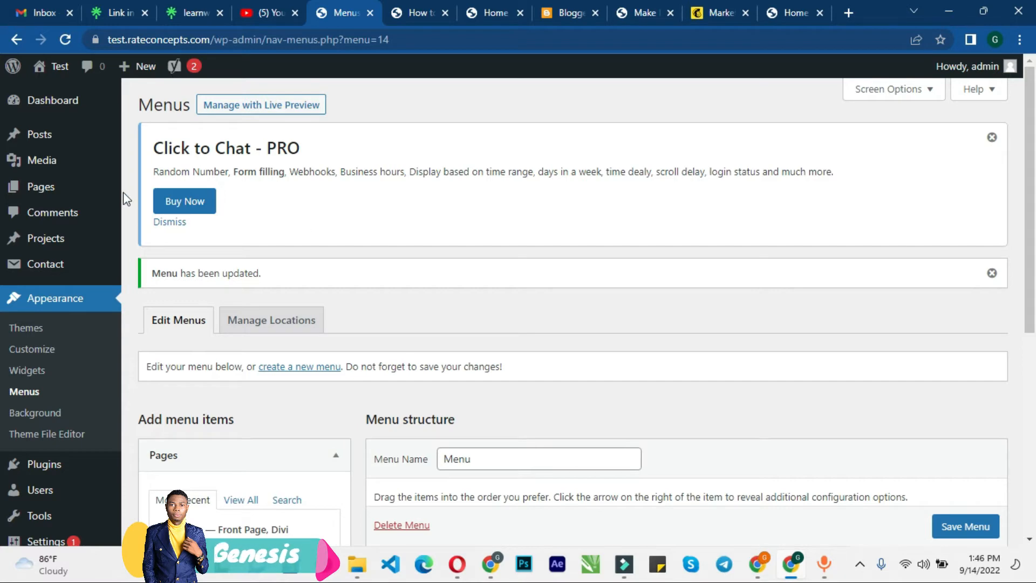
Step: Start a new page in the page editor
left_click(98, 184)
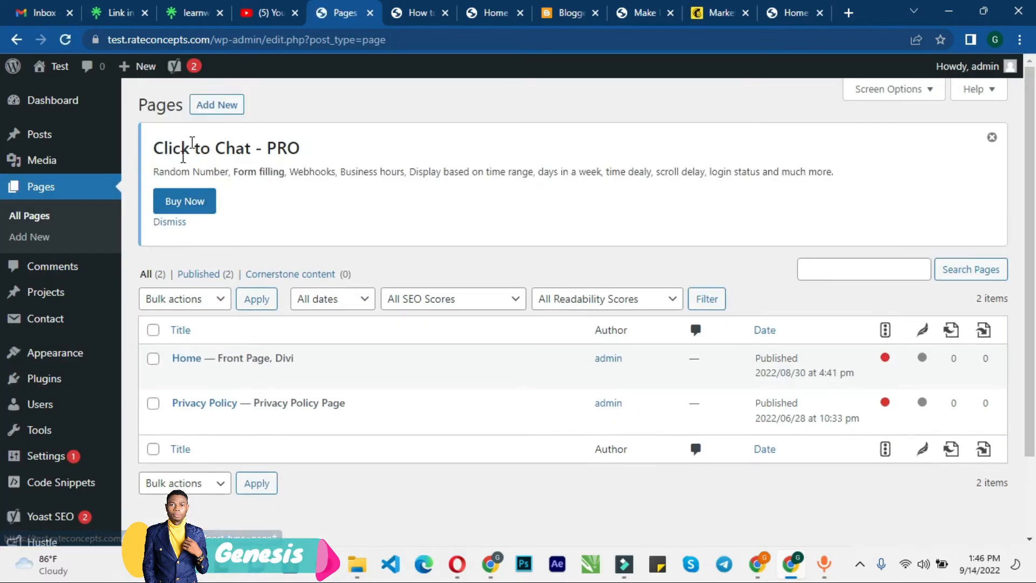
left_click(205, 103)
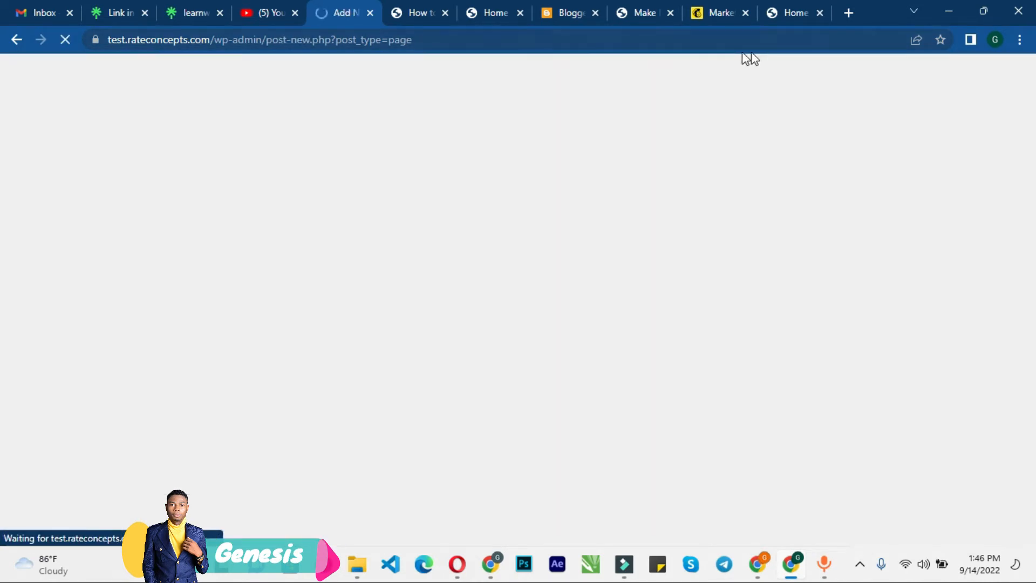
Step: Open the Blog page of the kludztech.com example site for reference
left_click(799, 12)
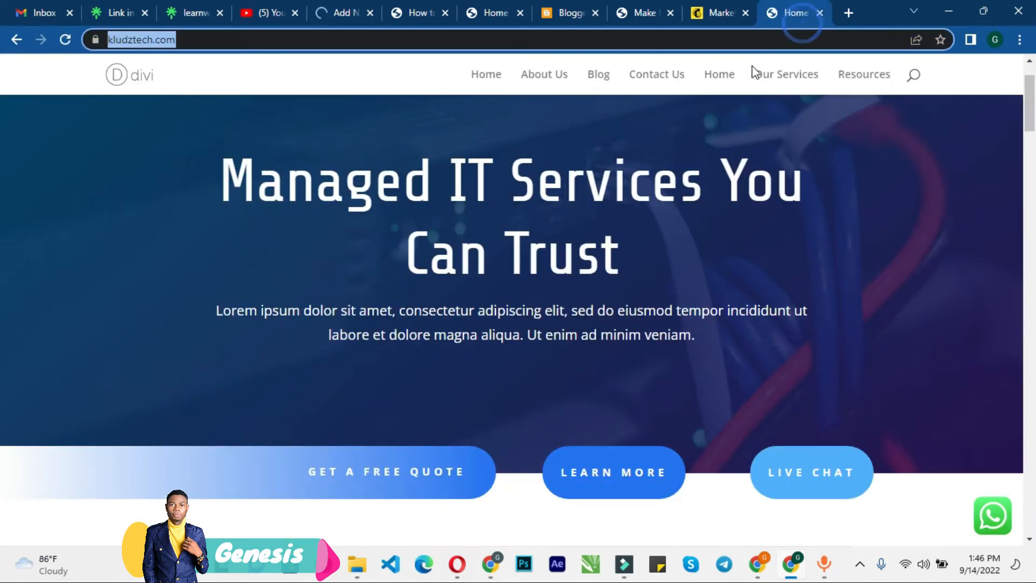
left_click(596, 82)
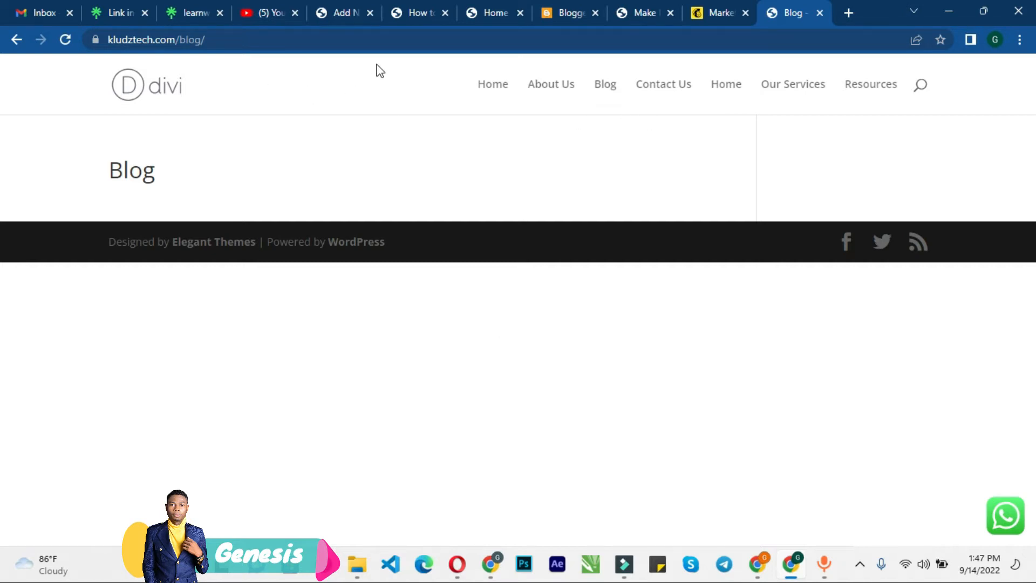
Step: Title the new page Blog, publish it and return to the Pages list
left_click(345, 8)
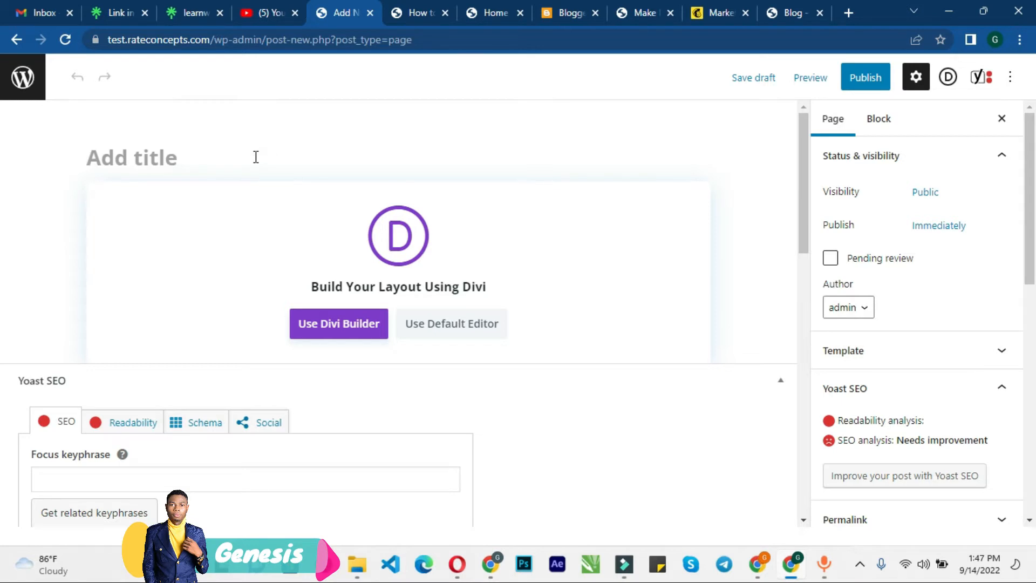
type("Blog")
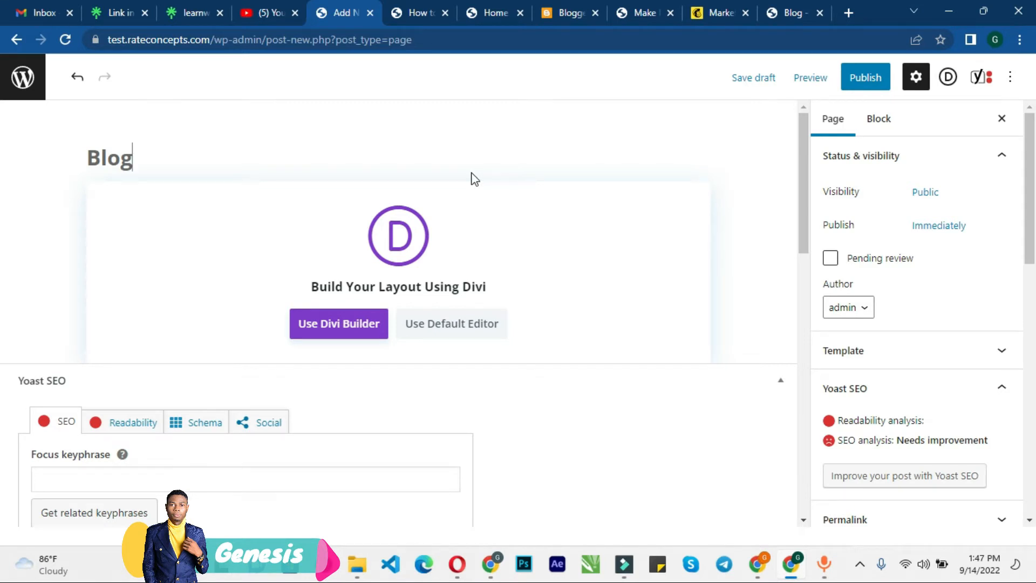
left_click(860, 88)
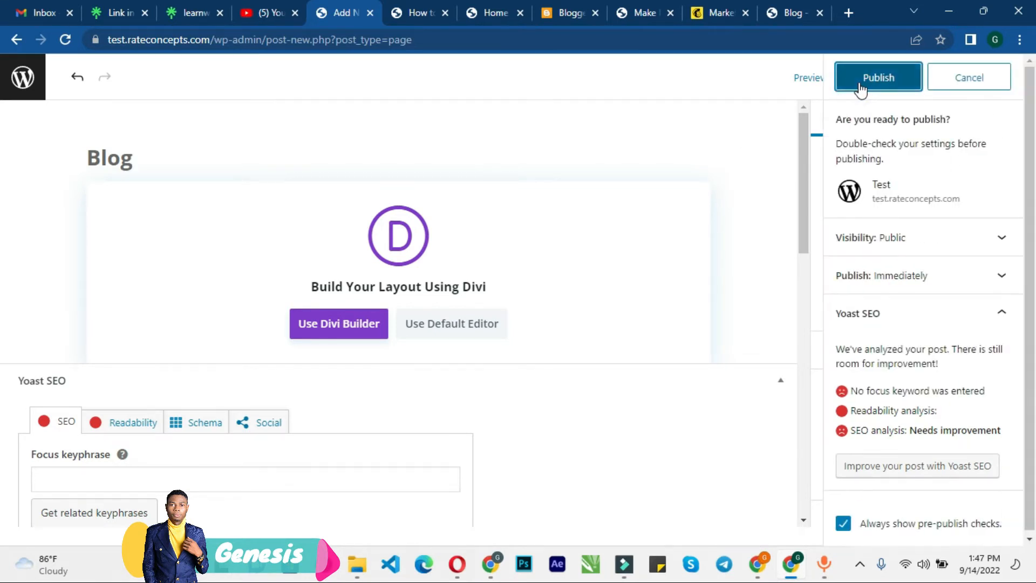
left_click(860, 88)
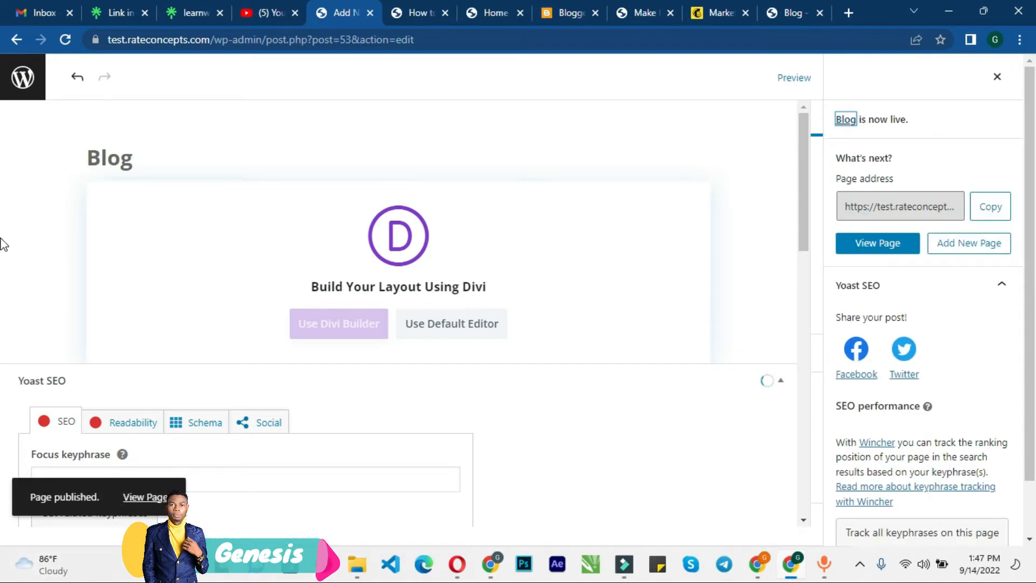
left_click(23, 77)
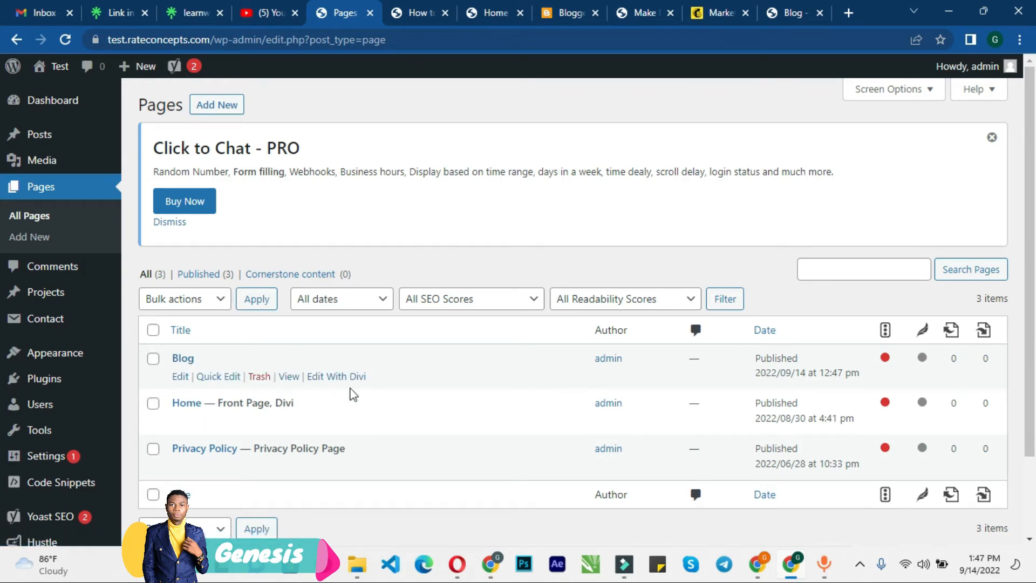
Step: Open the Blog page's Edit With Divi link in a new tab
left_click(411, 11)
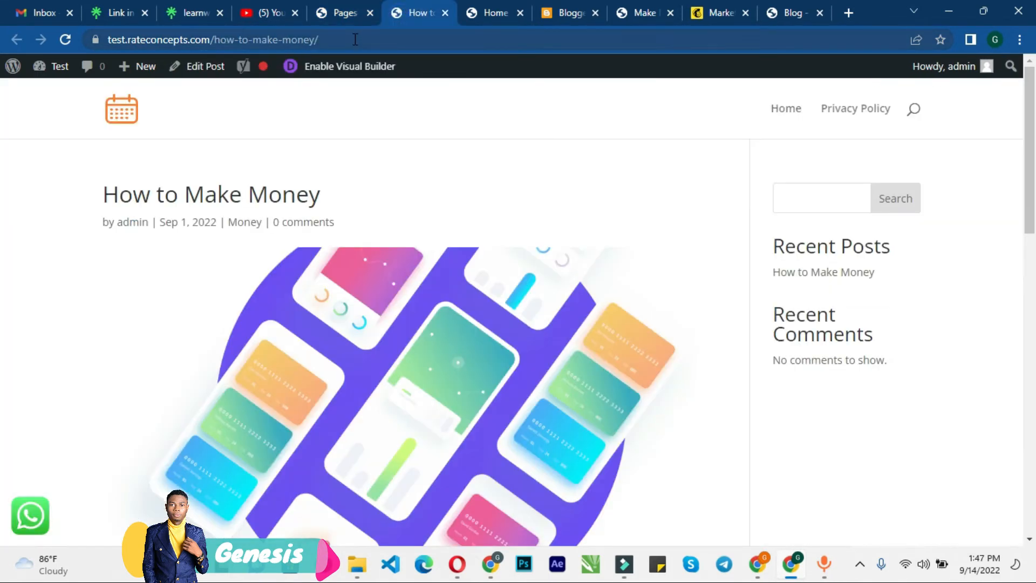
left_click(344, 12)
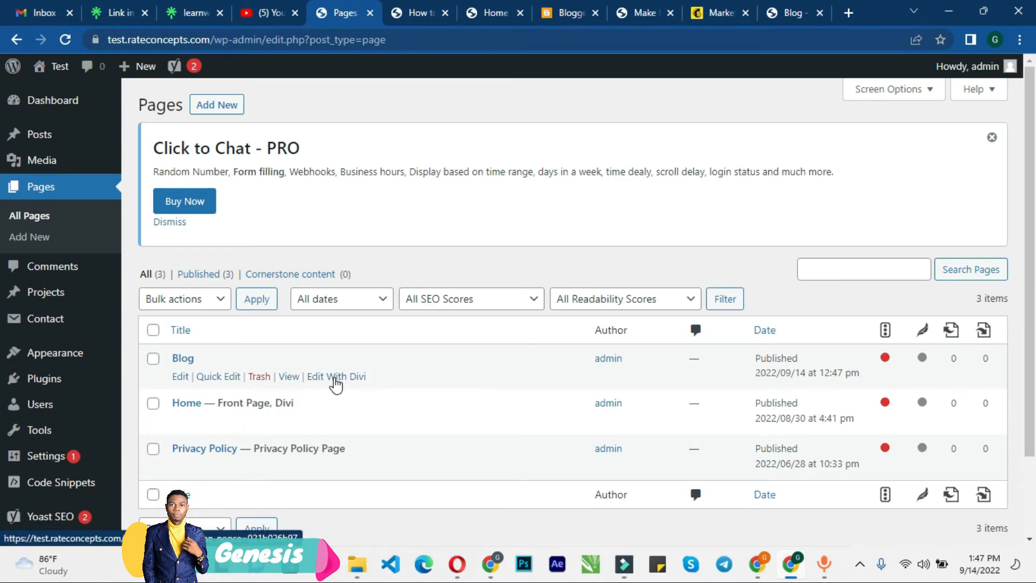
right_click(335, 378)
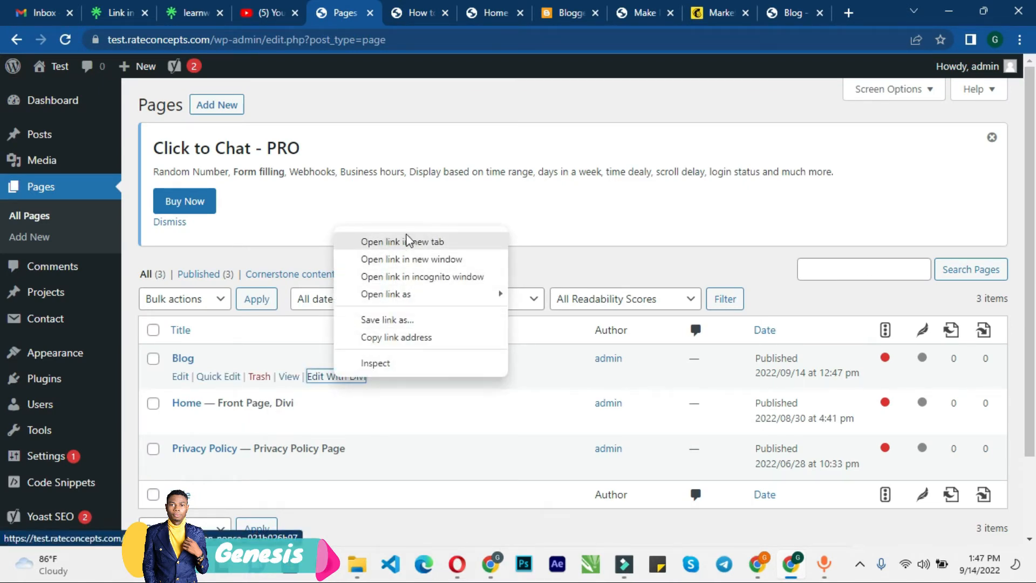
left_click(405, 239)
Step: Visit the live page at test.rateconcepts.com/blog
left_click(440, 7)
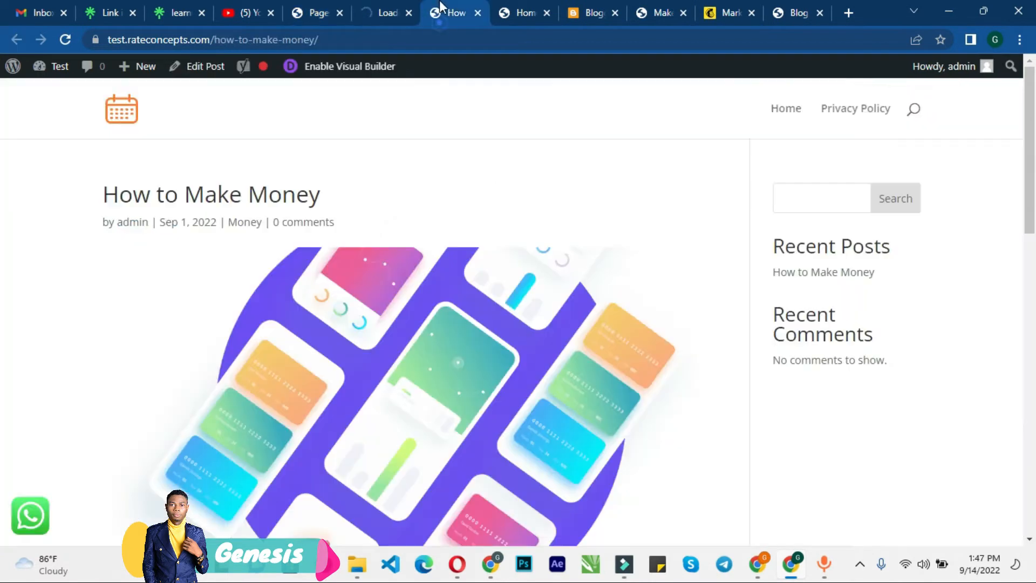
left_click(393, 33)
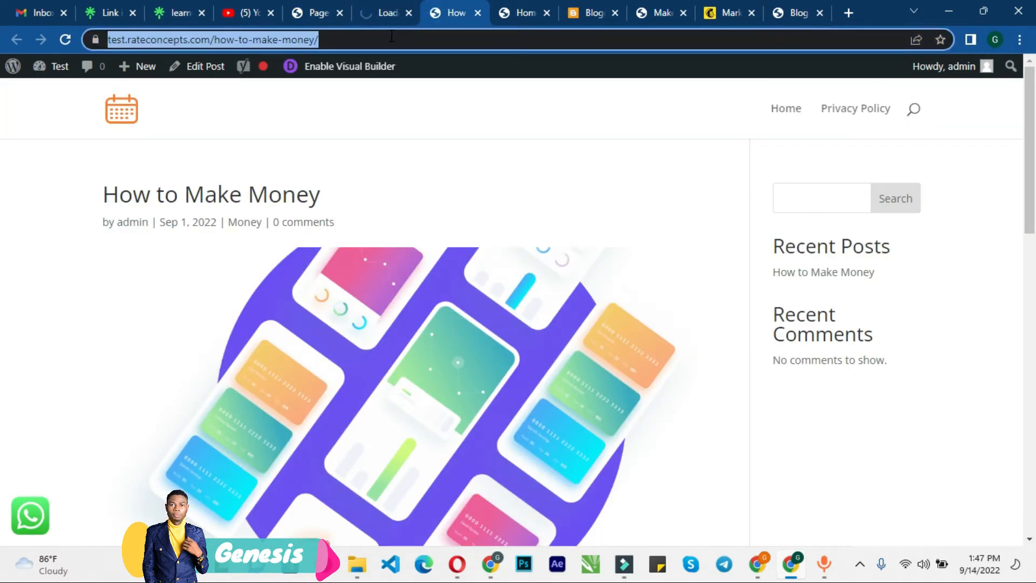
key("End")
key("BackSpace")
key("BackSpace")
key("BackSpace")
key("BackSpace")
key("BackSpace")
key("BackSpace")
key("BackSpace")
key("BackSpace")
key("BackSpace")
key("BackSpace")
key("BackSpace")
key("BackSpace")
key("BackSpace")
key("BackSpace")
key("BackSpace")
key("BackSpace")
key("BackSpace")
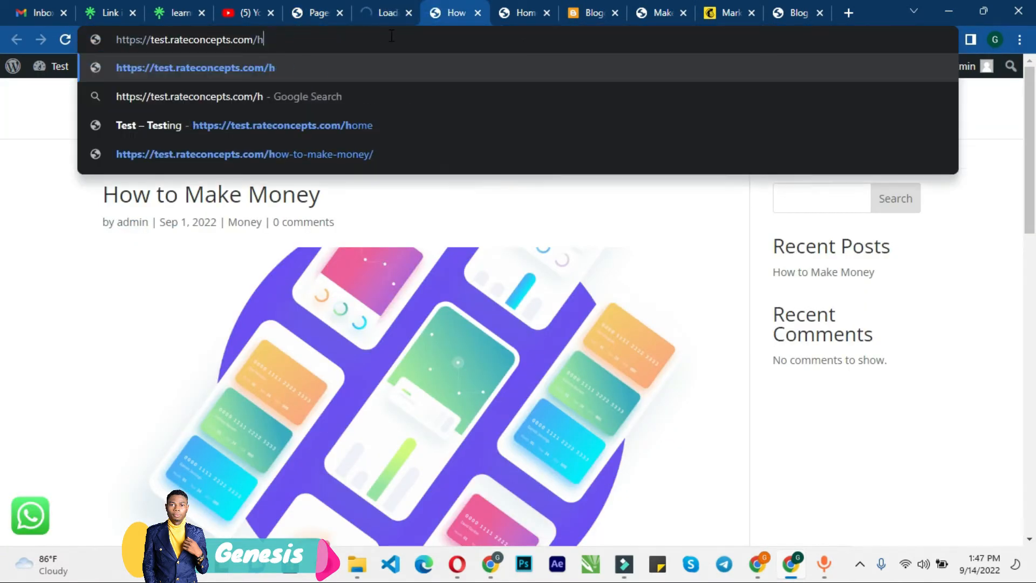
key("BackSpace")
type("blog")
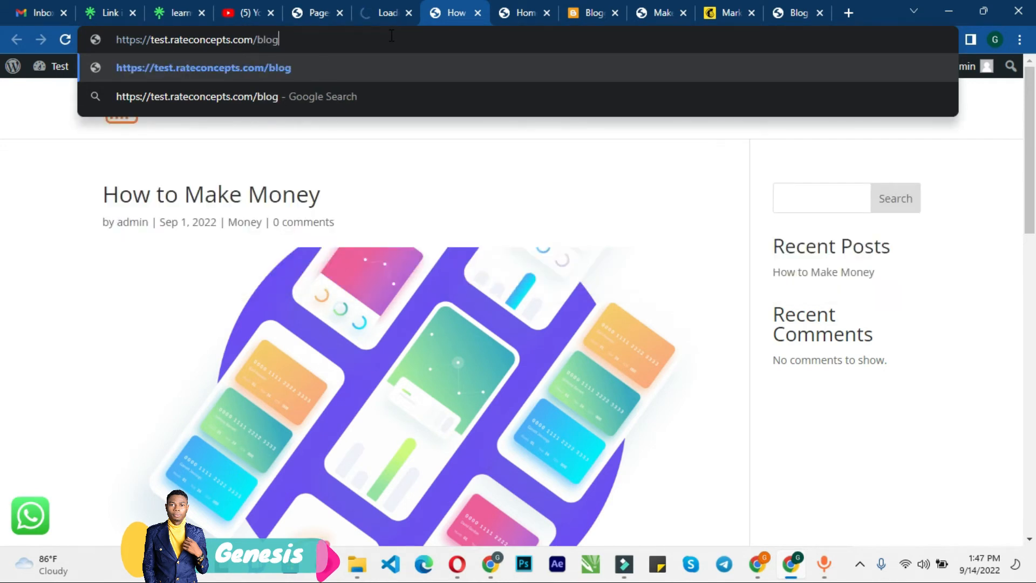
key("Return")
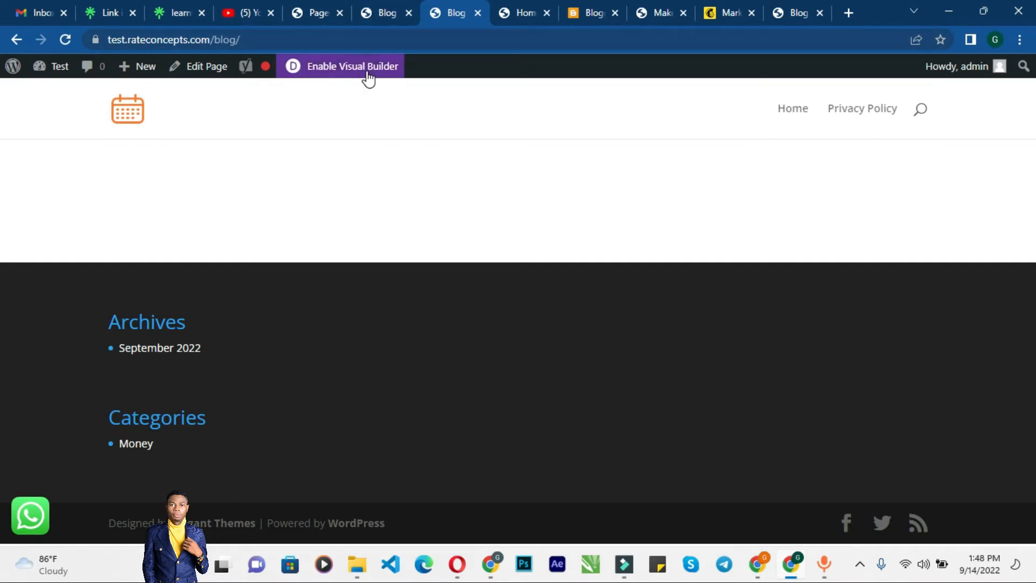
left_click(404, 6)
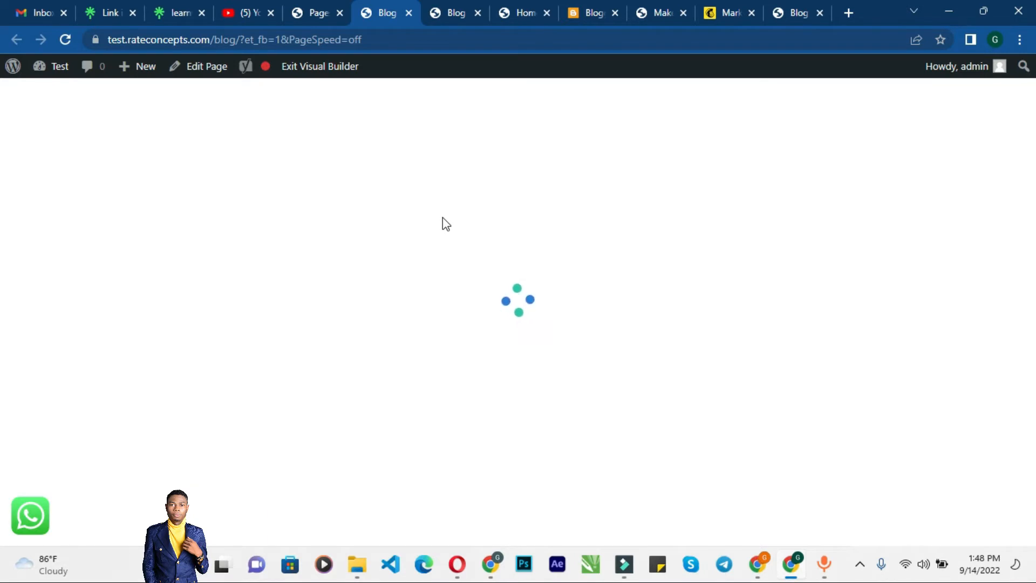
left_click(317, 11)
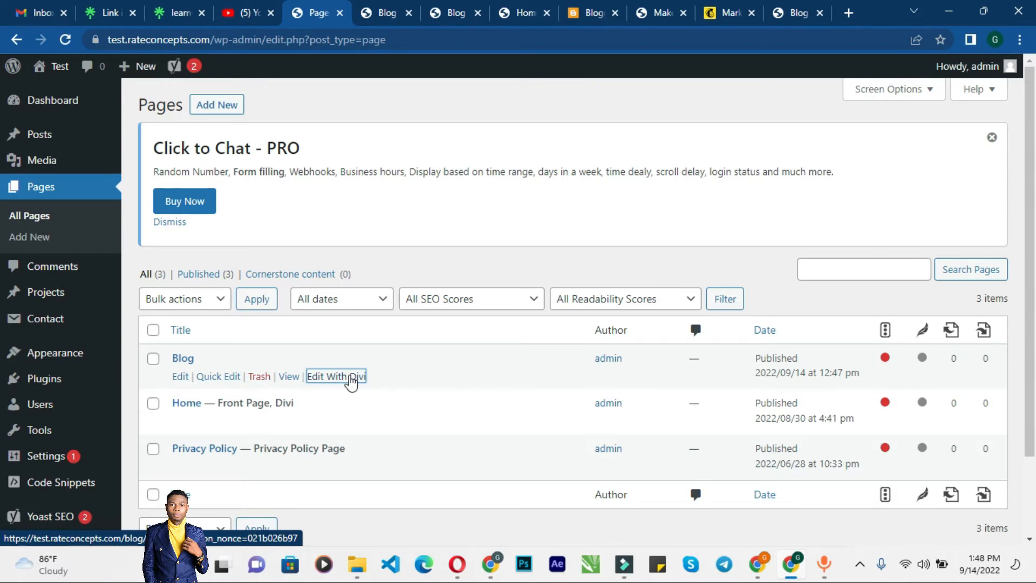
right_click(348, 377)
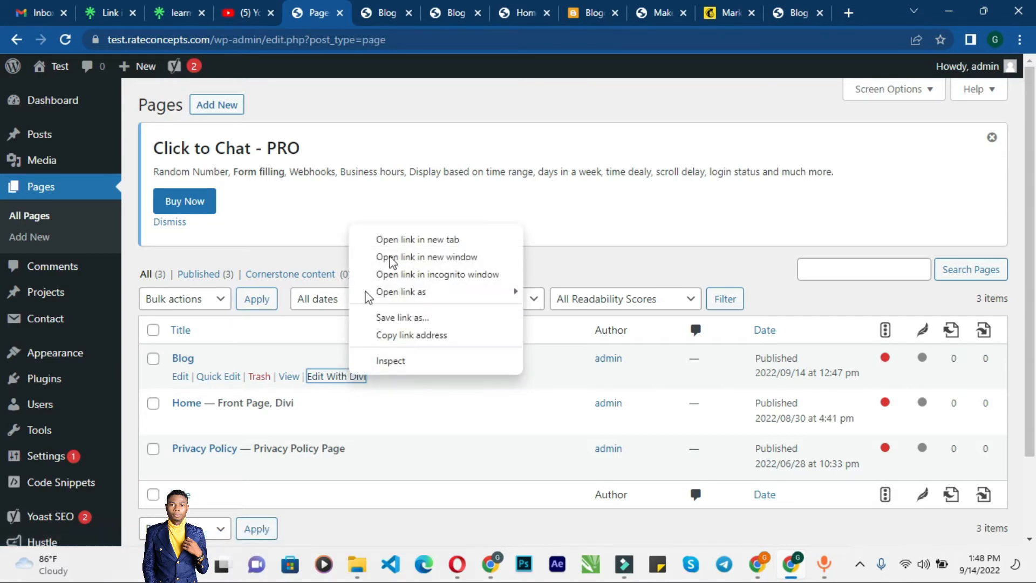
left_click(418, 239)
Step: Open the Divi premade layout library for the Blog page and browse the layout packs
left_click(378, 13)
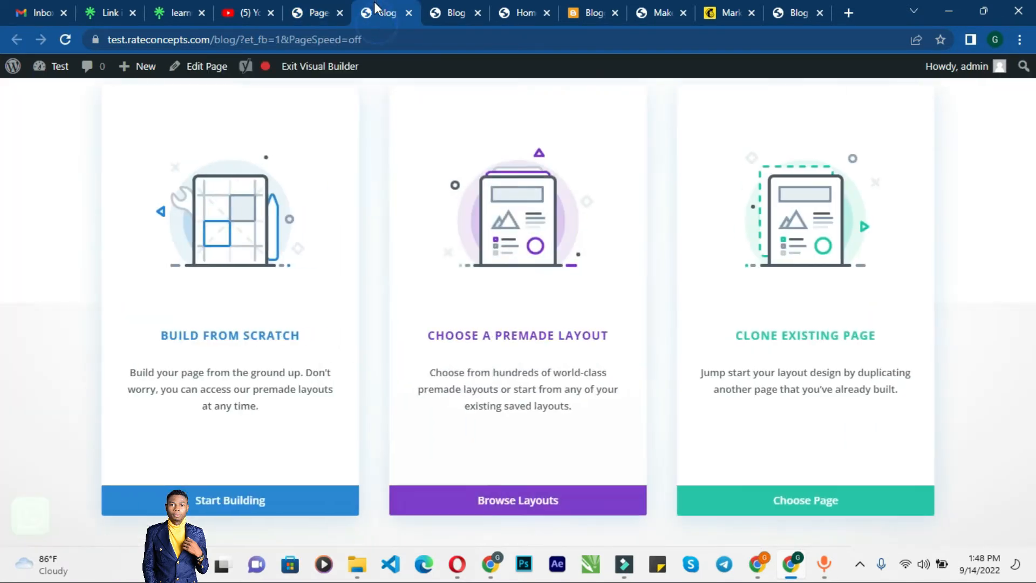
left_click(487, 500)
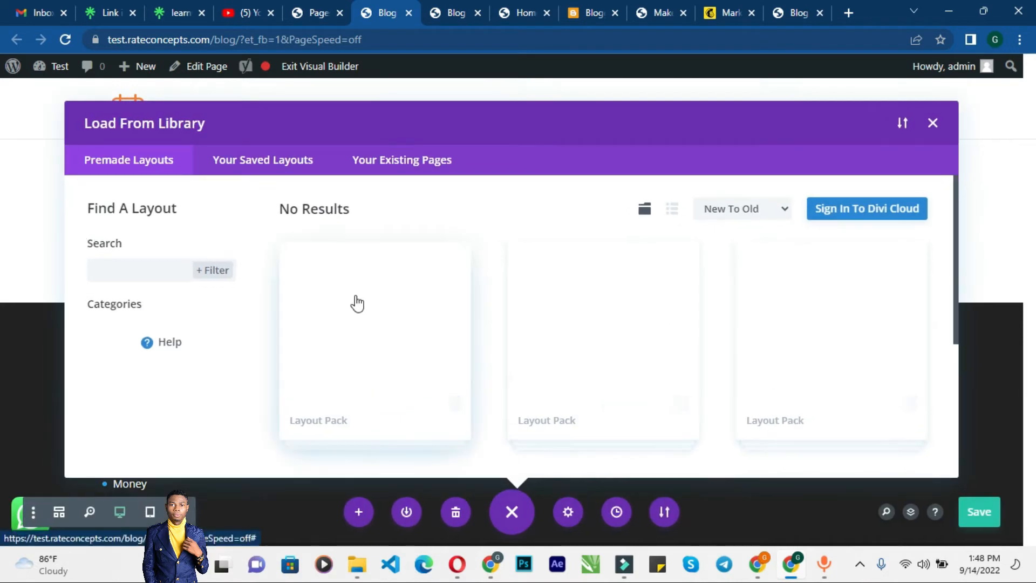
scroll(504, 323, "down", 1)
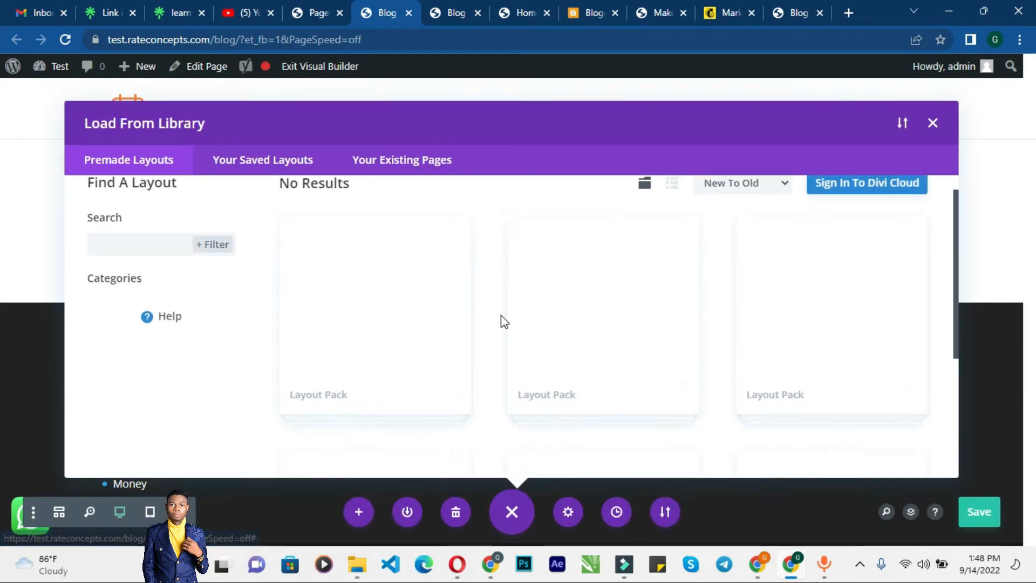
scroll(266, 277, "down", 4)
scroll(285, 279, "up", 5)
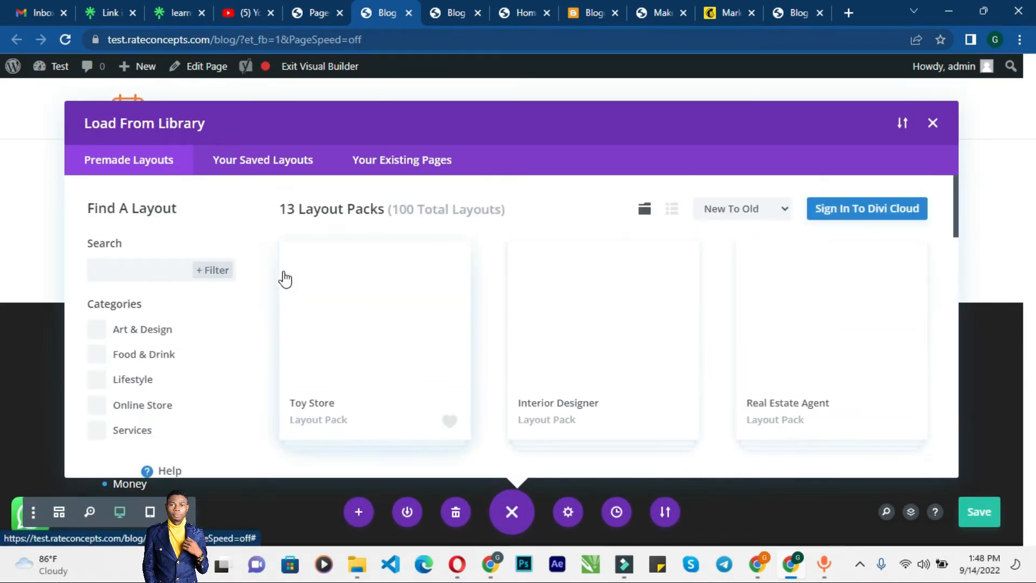
scroll(386, 296, "down", 5)
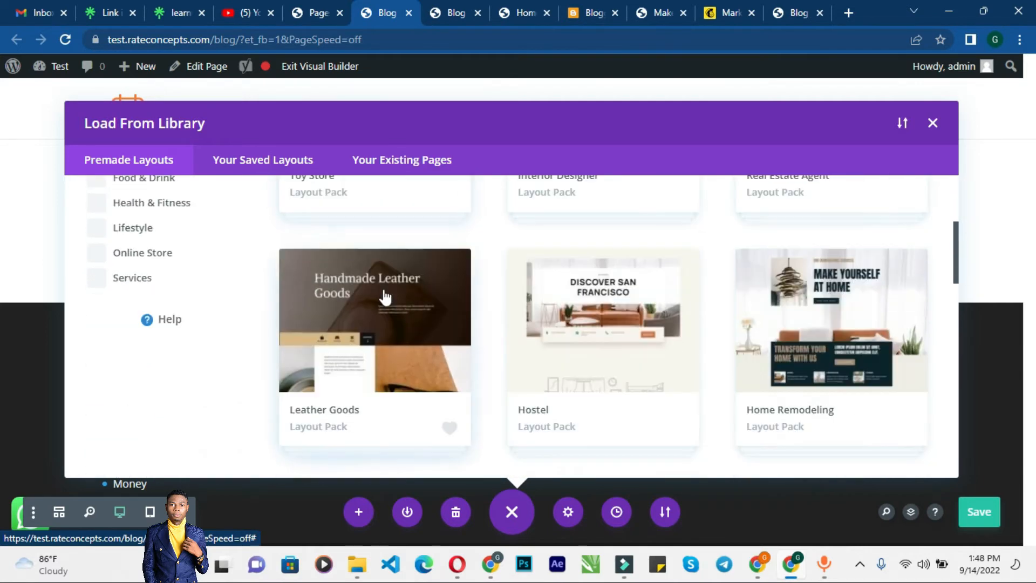
scroll(375, 299, "up", 5)
scroll(475, 291, "down", 8)
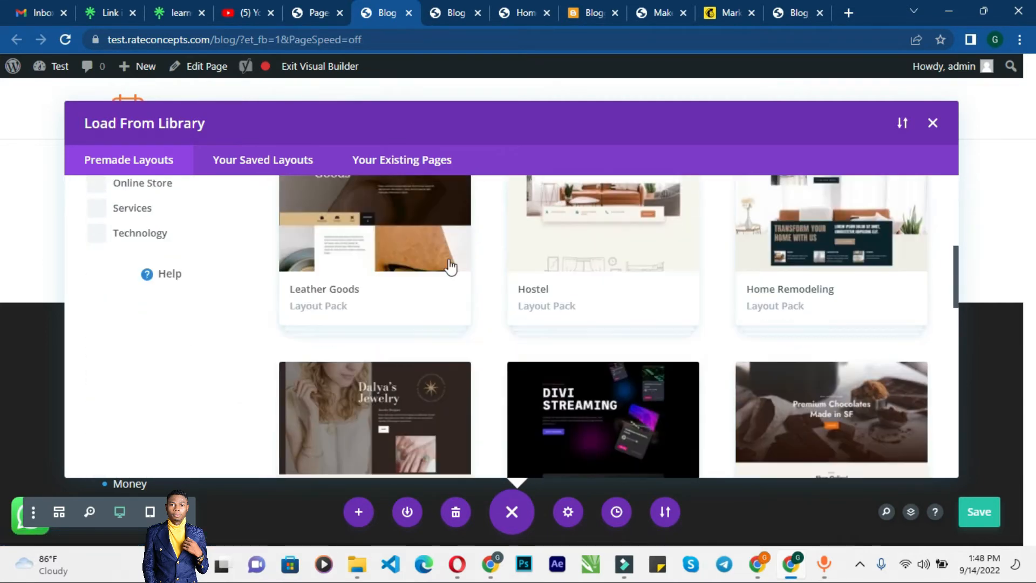
left_click(430, 14)
left_click(378, 14)
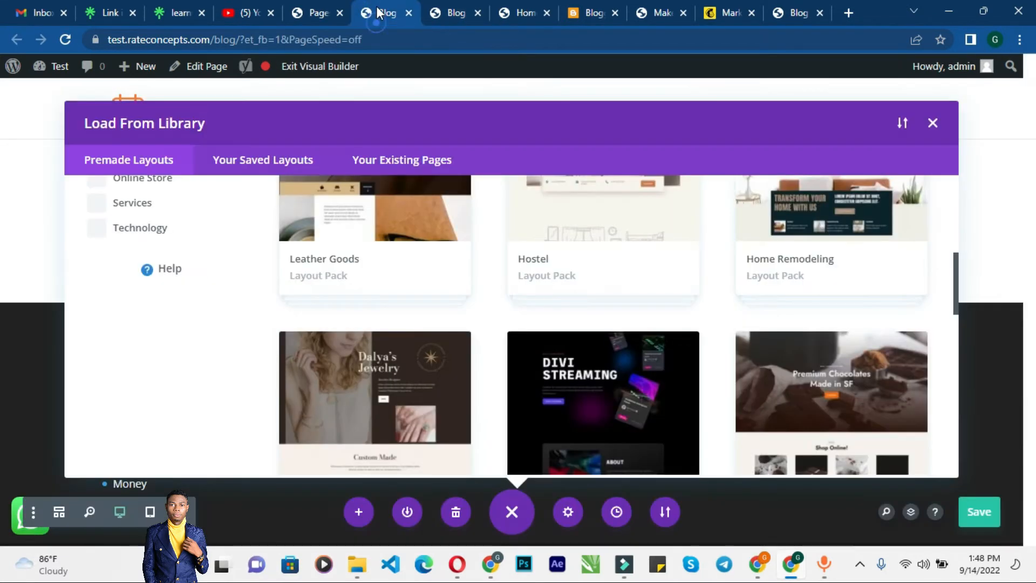
scroll(175, 316, "up", 3)
Step: Filter the premade layouts by the Technology category and open the Mobile App layout pack
left_click(141, 380)
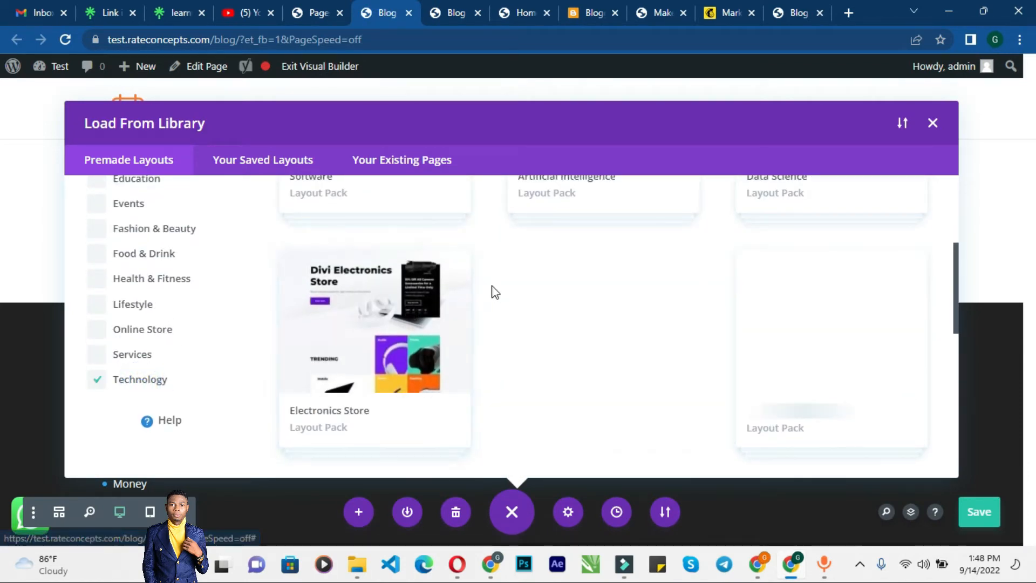
scroll(490, 295, "up", 4)
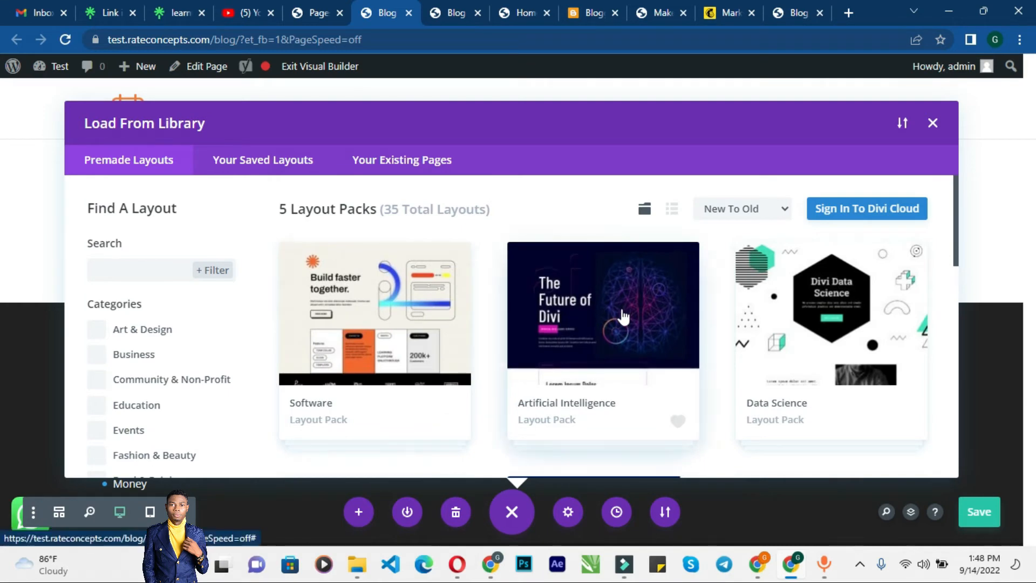
scroll(551, 328, "down", 5)
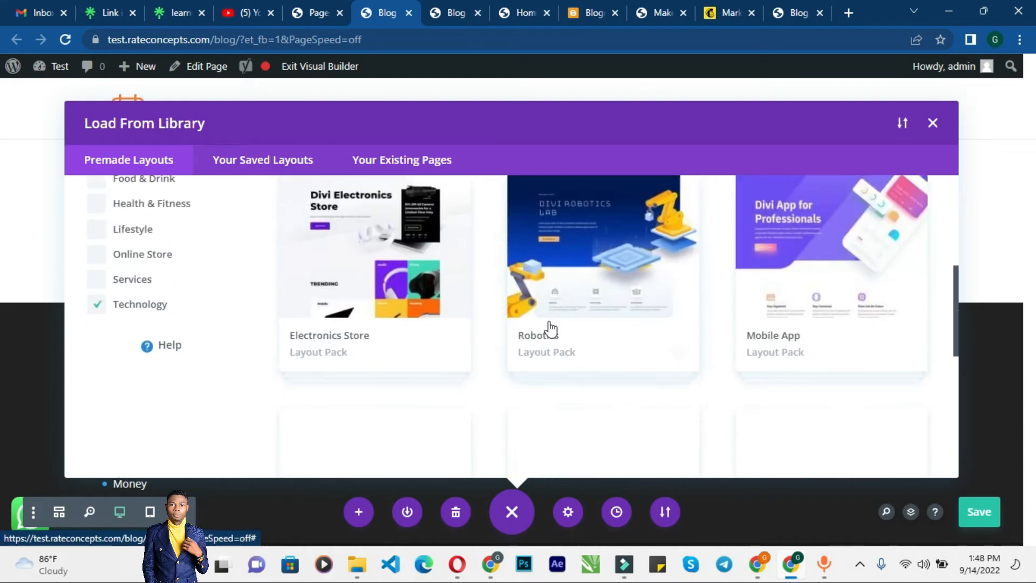
left_click(824, 302)
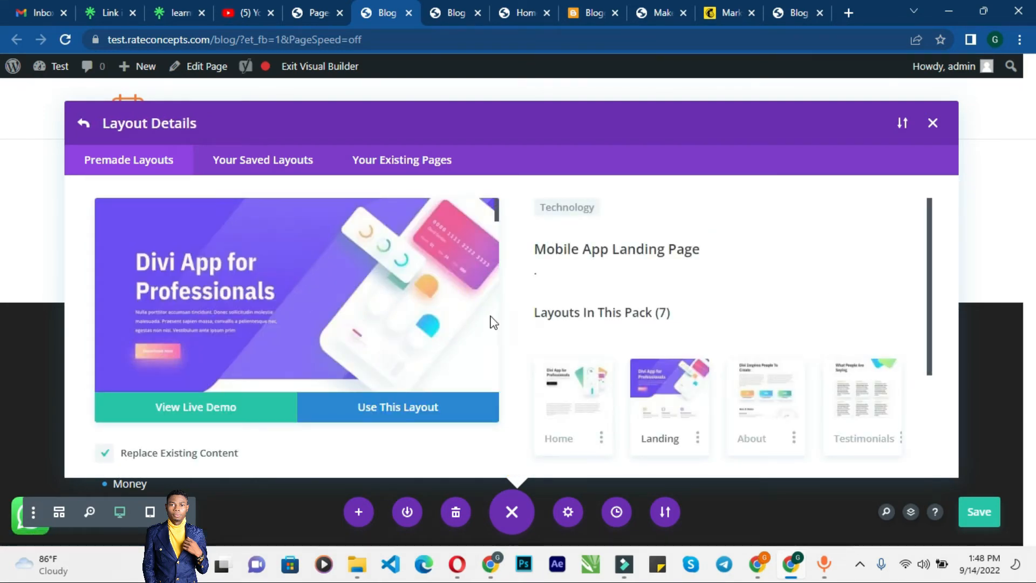
Step: Apply the Blog layout from the Mobile App pack to the Blog page
scroll(491, 313, "down", 6)
scroll(652, 305, "down", 2)
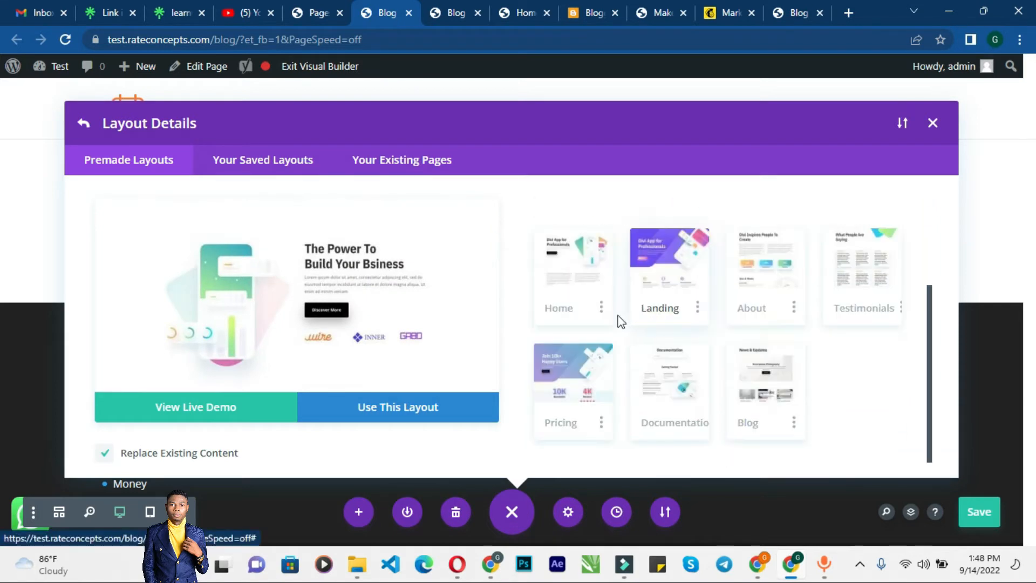
left_click(753, 380)
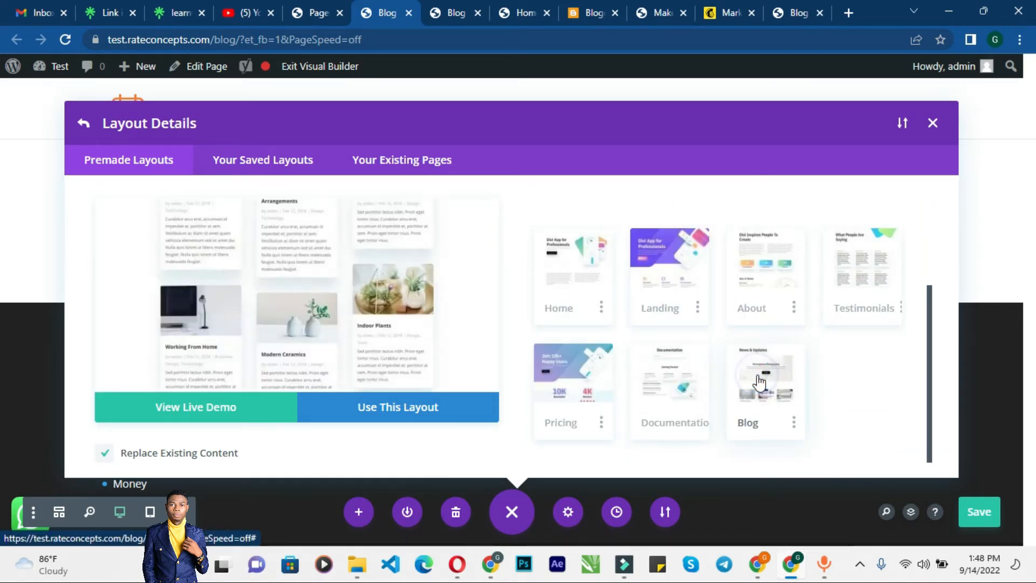
left_click(425, 421)
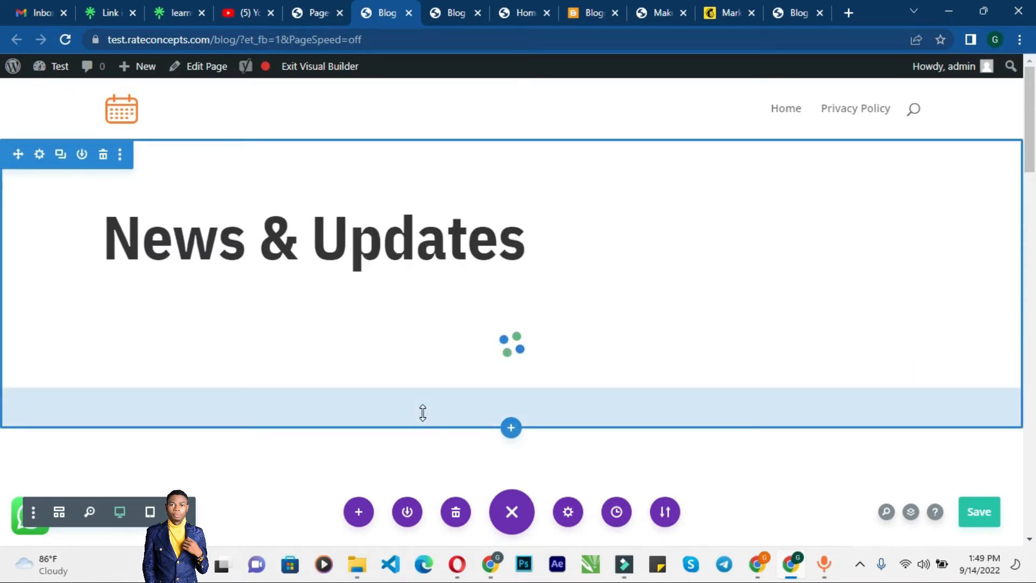
Step: Scroll through the applied Blog layout in the builder to review its sections
scroll(392, 360, "down", 5)
scroll(392, 361, "down", 15)
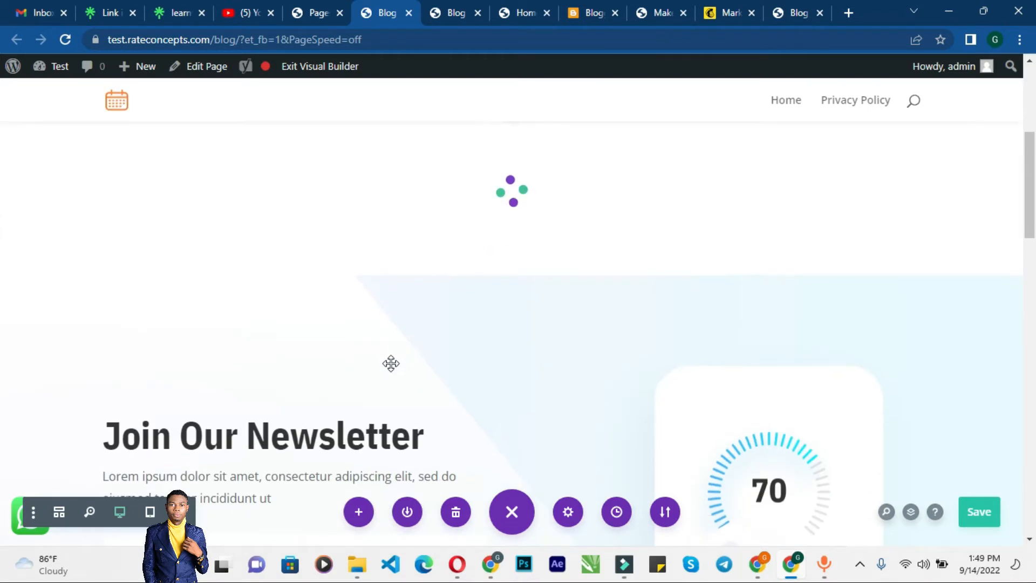
scroll(389, 365, "down", 10)
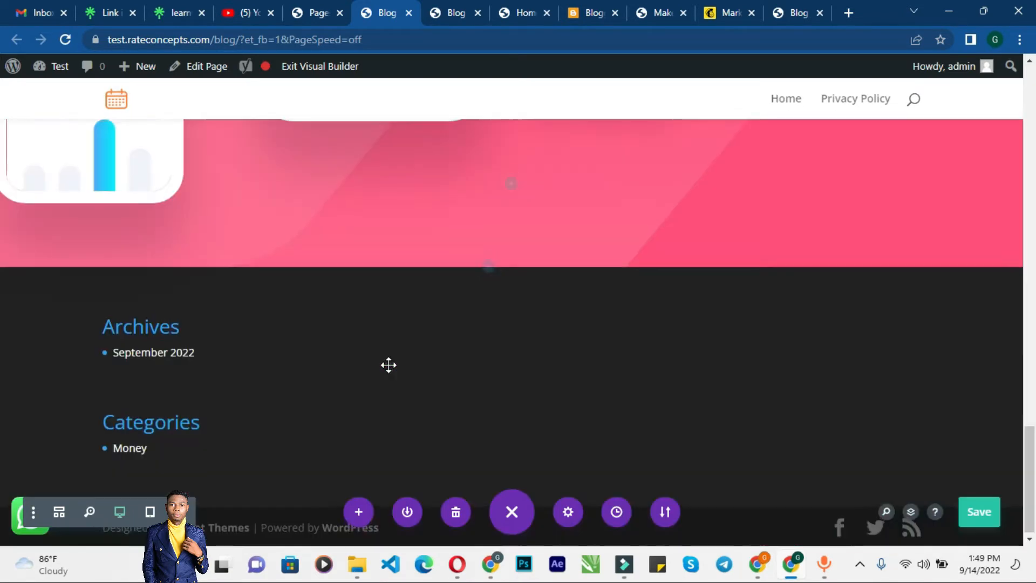
scroll(388, 366, "up", 15)
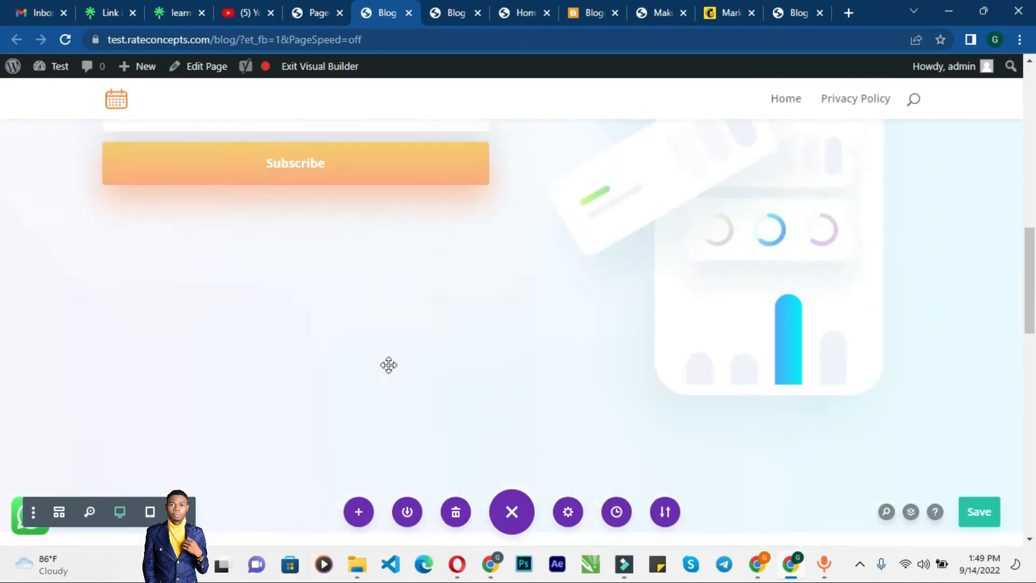
scroll(388, 365, "up", 5)
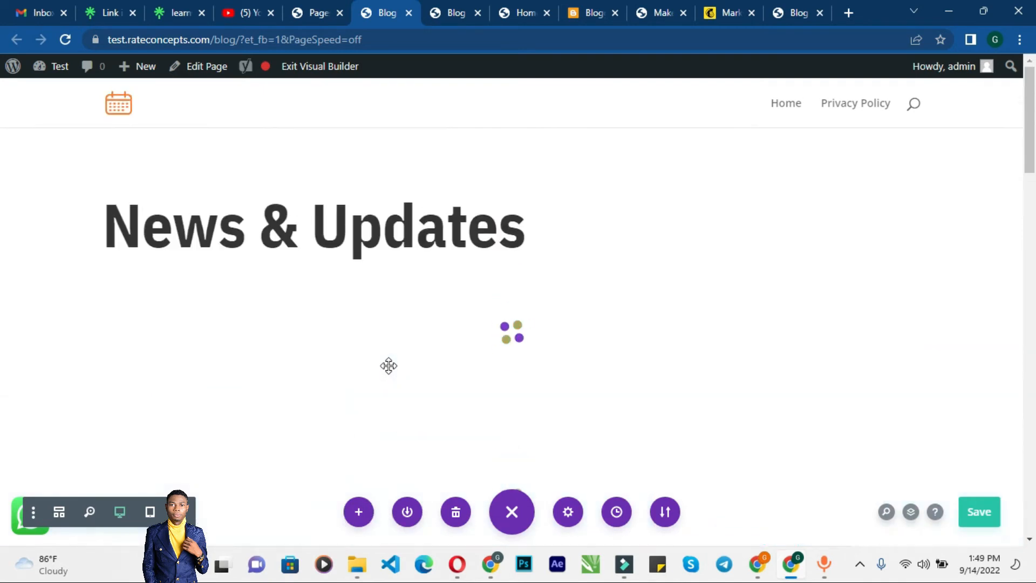
scroll(389, 366, "down", 5)
scroll(389, 365, "down", 3)
scroll(388, 365, "up", 3)
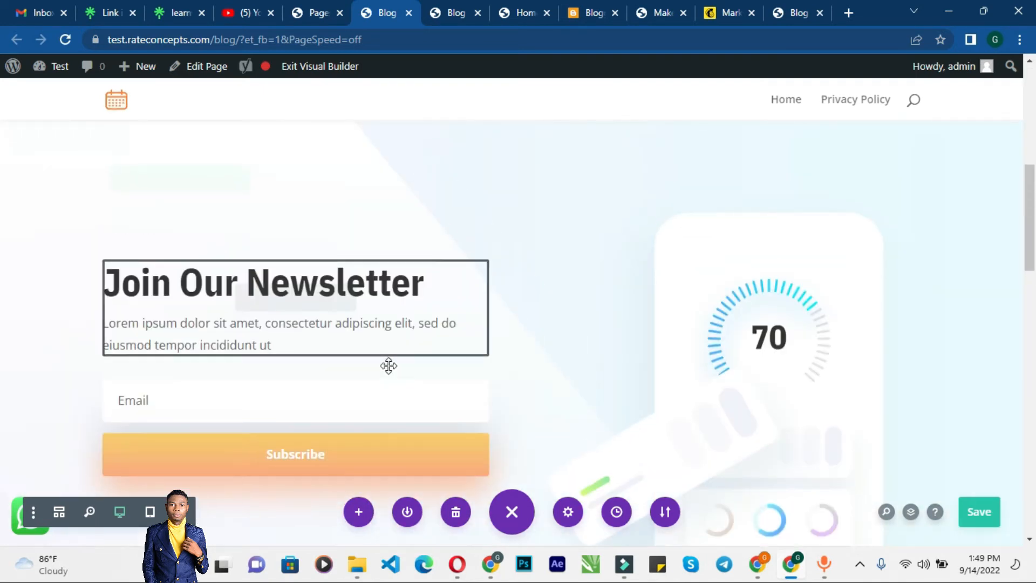
scroll(389, 365, "down", 1)
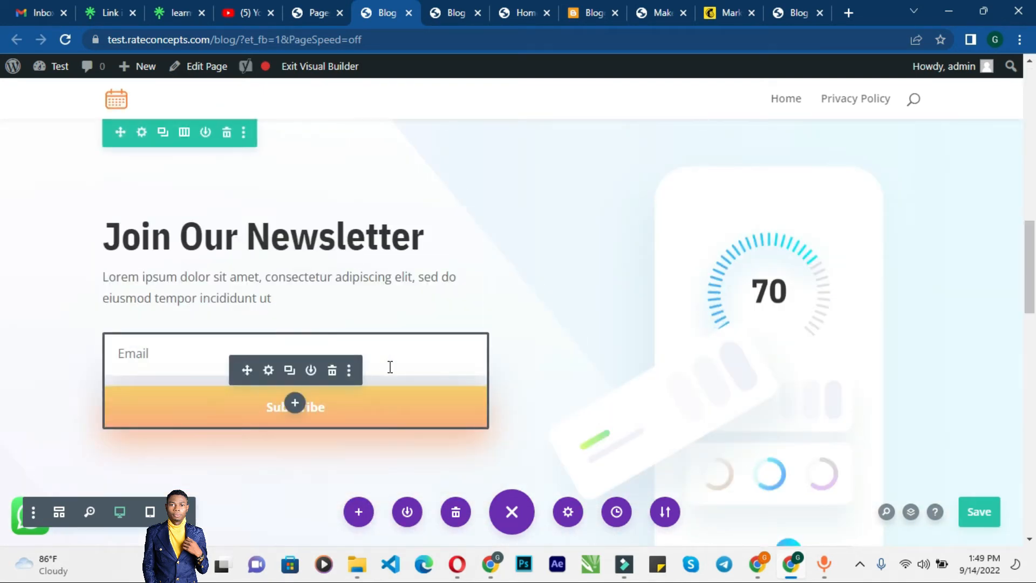
scroll(388, 365, "down", 4)
scroll(389, 365, "up", 7)
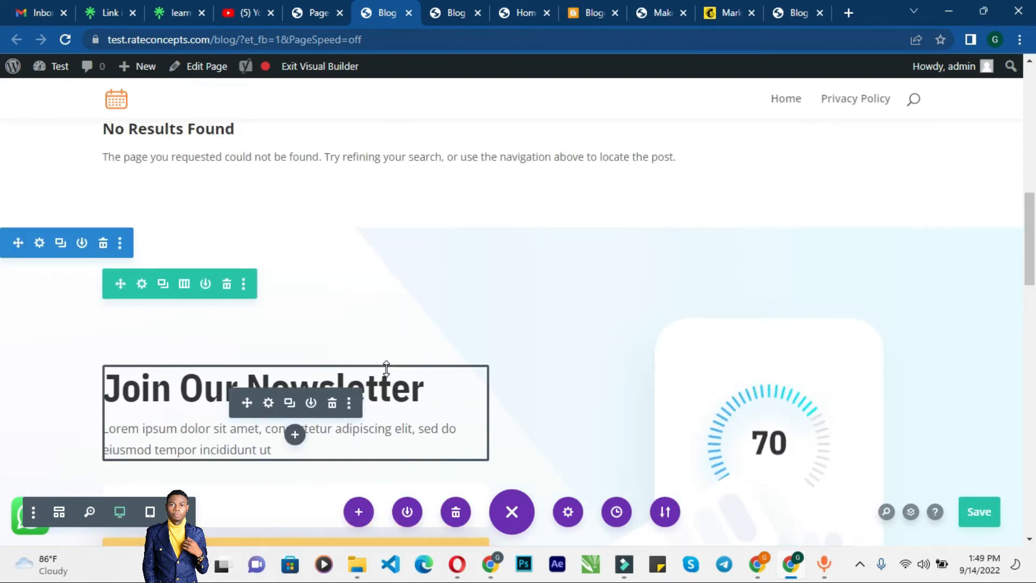
scroll(384, 369, "up", 8)
scroll(295, 354, "down", 6)
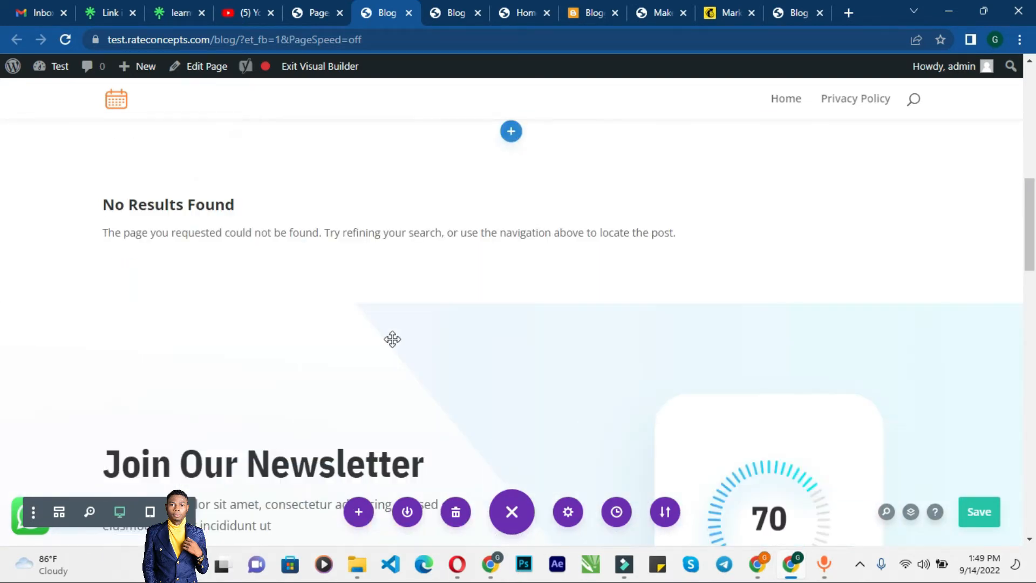
scroll(383, 345, "up", 9)
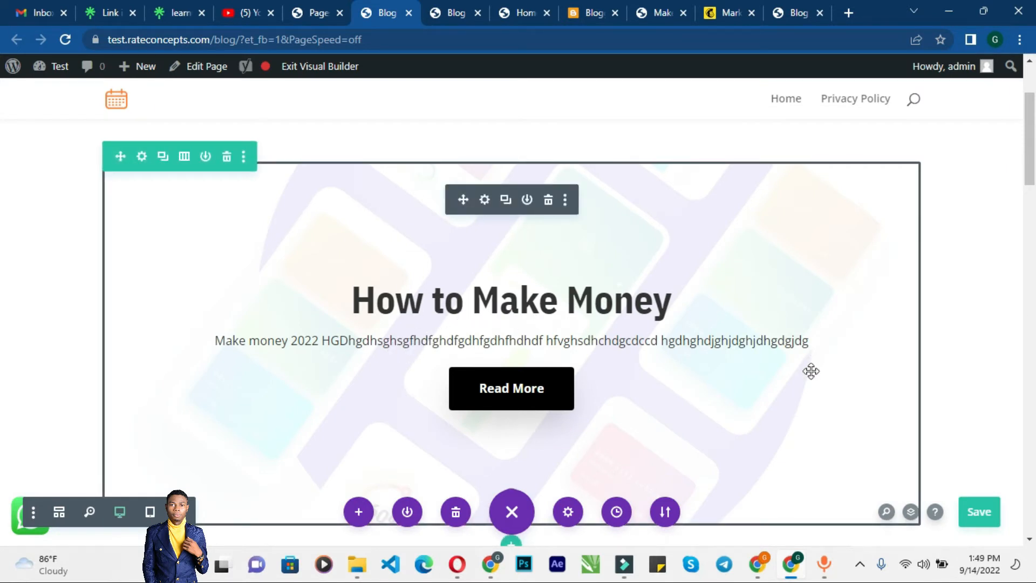
Step: Save the Blog page in the builder
left_click(976, 517)
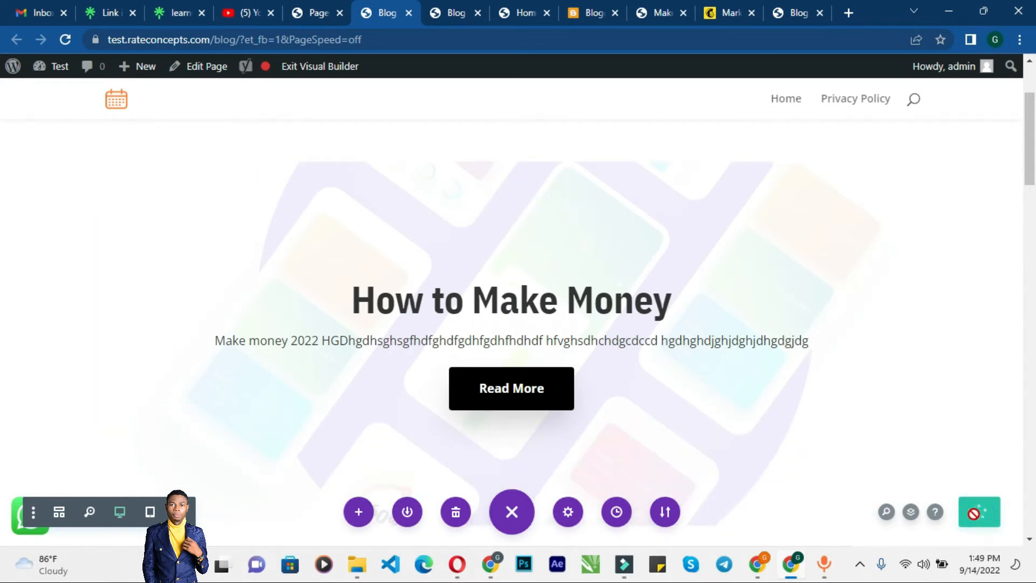
scroll(456, 255, "down", 5)
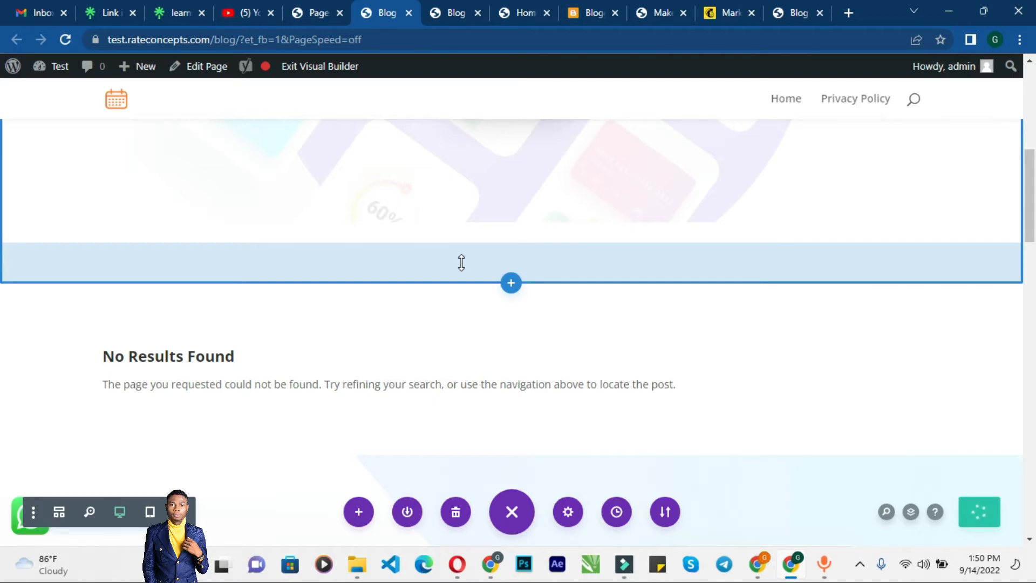
Step: Reload the live Blog page and review how the new layout looks
left_click(444, 13)
left_click(361, 40)
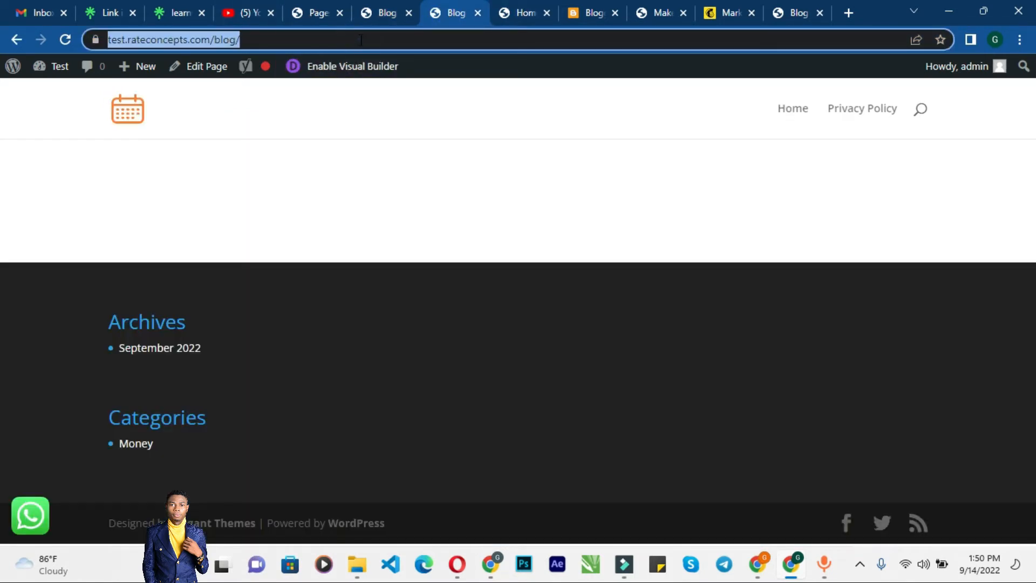
key("Return")
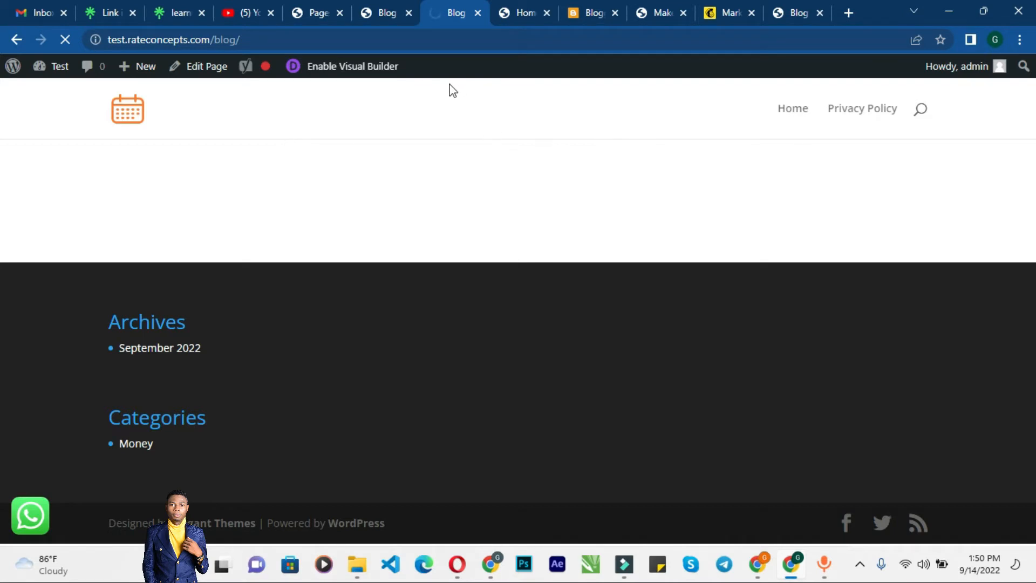
left_click(386, 10)
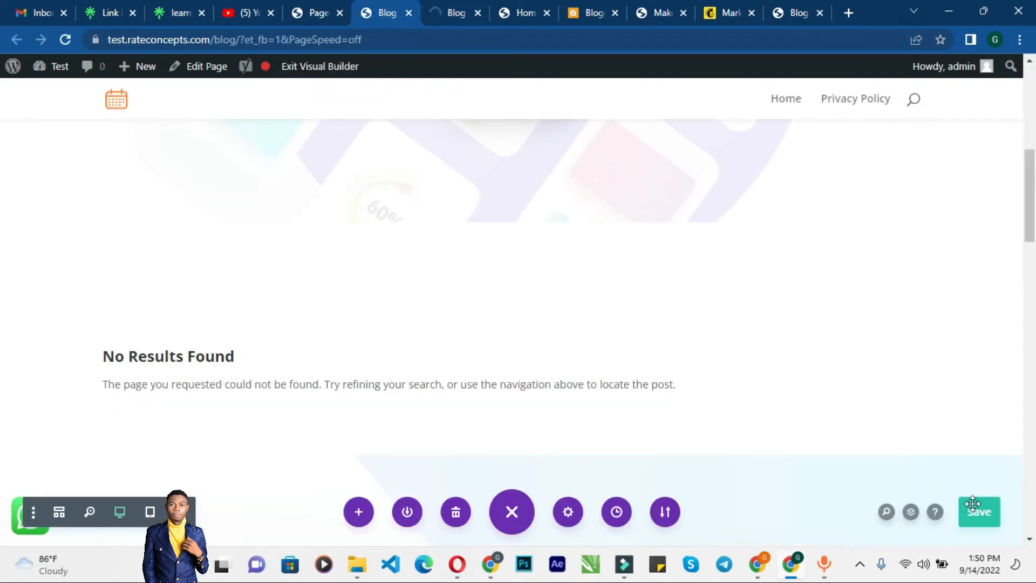
left_click(438, 6)
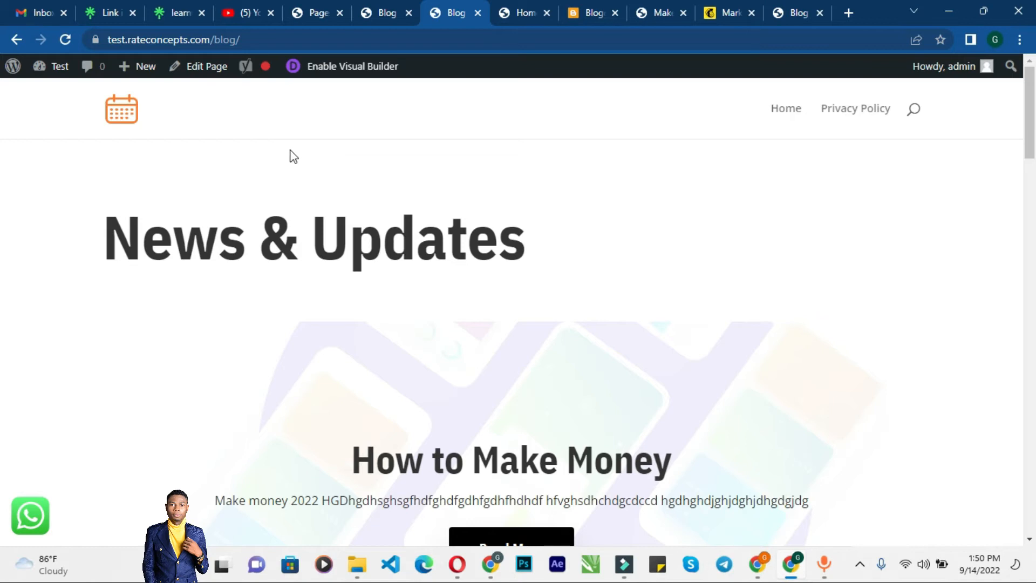
scroll(297, 189, "down", 6)
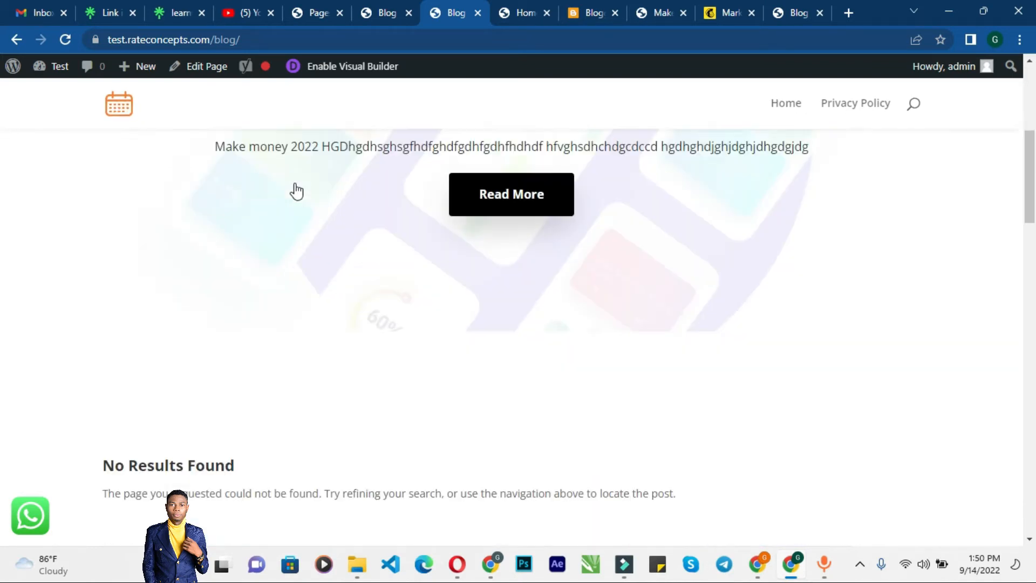
scroll(315, 166, "up", 2)
scroll(324, 167, "up", 5)
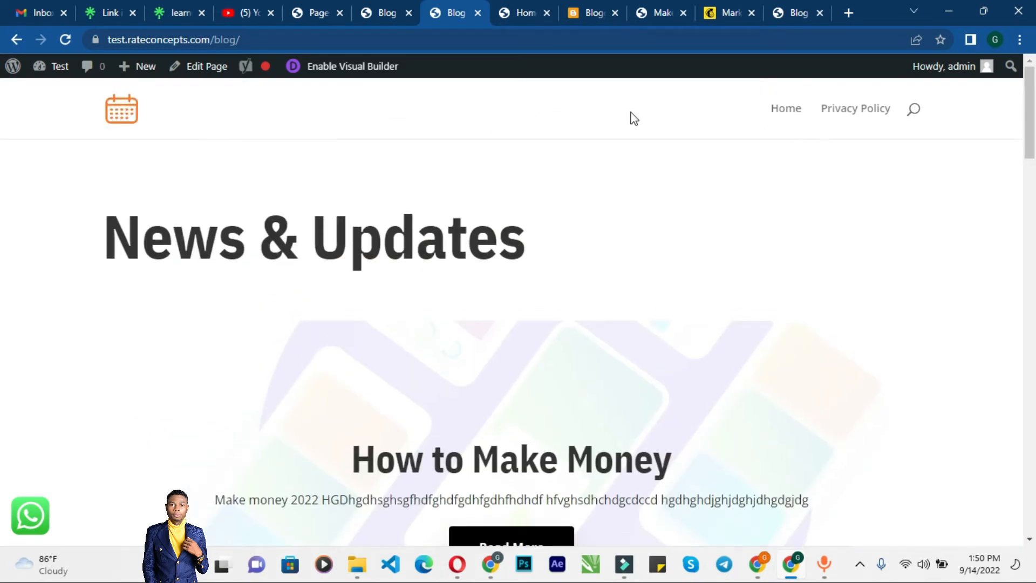
Step: Add the Blog page to the navigation menu from the Menus screen
left_click(372, 6)
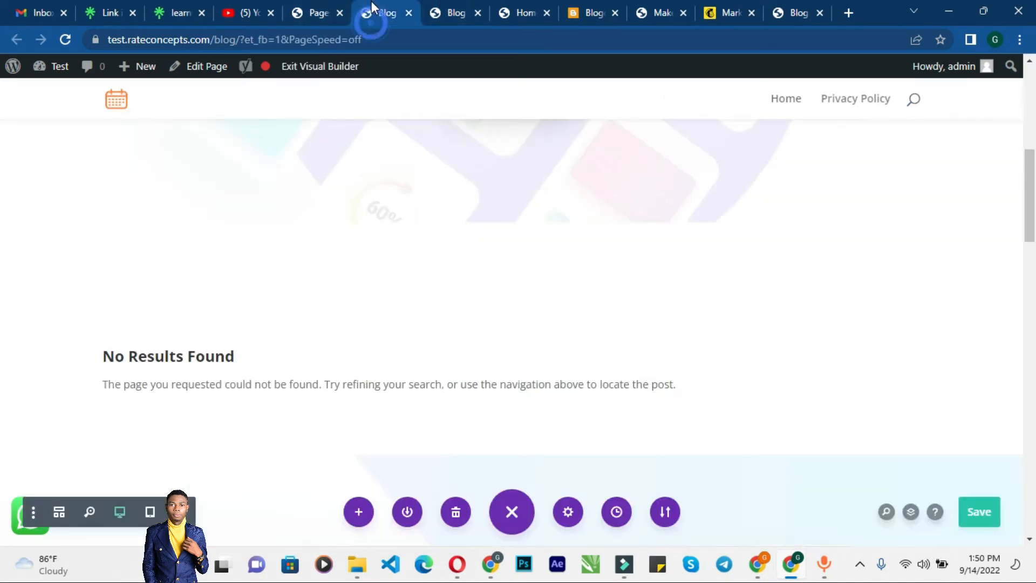
left_click(320, 14)
scroll(346, 254, "down", 2)
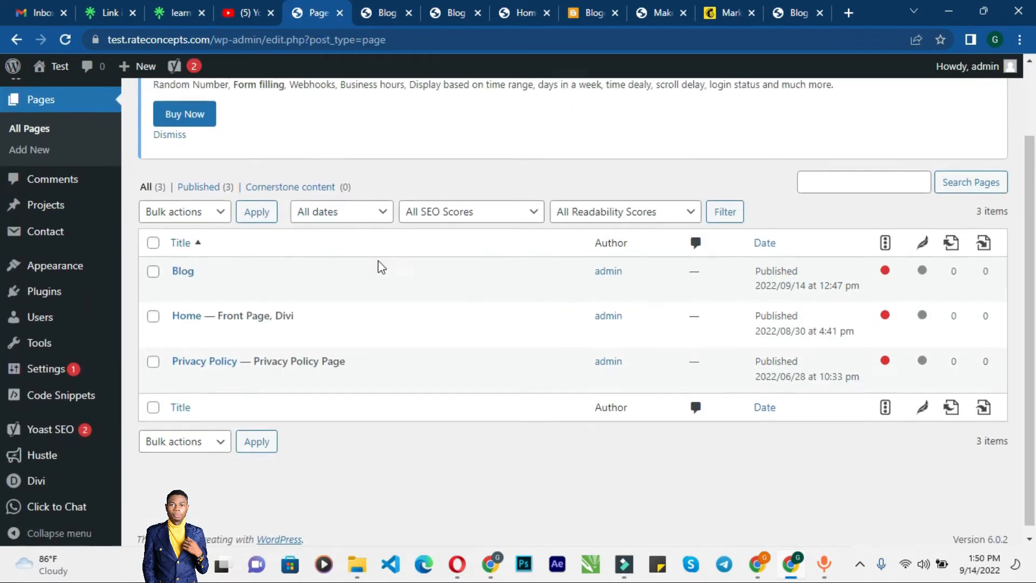
mouse_move(82, 265)
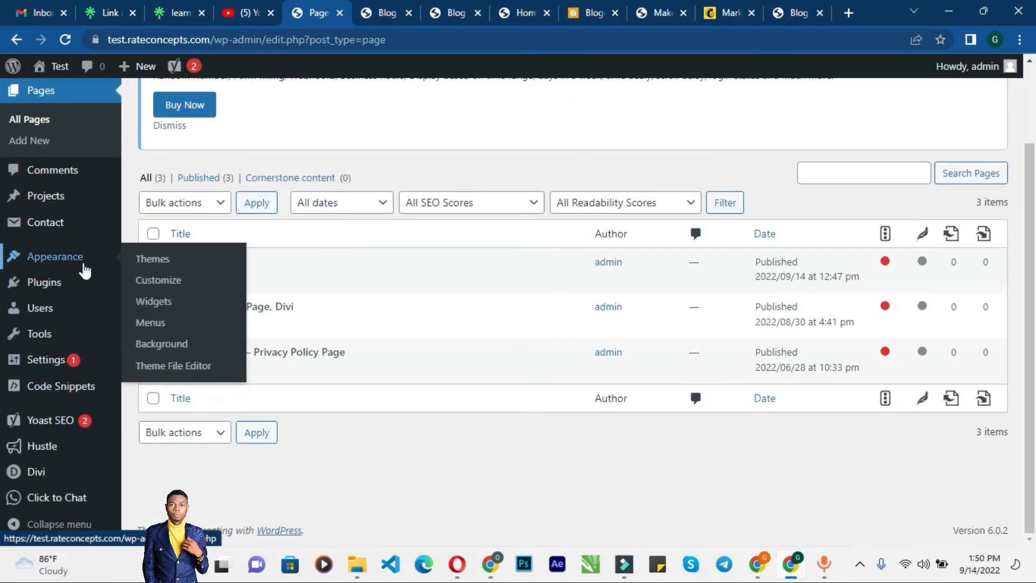
left_click(158, 323)
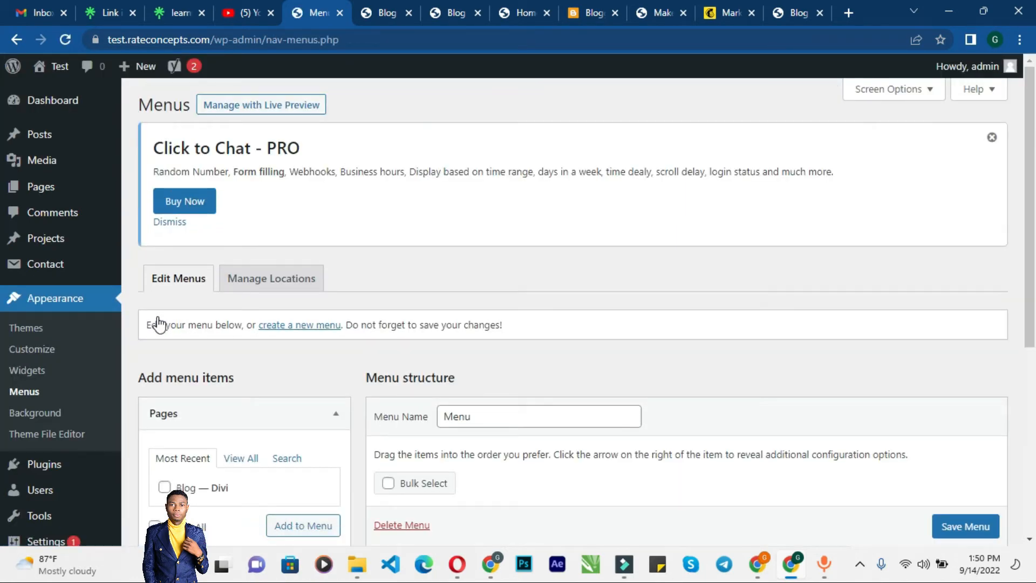
scroll(213, 351, "down", 1)
left_click(178, 412)
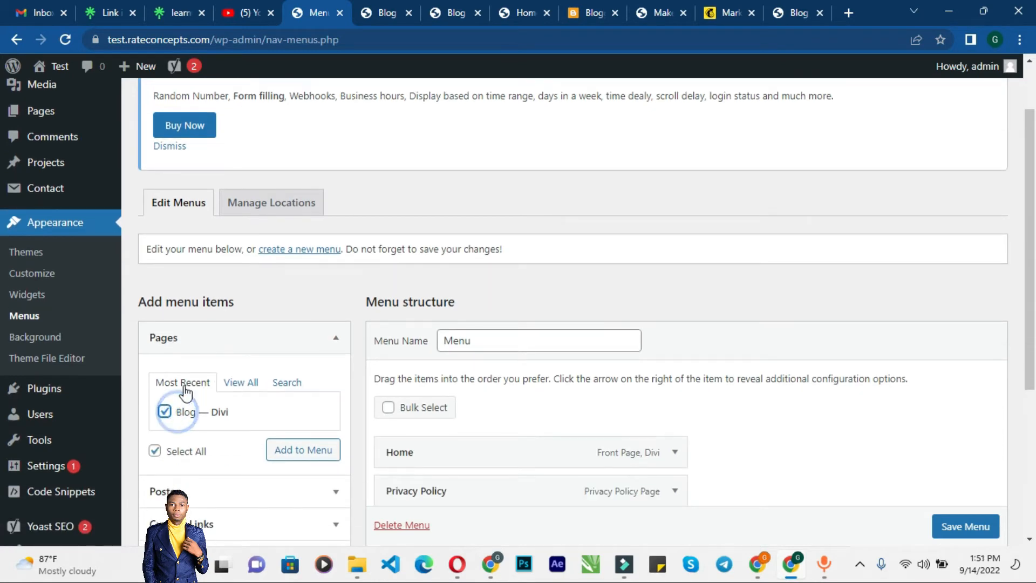
left_click(305, 452)
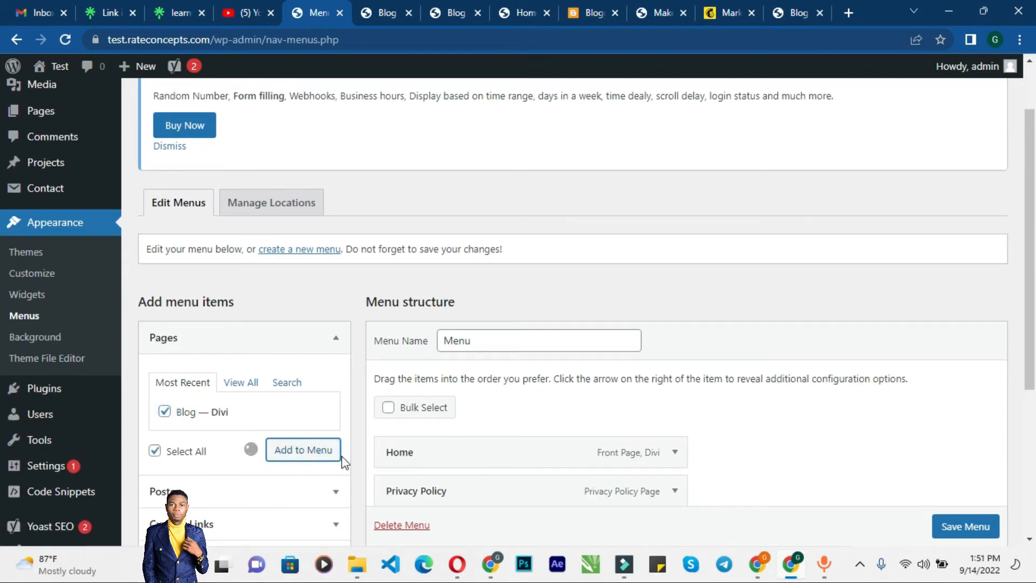
Step: Move Blog between Home and Privacy Policy in the menu structure and save the menu
scroll(586, 393, "down", 4)
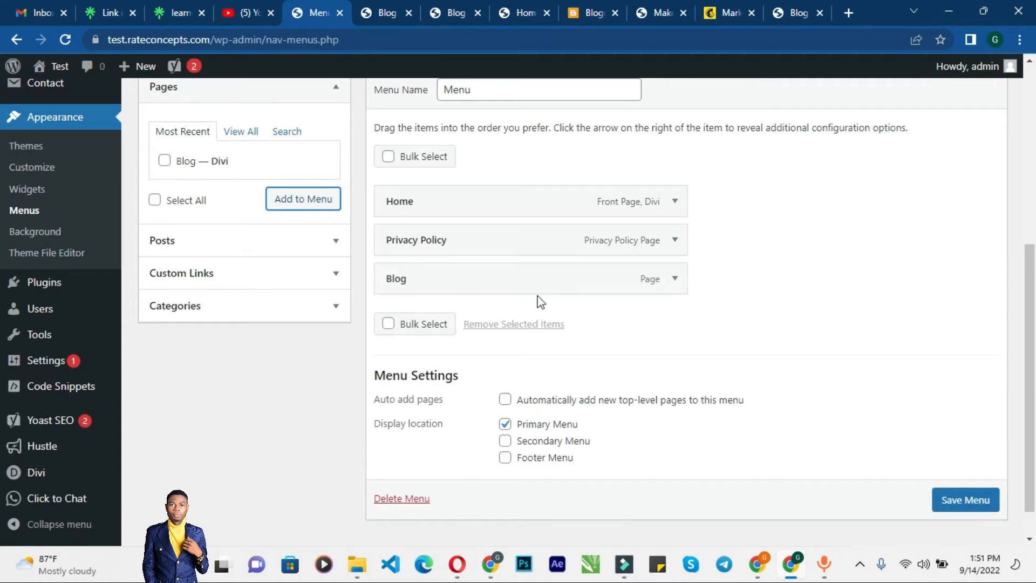
left_click_drag(481, 287, 484, 247)
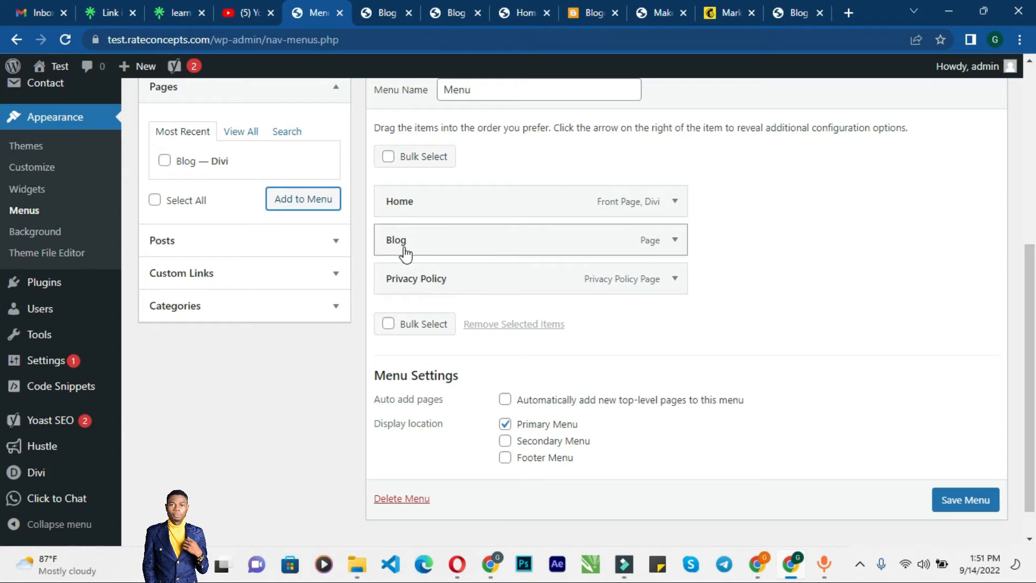
left_click(954, 502)
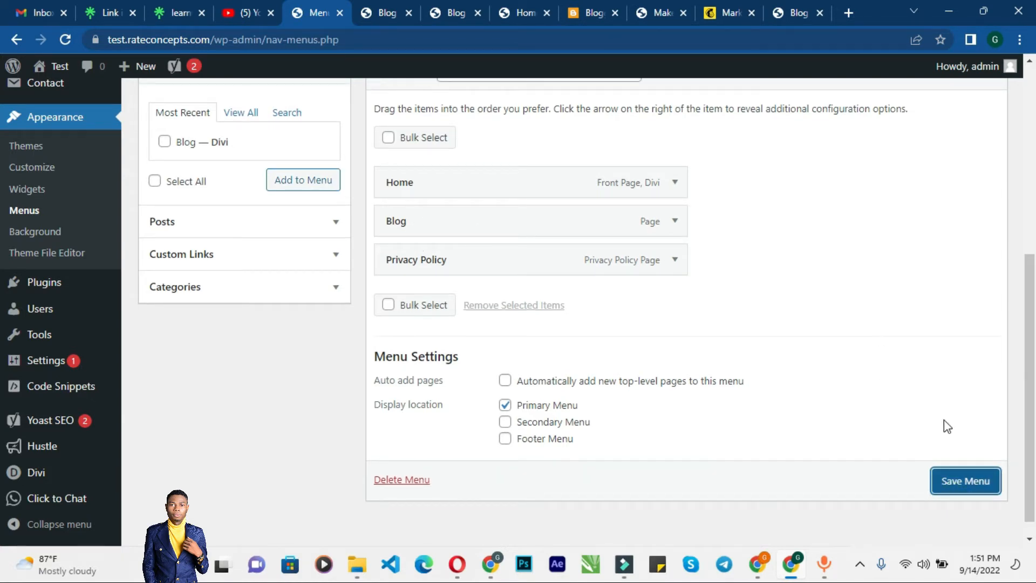
left_click(957, 484)
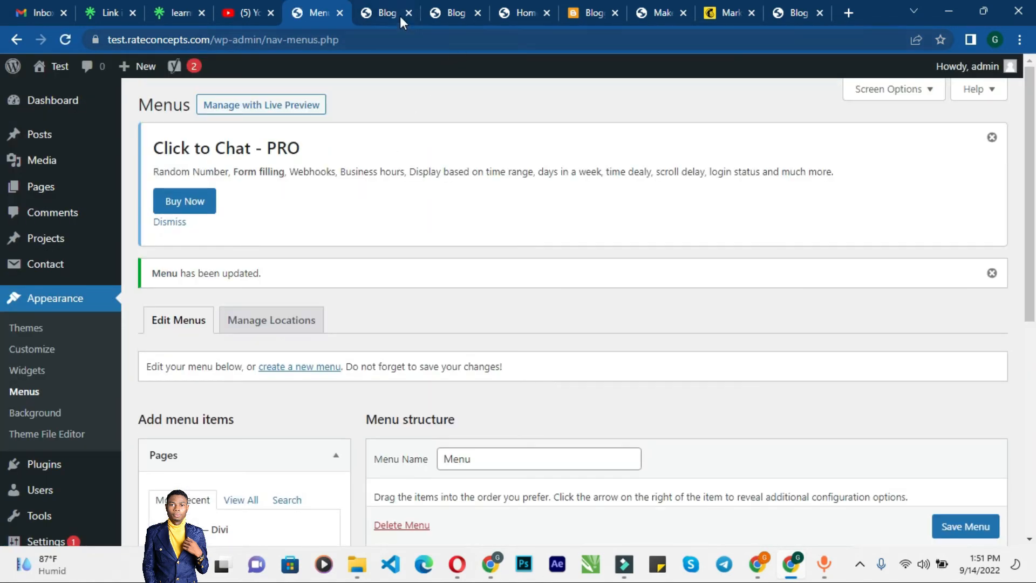
Step: Check the live site's navigation by going to the home page and opening Blog from the menu
left_click(435, 15)
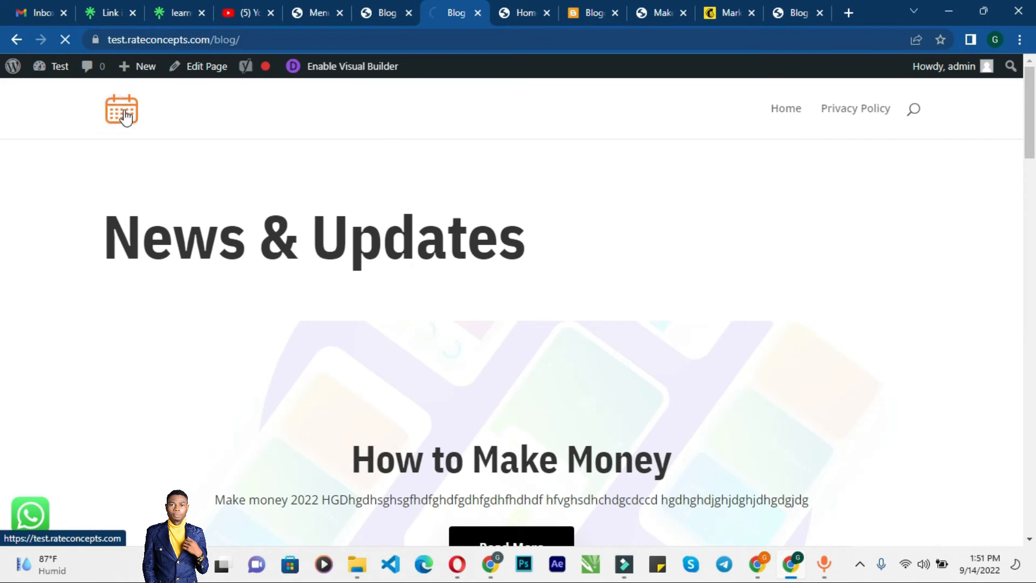
left_click(137, 130)
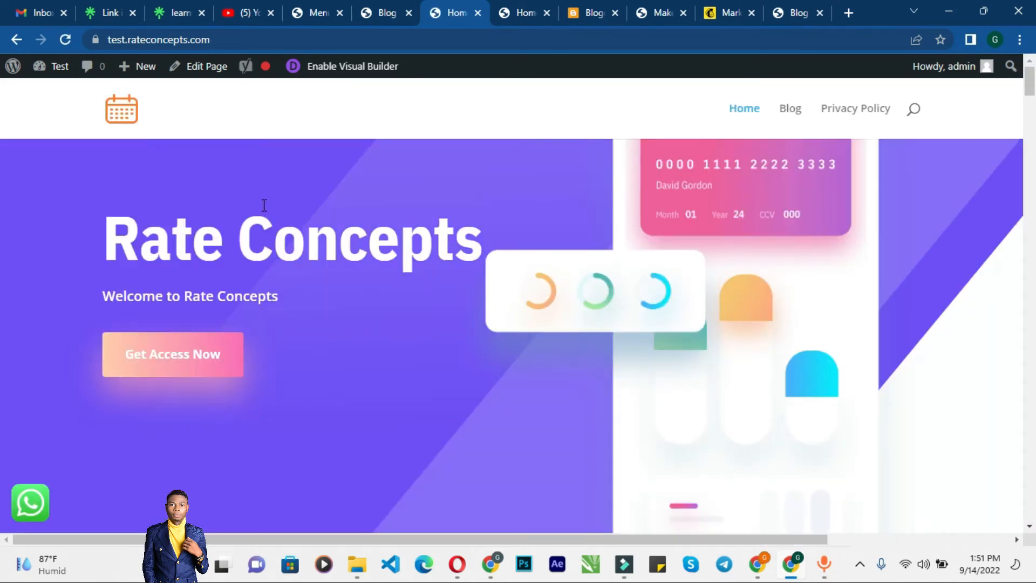
left_click(791, 114)
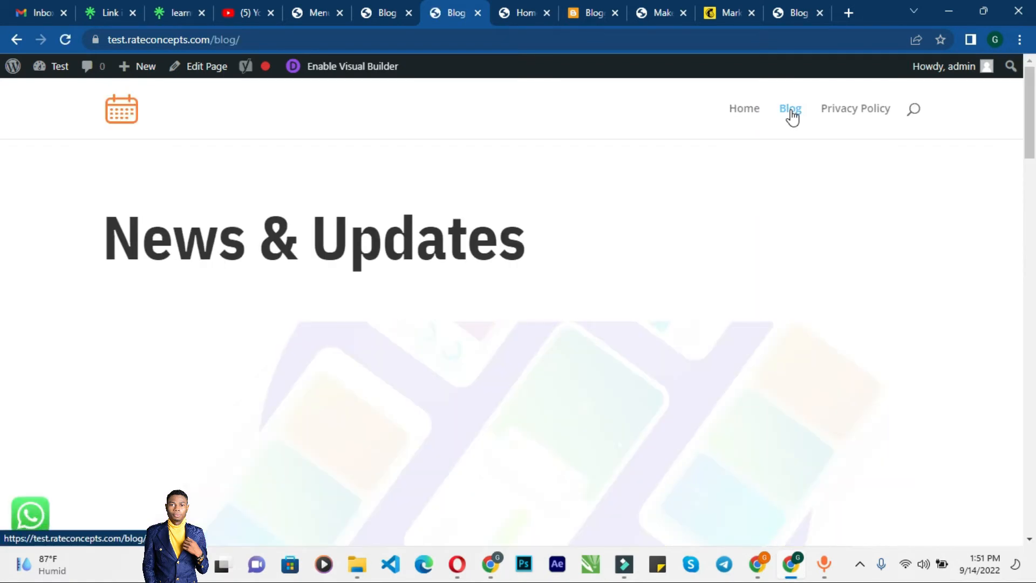
scroll(583, 405, "down", 5)
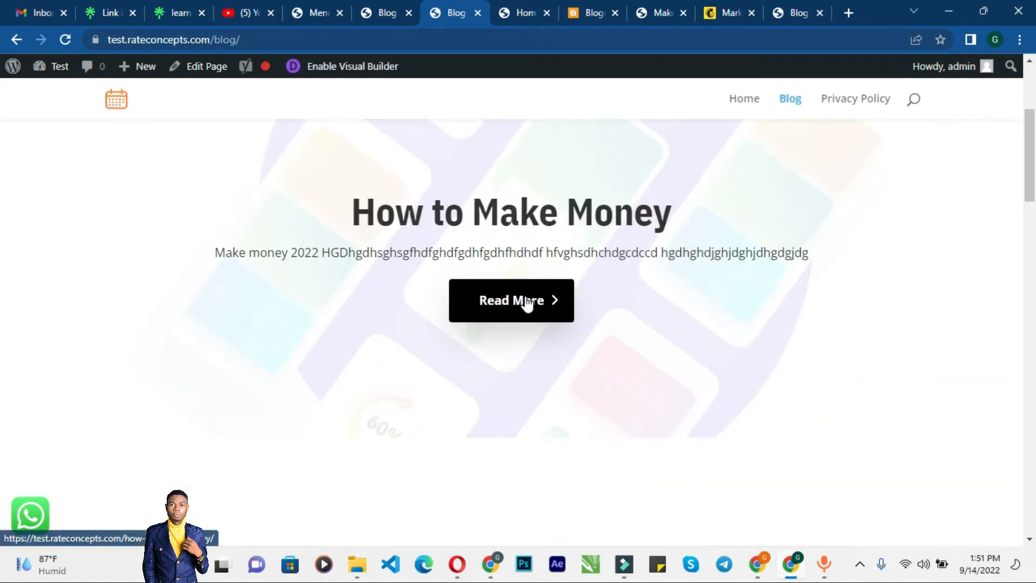
scroll(472, 310, "down", 4)
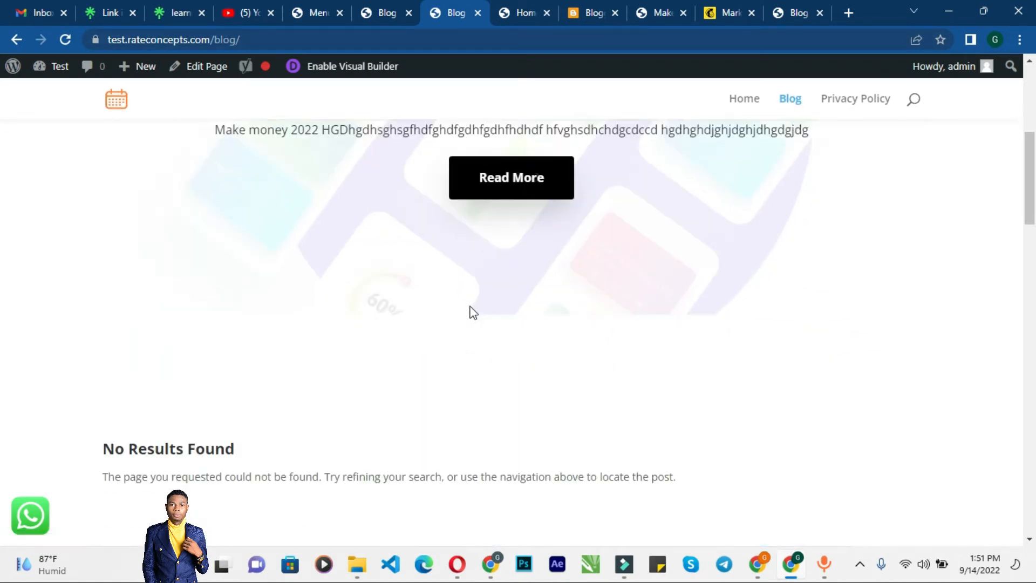
Step: Scroll through the live Blog page to examine the empty 'No Results Found' area below the post
scroll(471, 312, "up", 3)
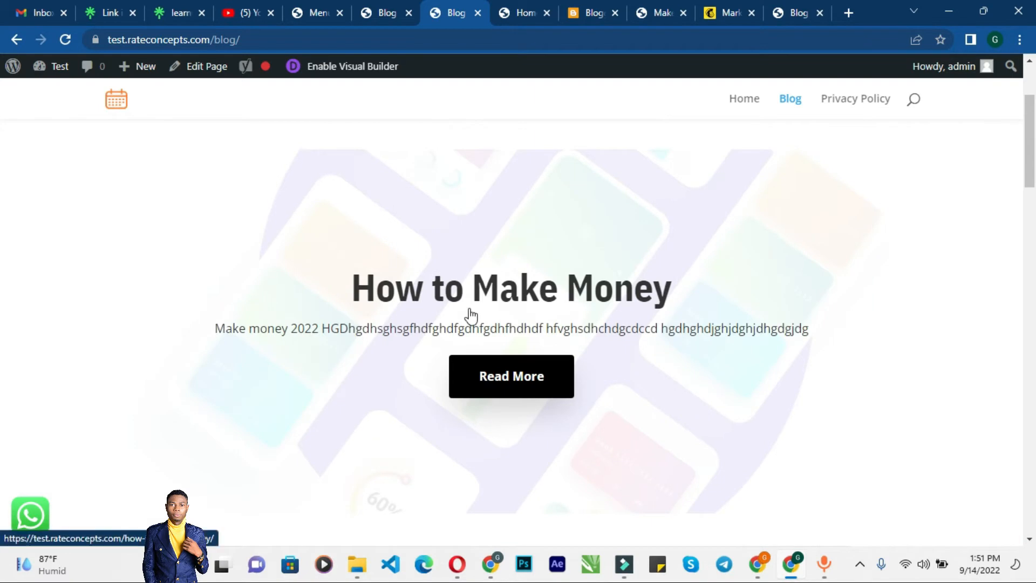
scroll(469, 313, "down", 4)
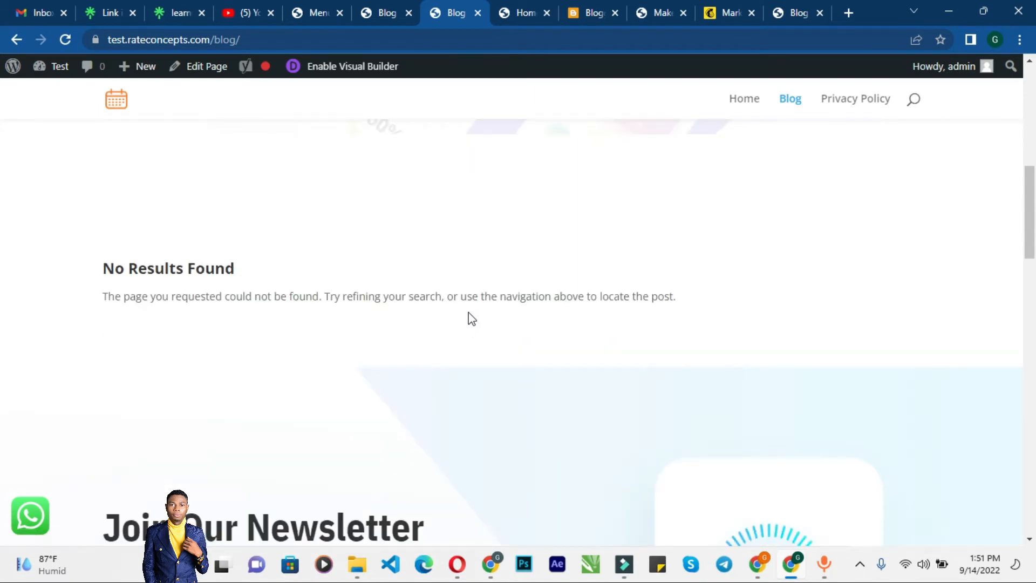
scroll(410, 349, "down", 5)
scroll(410, 346, "up", 5)
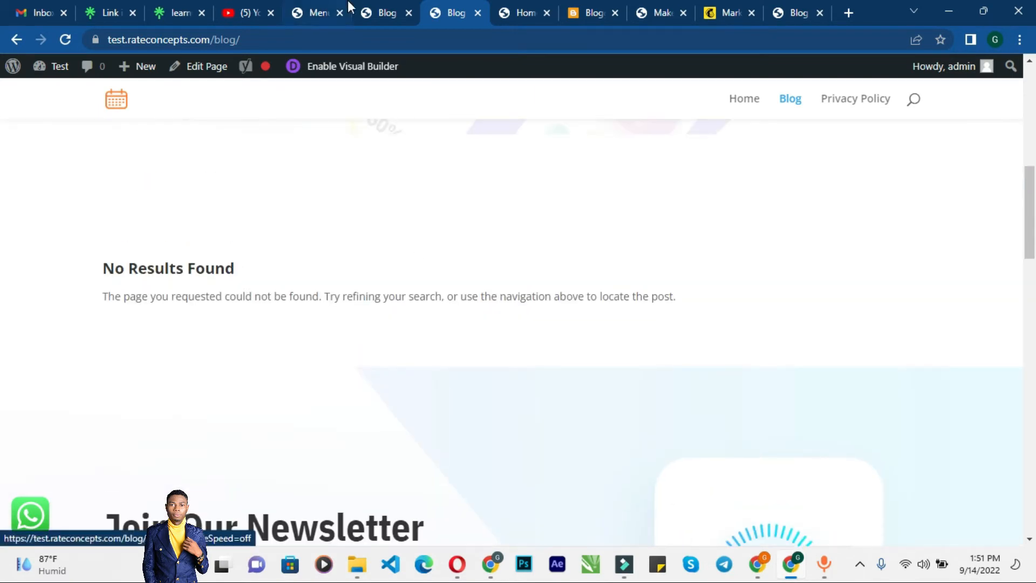
Step: In the Visual Builder, delete the 'No Results Found' module together with its row and section, then save the page
left_click(368, 8)
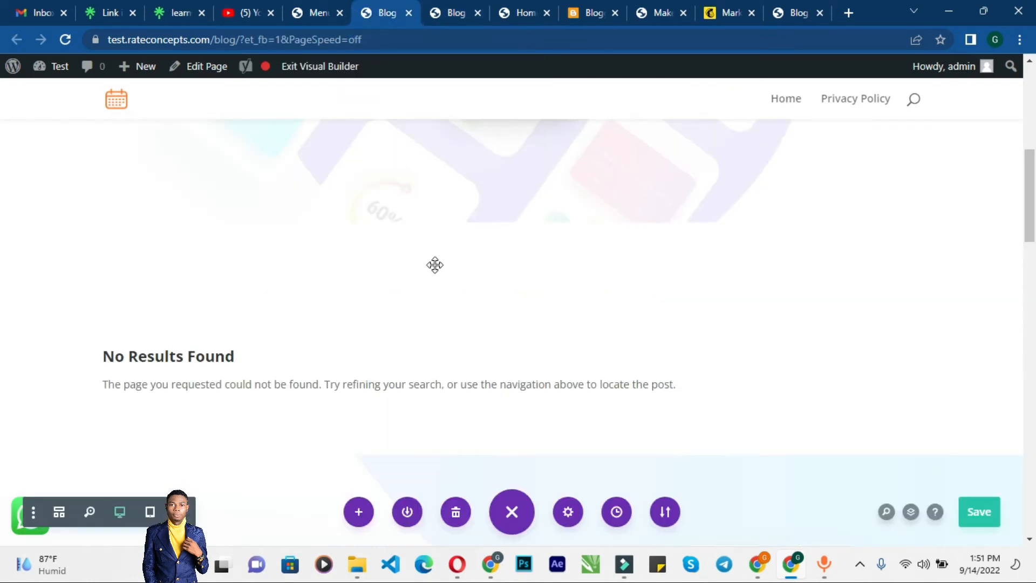
left_click(312, 13)
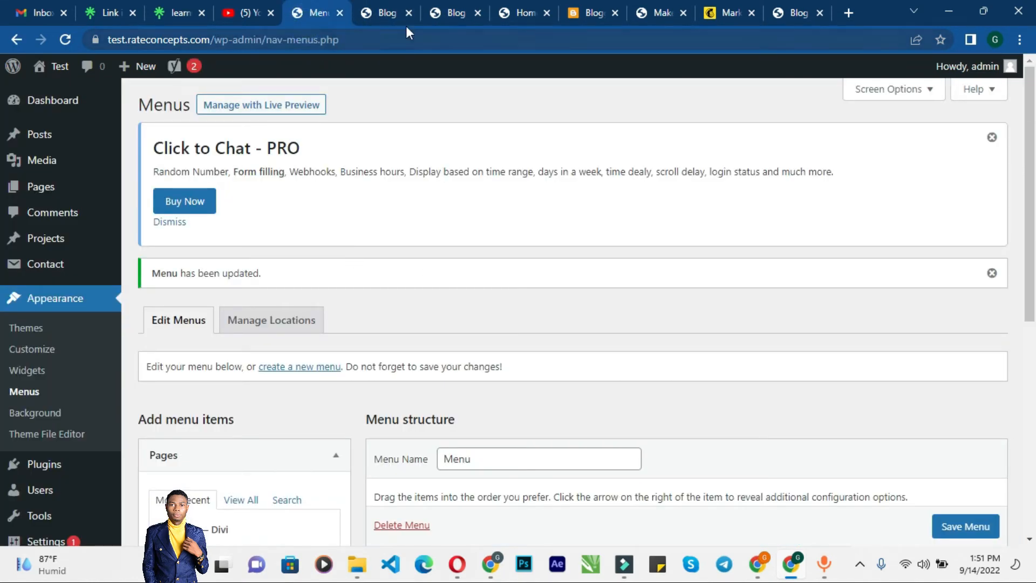
left_click(385, 13)
scroll(410, 291, "down", 3)
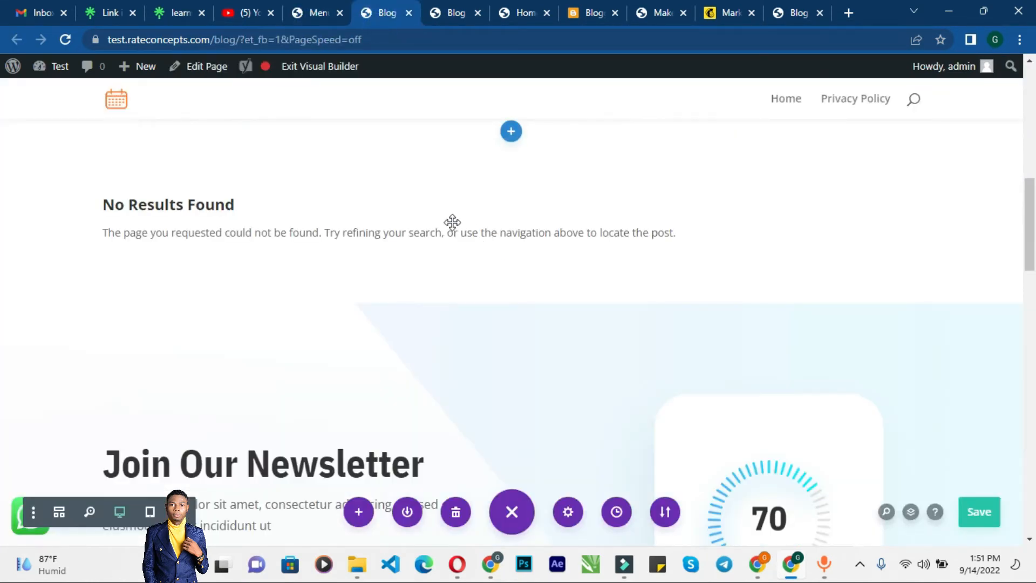
mouse_move(430, 224)
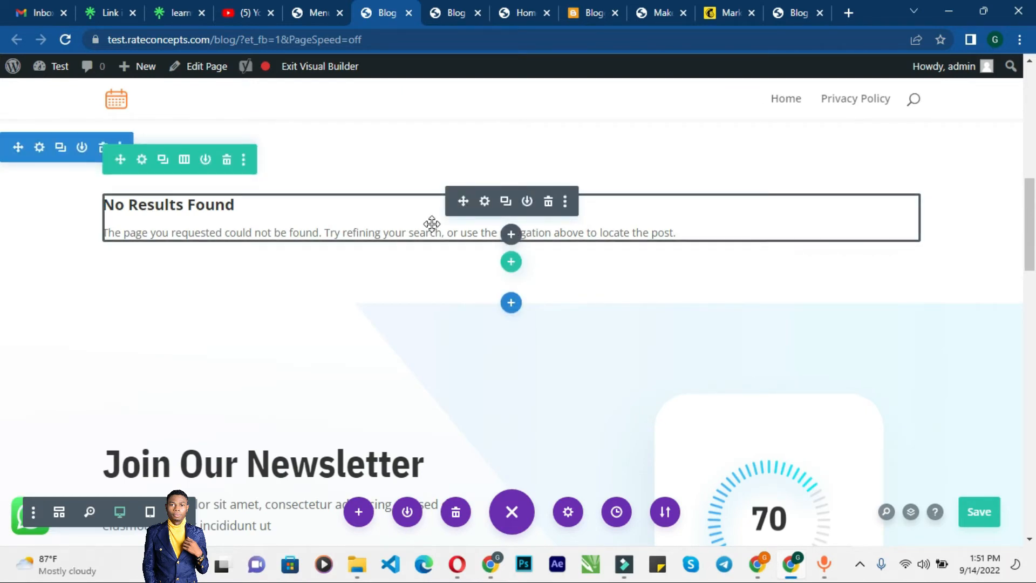
left_click(547, 202)
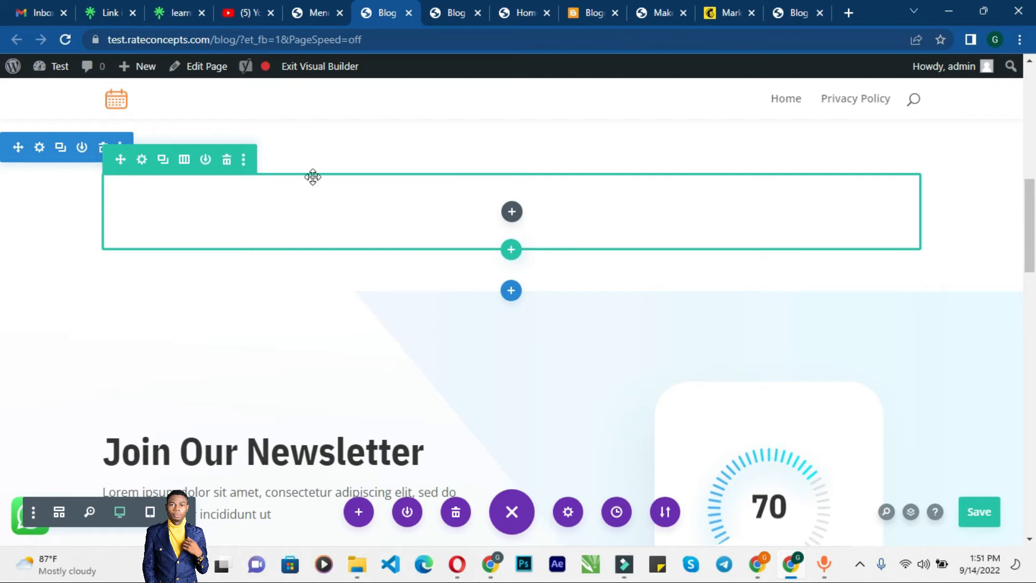
left_click(227, 162)
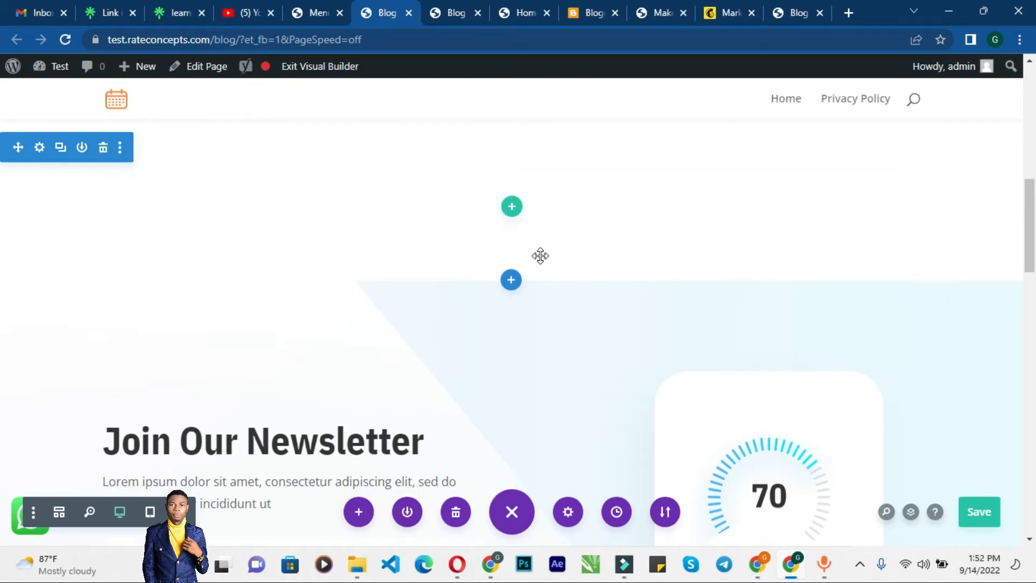
scroll(571, 276, "up", 3)
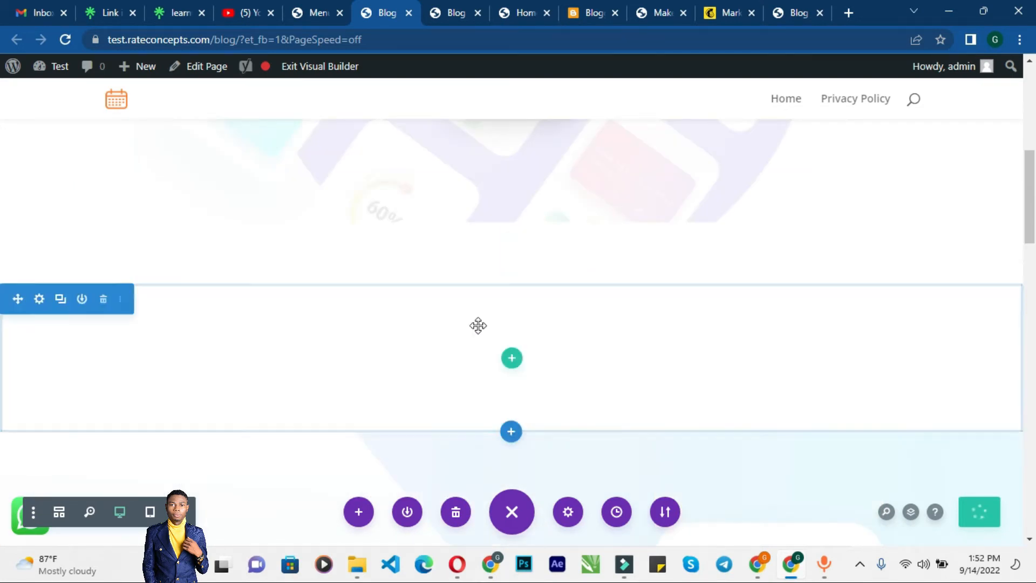
key("ctrl+s")
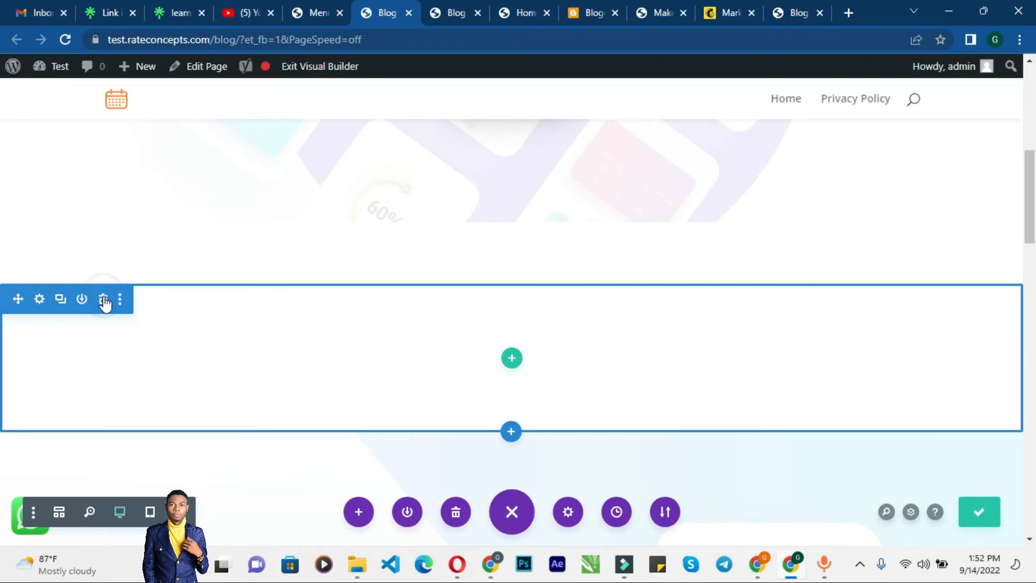
left_click(103, 300)
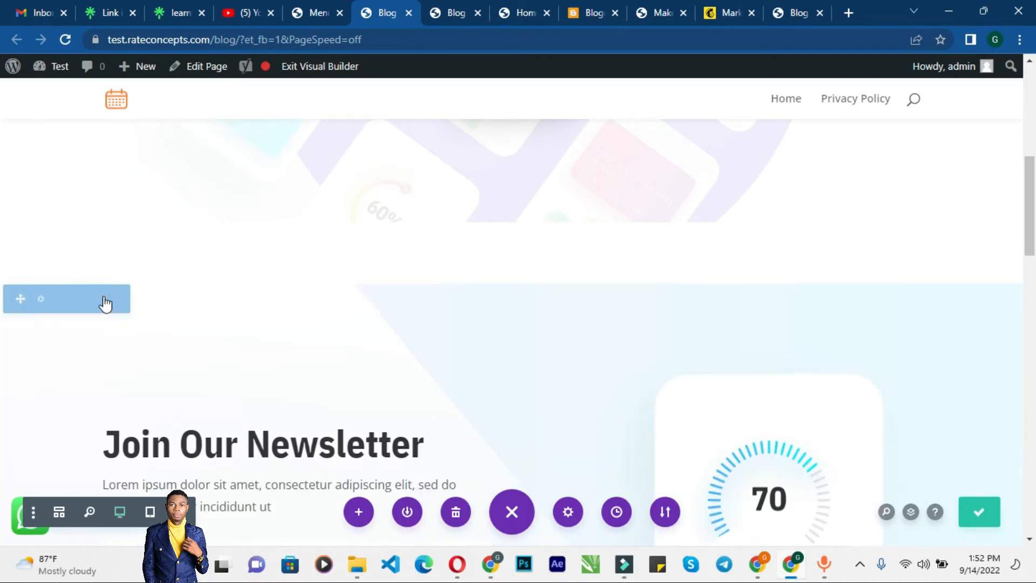
left_click(986, 517)
Step: Scroll through the edited layout and reload the live Blog page to review the result
scroll(519, 313, "up", 4)
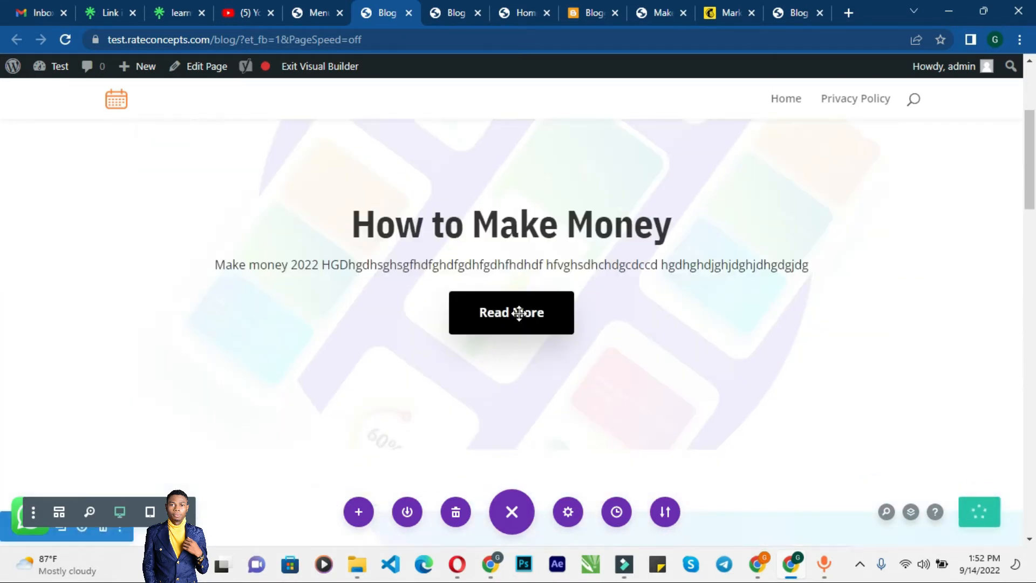
scroll(518, 313, "down", 12)
scroll(397, 324, "up", 5)
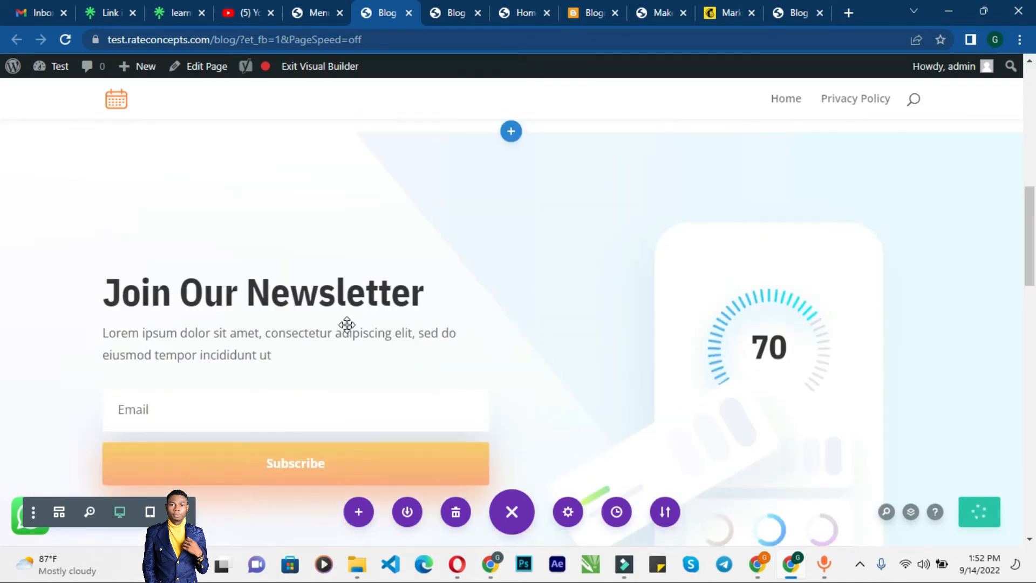
scroll(342, 336, "down", 3)
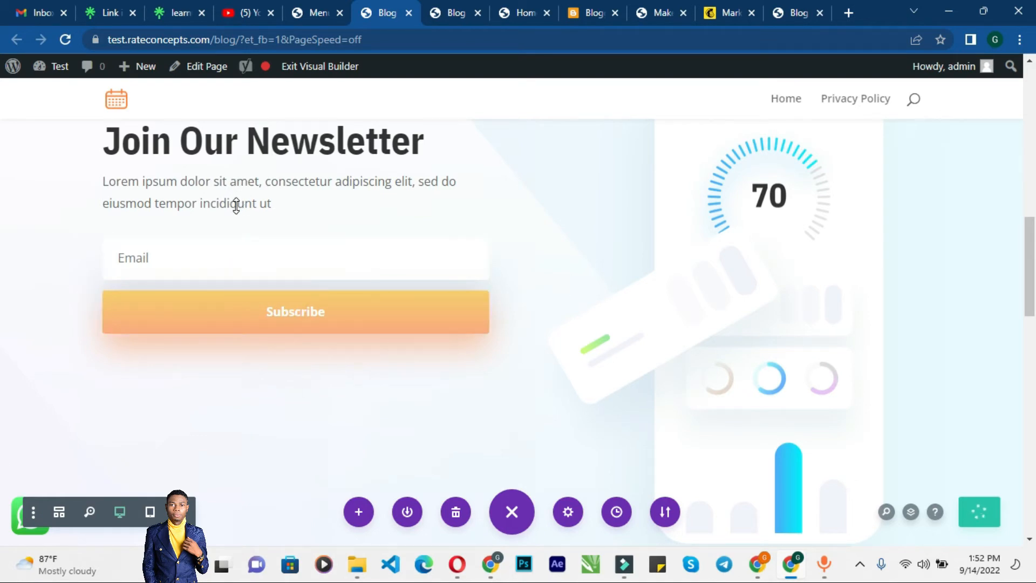
scroll(226, 220, "up", 12)
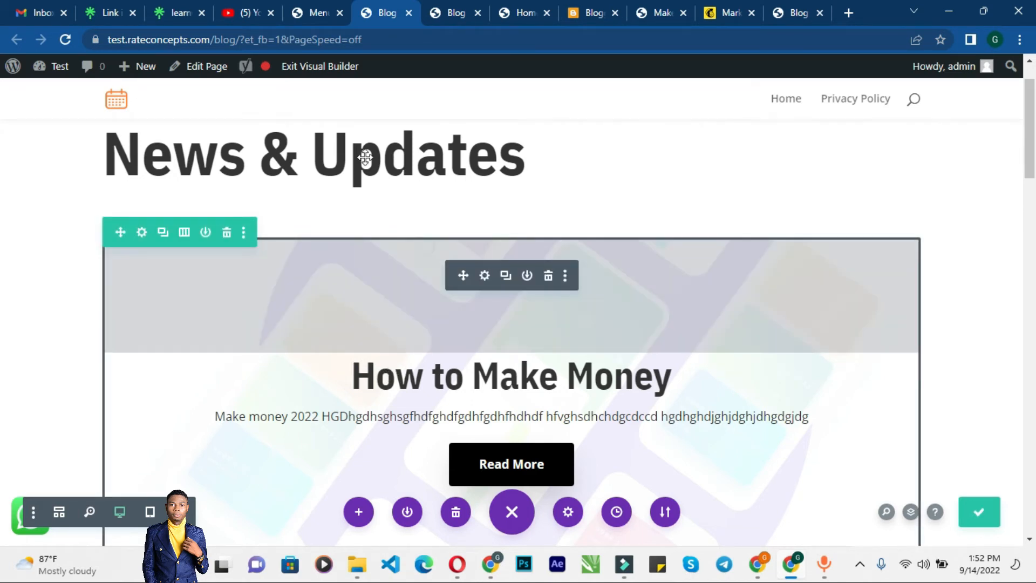
left_click(442, 14)
left_click(301, 36)
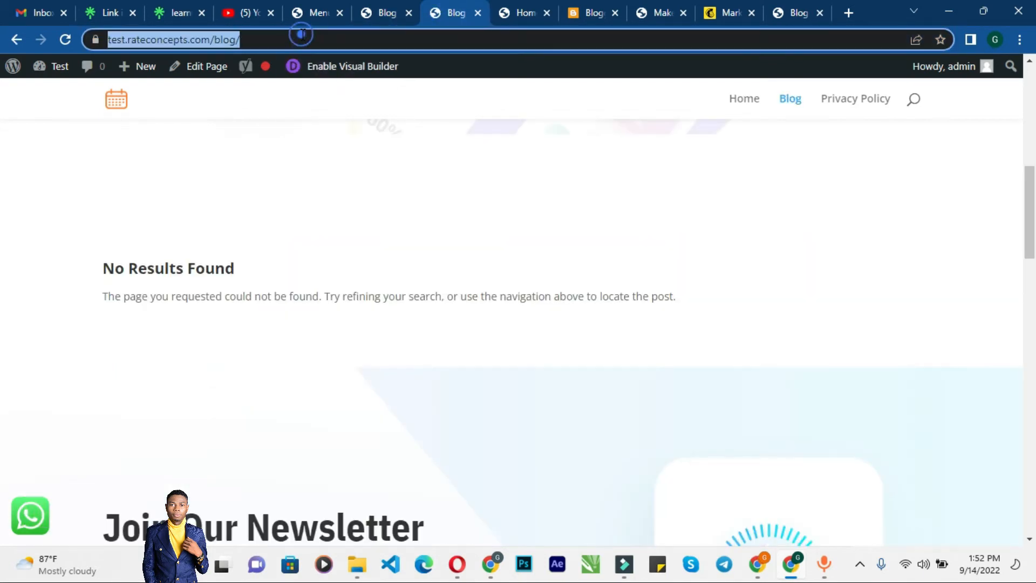
key("Return")
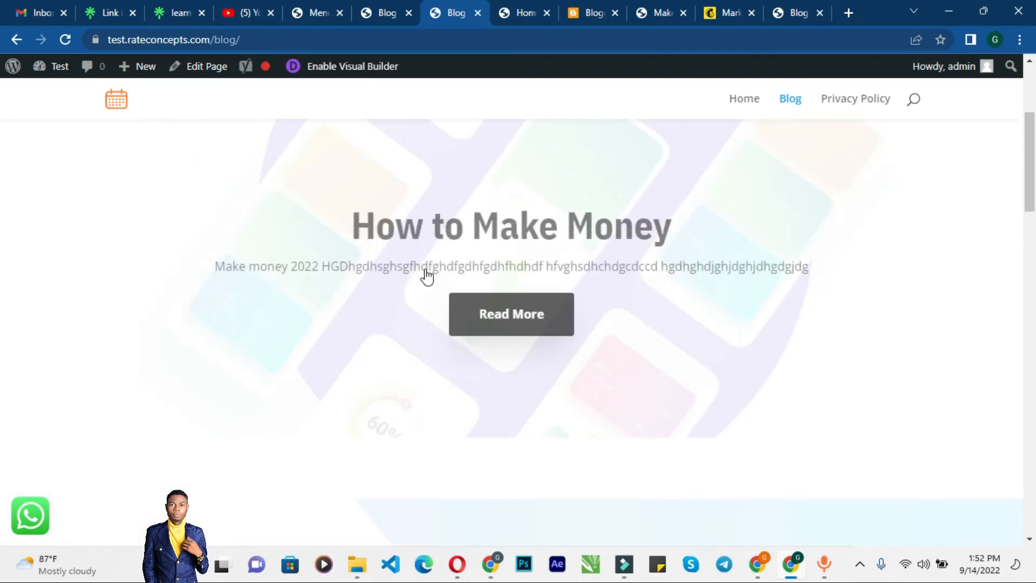
left_click(387, 12)
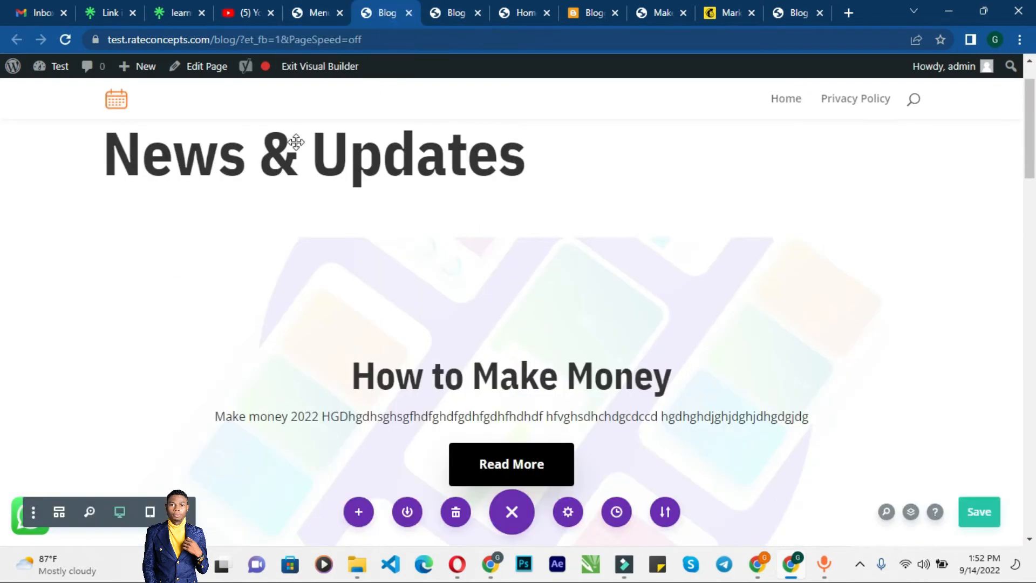
left_click(311, 6)
left_click(389, 12)
left_click(409, 12)
left_click(313, 10)
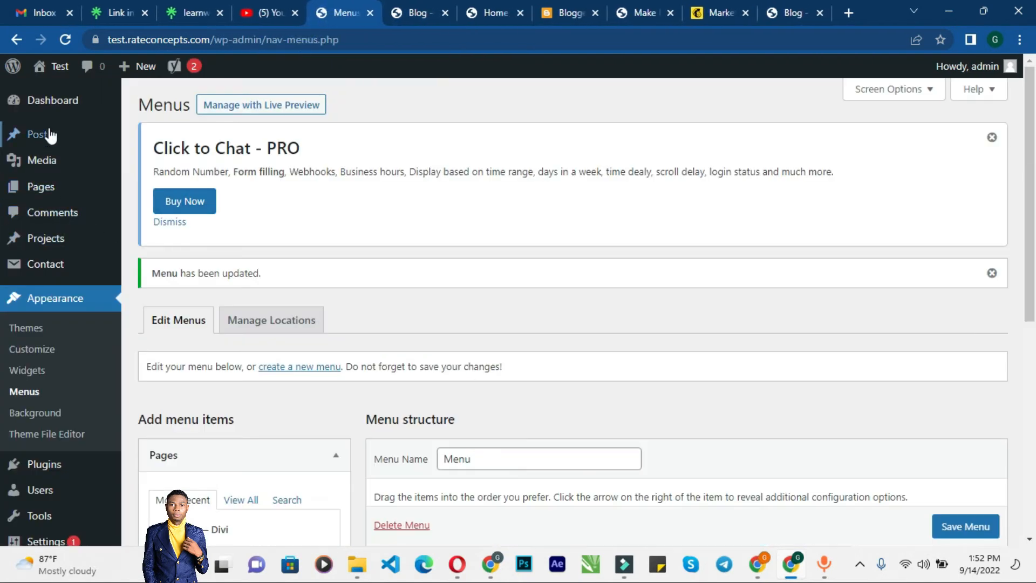
Step: Start a new post from the Posts screen of the dashboard
mouse_move(54, 149)
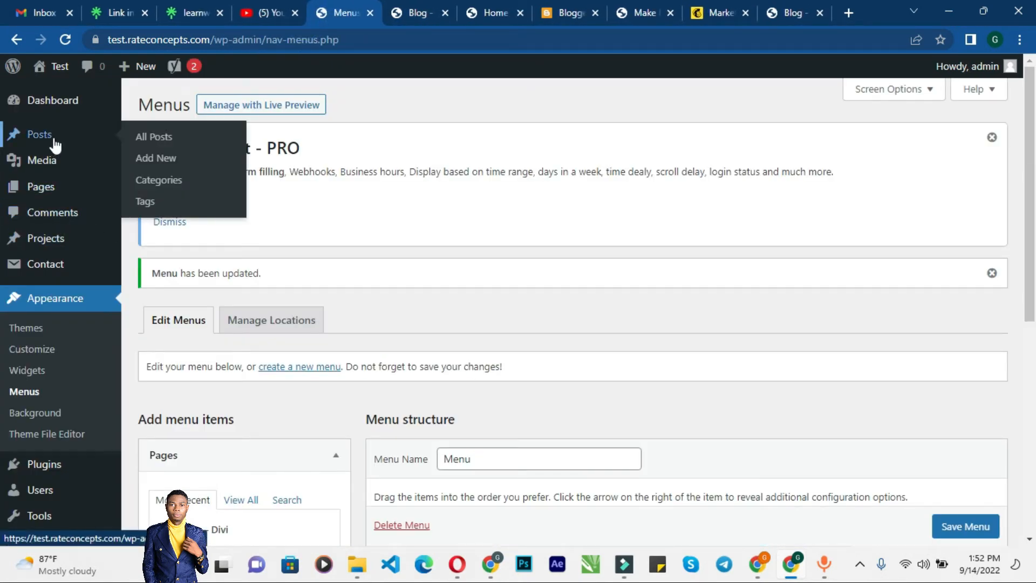
left_click(52, 138)
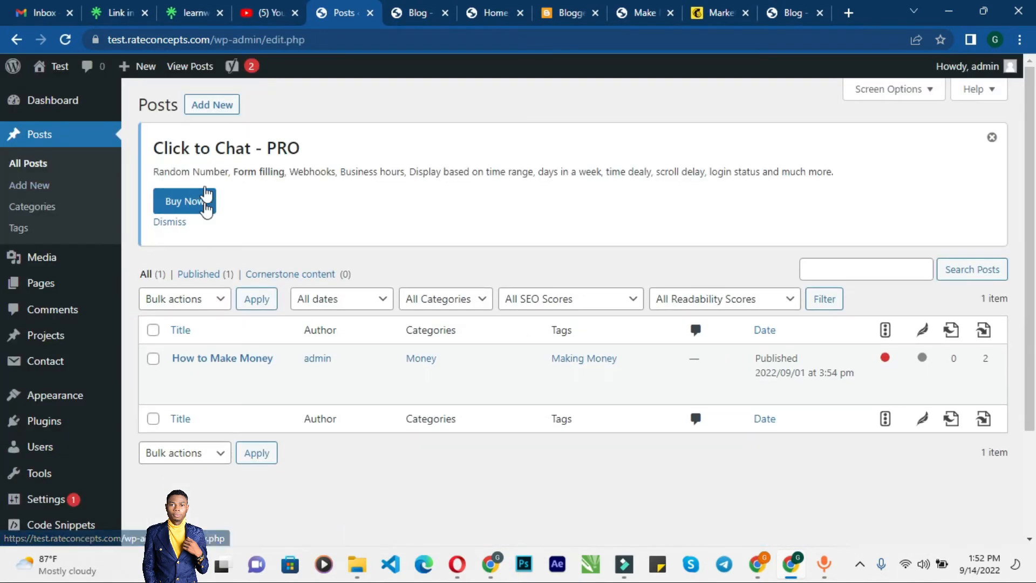
left_click(221, 107)
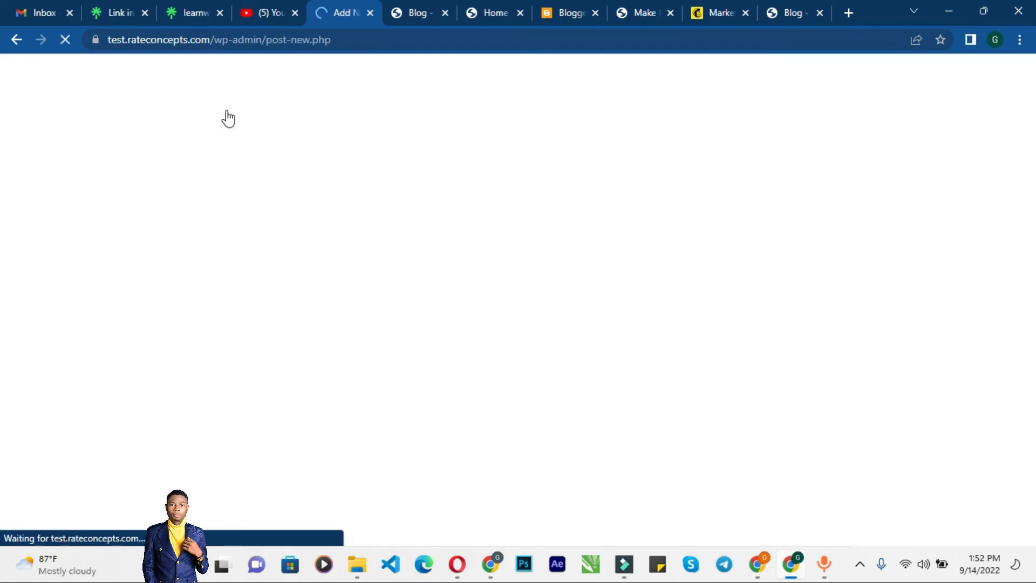
Step: Look over the live Blog page again while the post editor loads
left_click(411, 15)
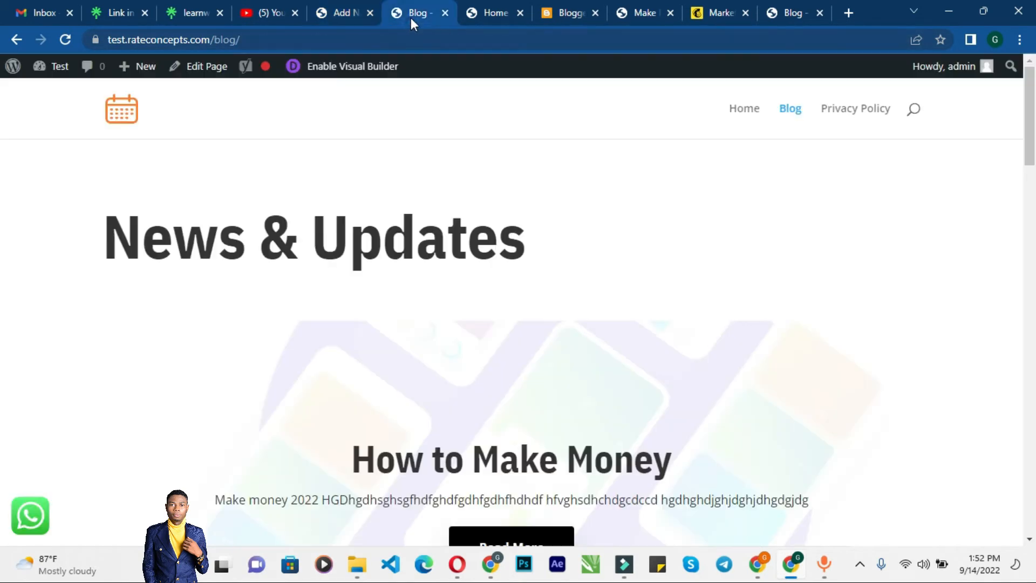
scroll(419, 363, "down", 10)
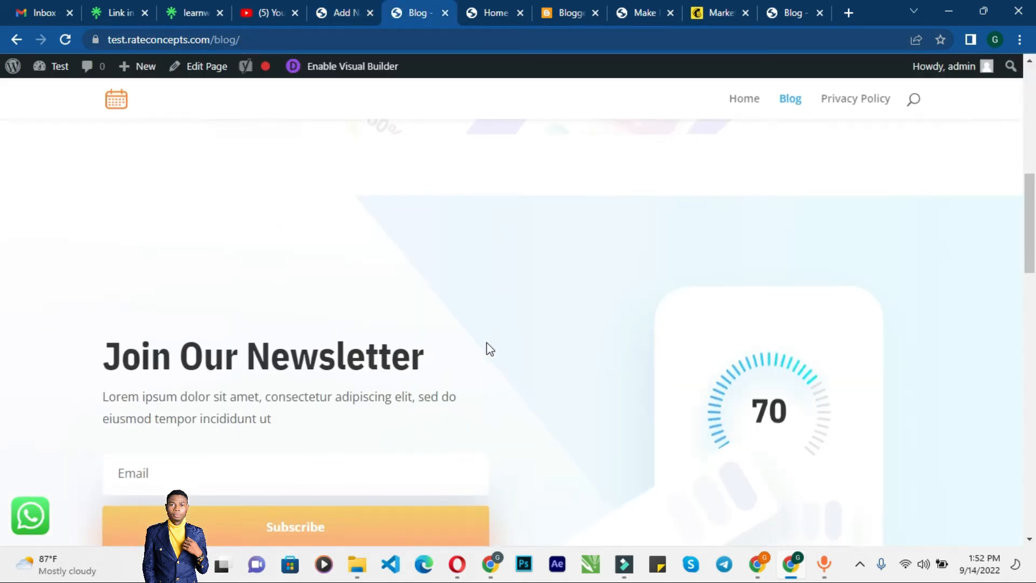
scroll(488, 348, "up", 6)
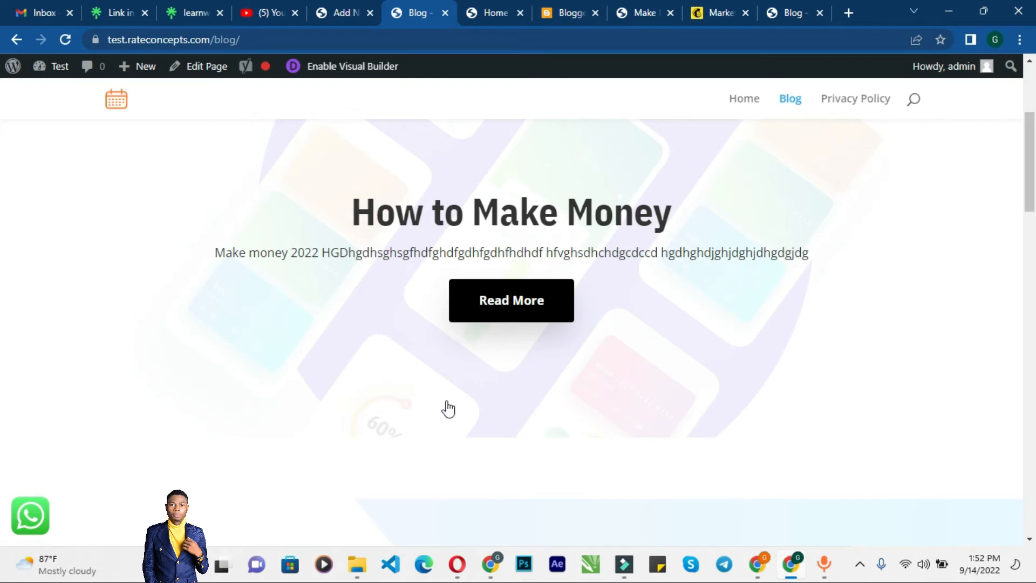
Step: Title the new post 'Today News'
left_click(344, 13)
left_click(173, 162)
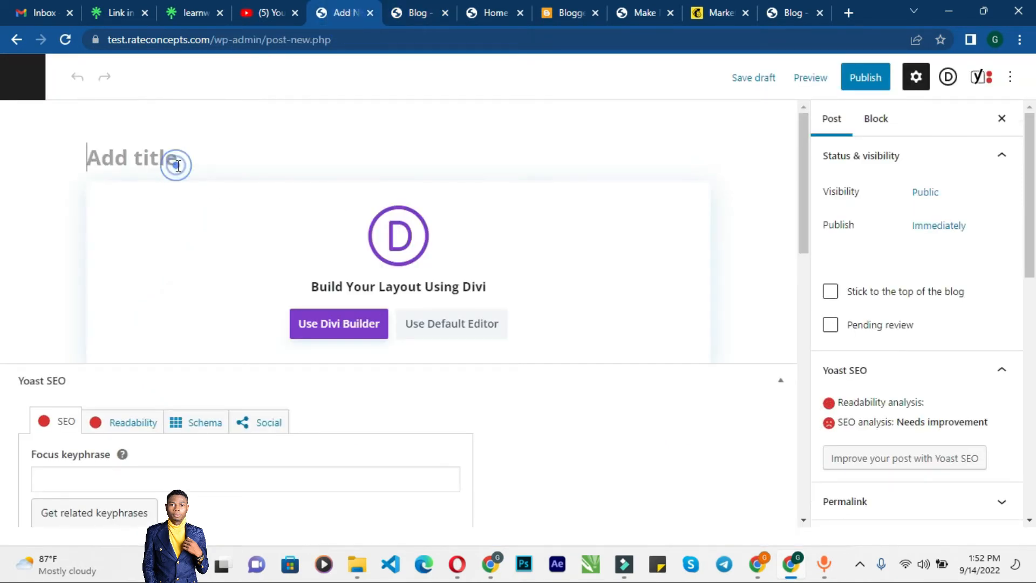
type("Today News")
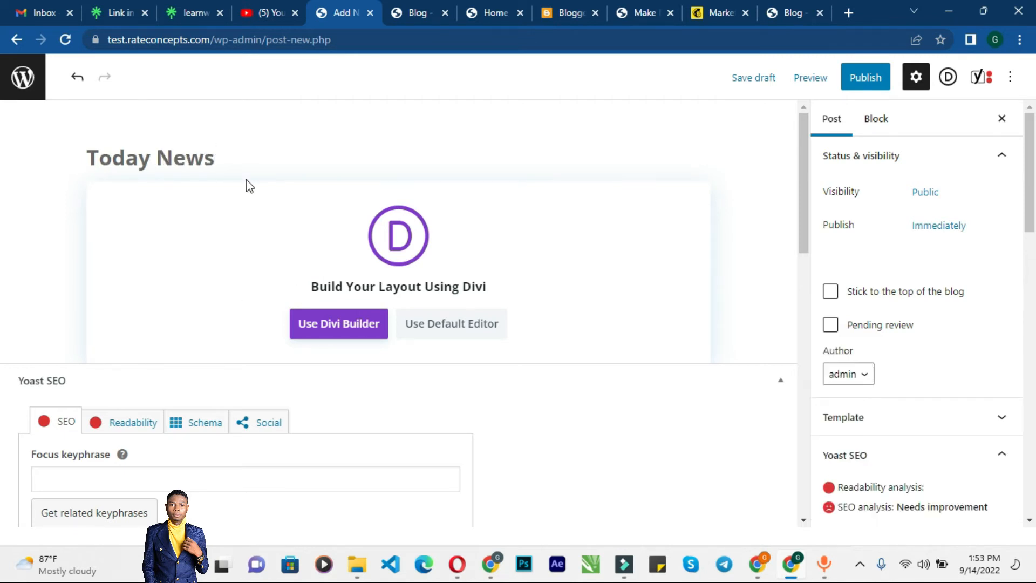
Step: Switch to the default editor and add a paragraph reading 'Fresh News'
left_click(461, 326)
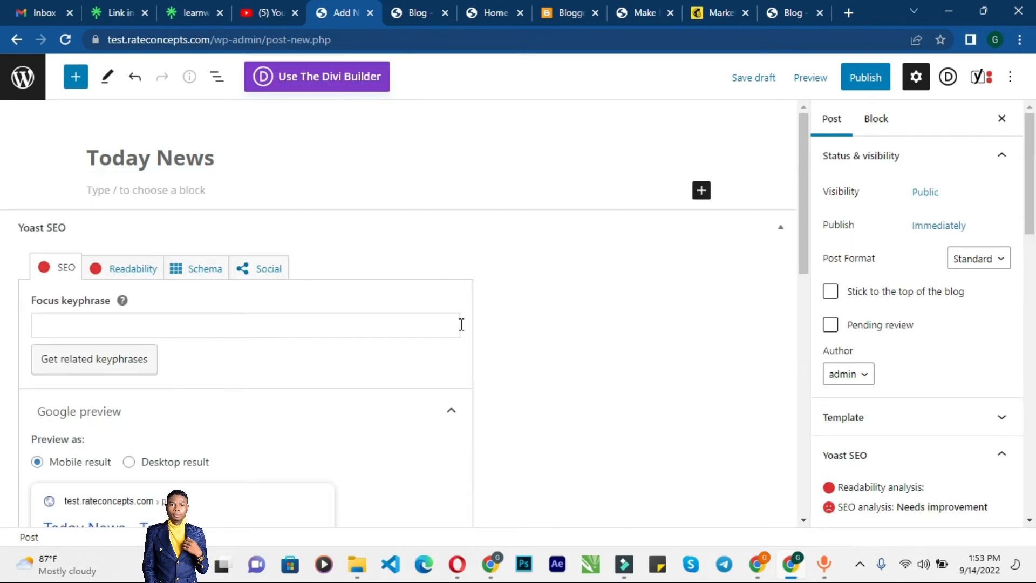
left_click(172, 192)
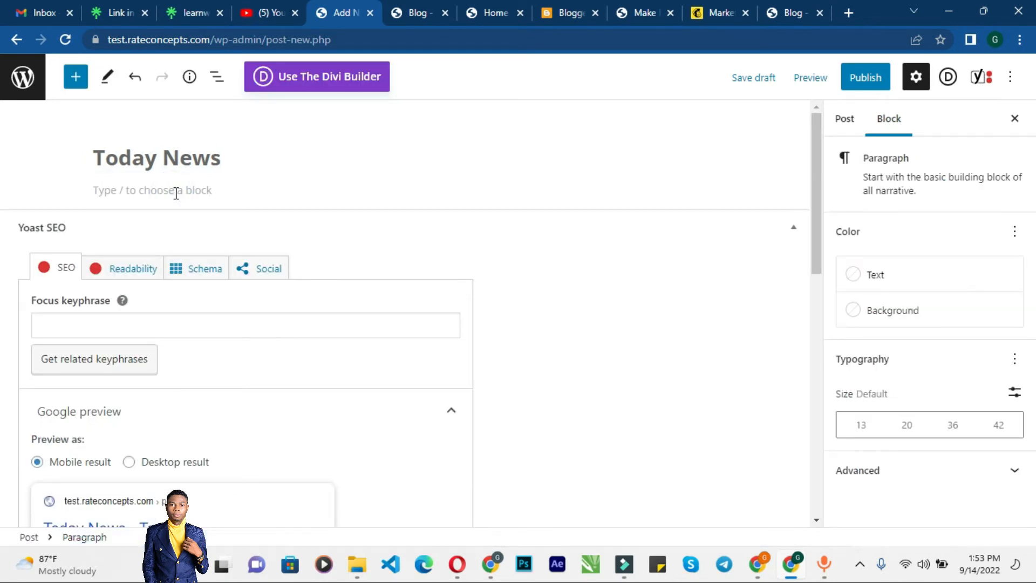
type("Fresh News")
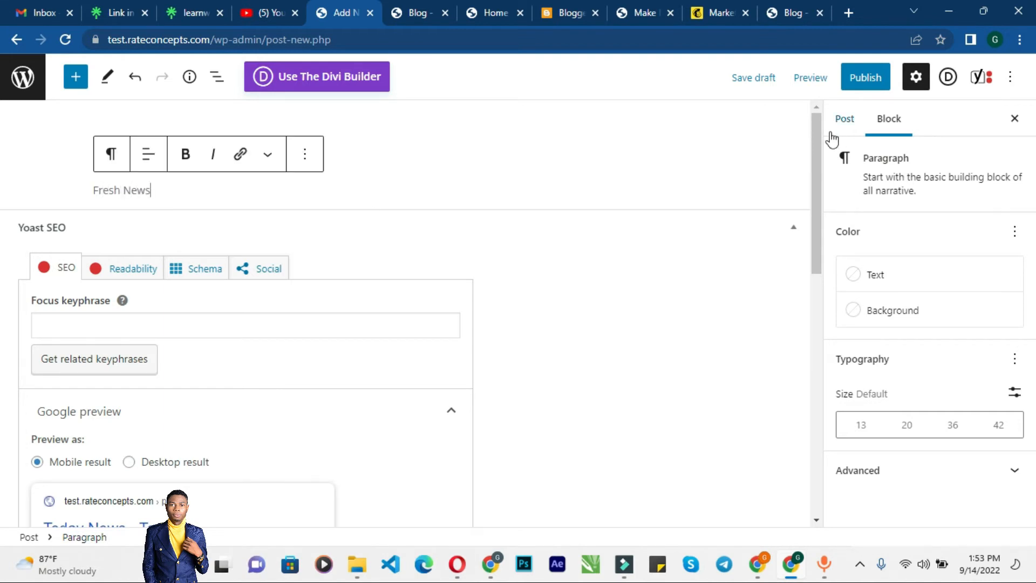
Step: Assign the new post to the Money category in the post settings
left_click(844, 118)
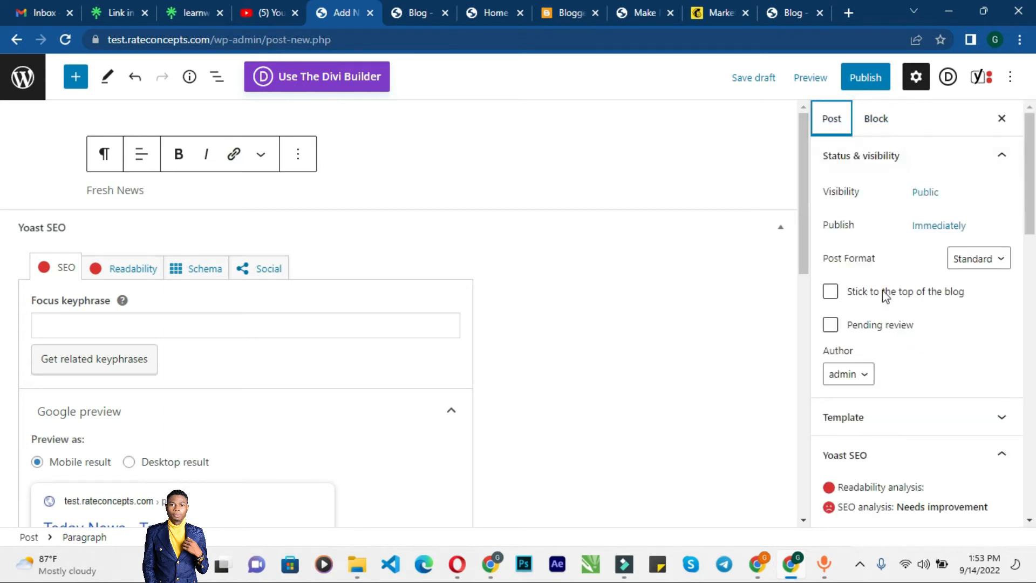
scroll(885, 302, "down", 6)
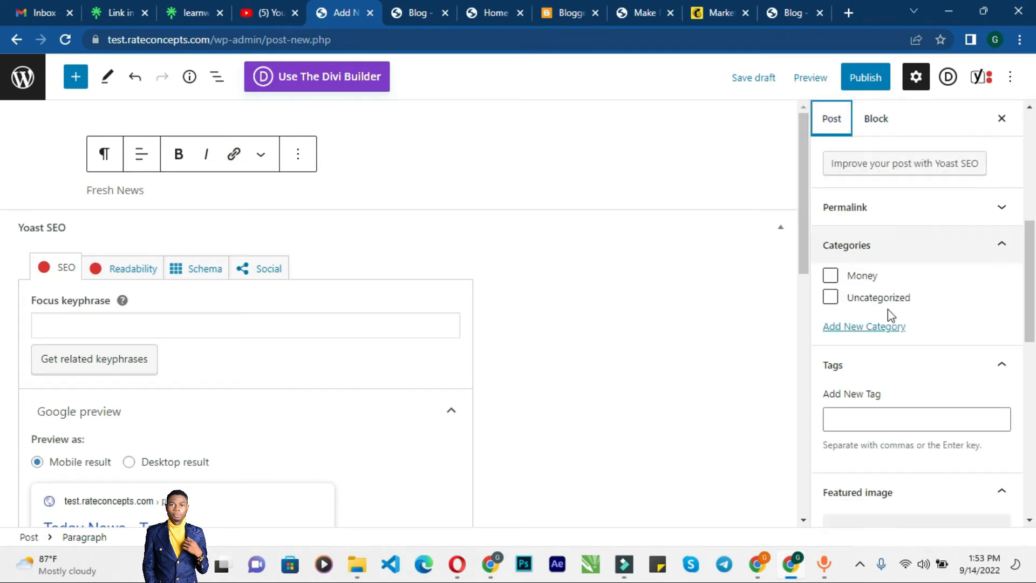
left_click(862, 279)
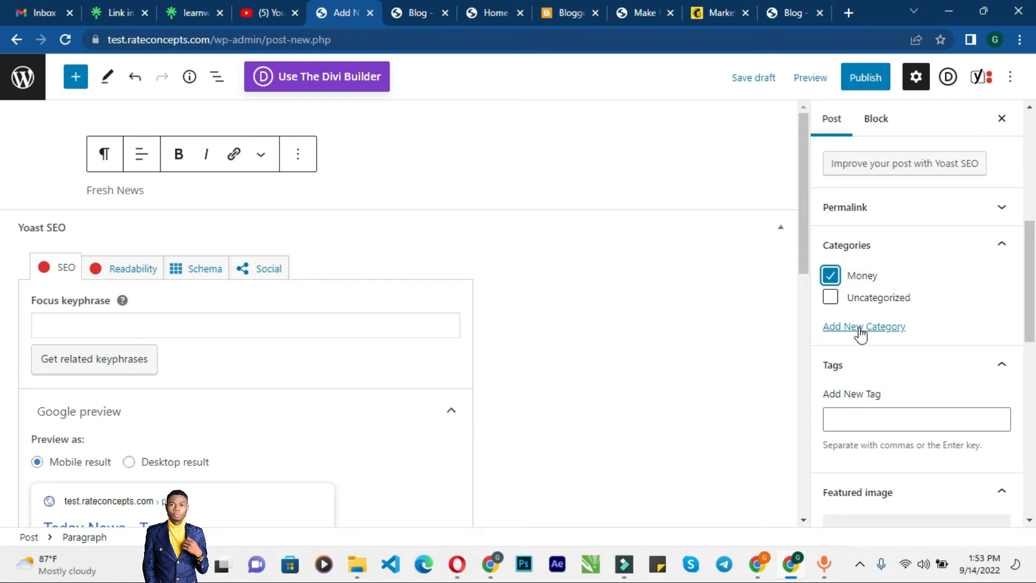
Step: Add the tag News to the post
left_click(876, 415)
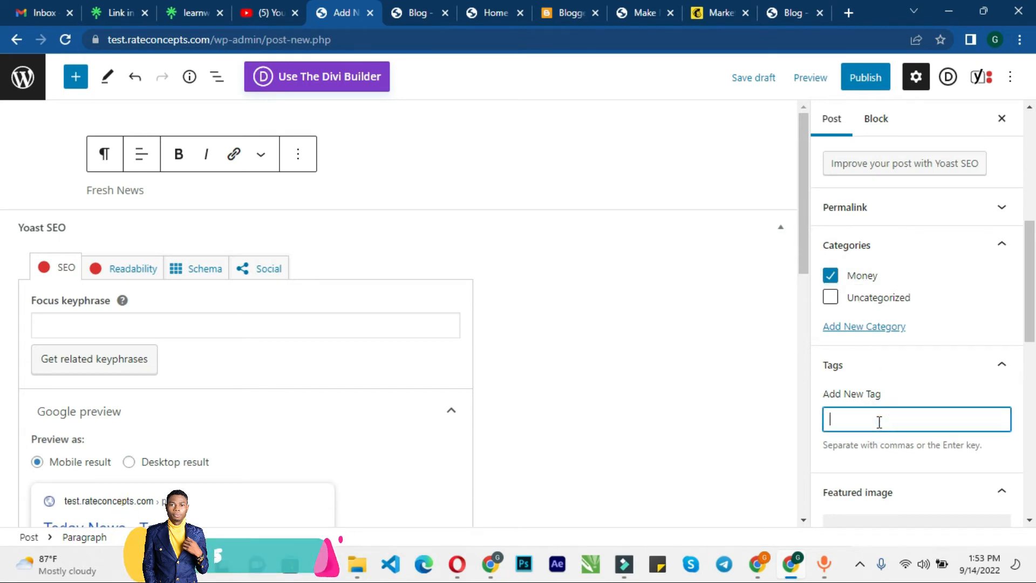
type("News")
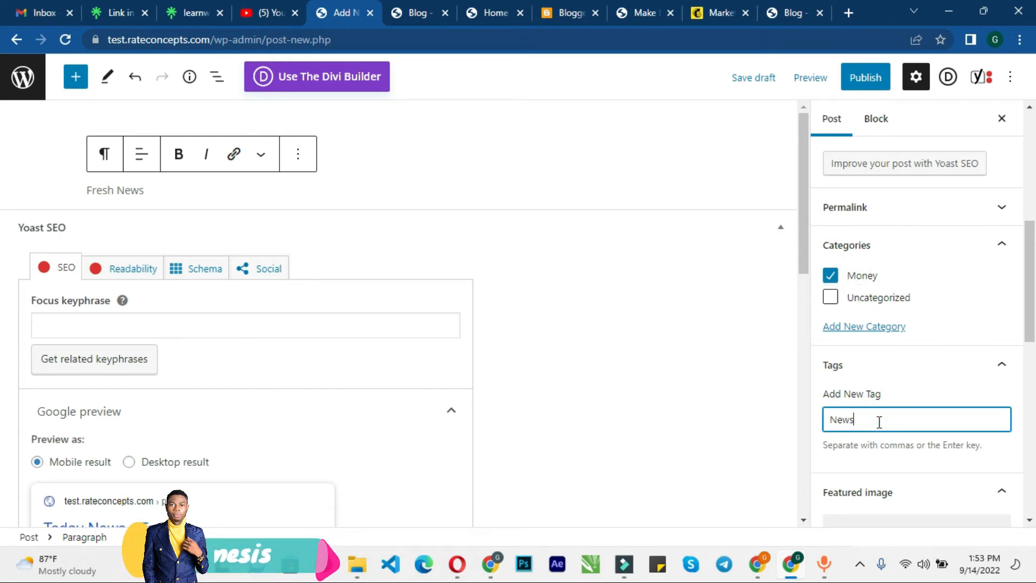
scroll(879, 422, "down", 1)
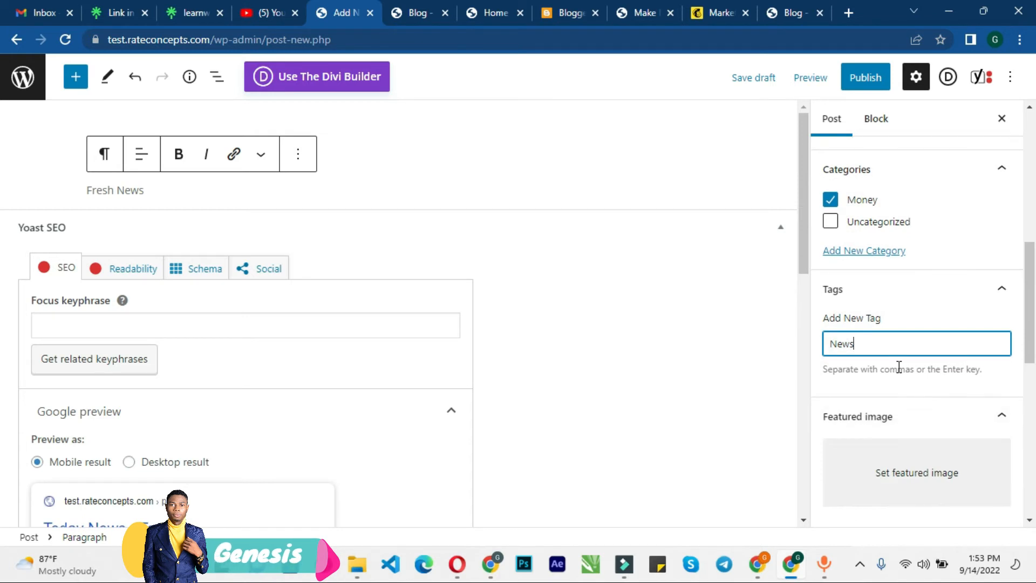
key("Return")
Step: Set mobile-app_90.png from the media library as the post's featured image
scroll(891, 367, "down", 2)
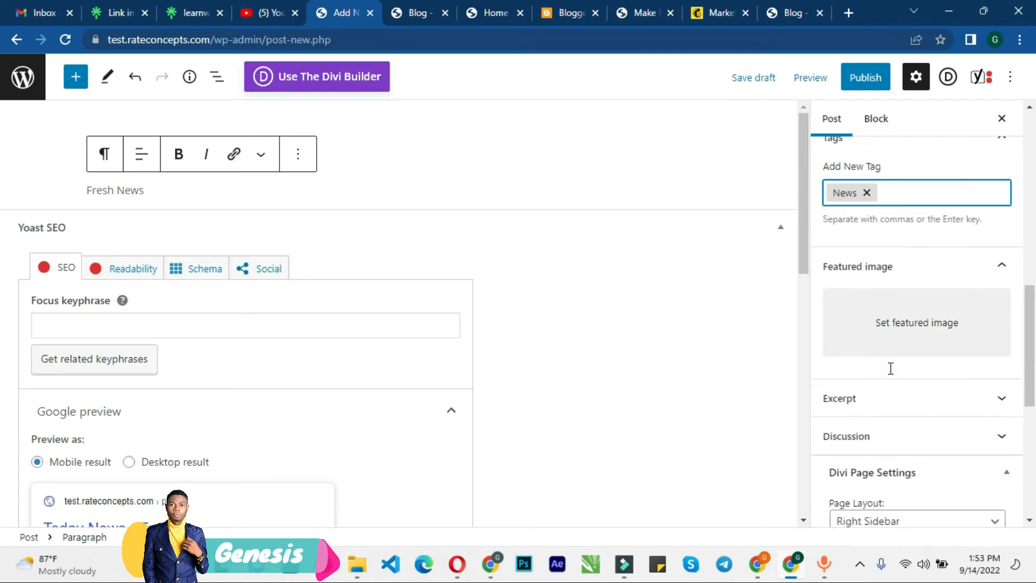
left_click(902, 327)
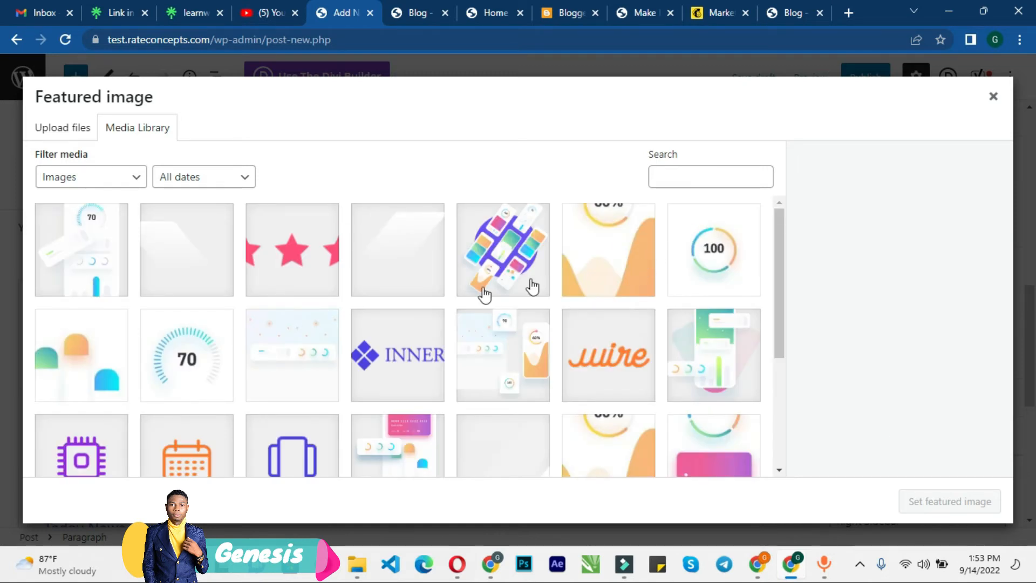
scroll(540, 339, "down", 1)
scroll(539, 339, "down", 3)
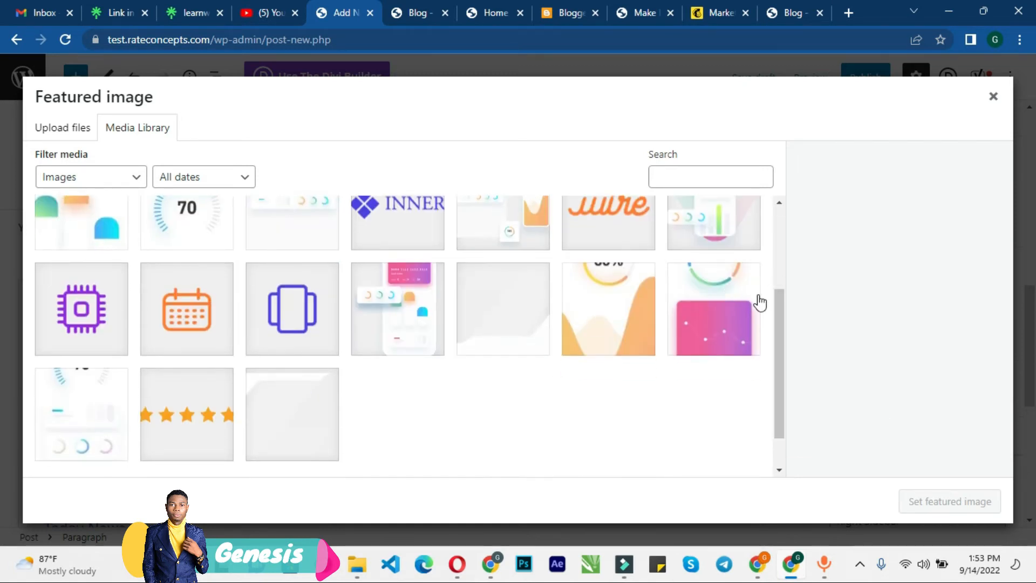
scroll(515, 300, "up", 3)
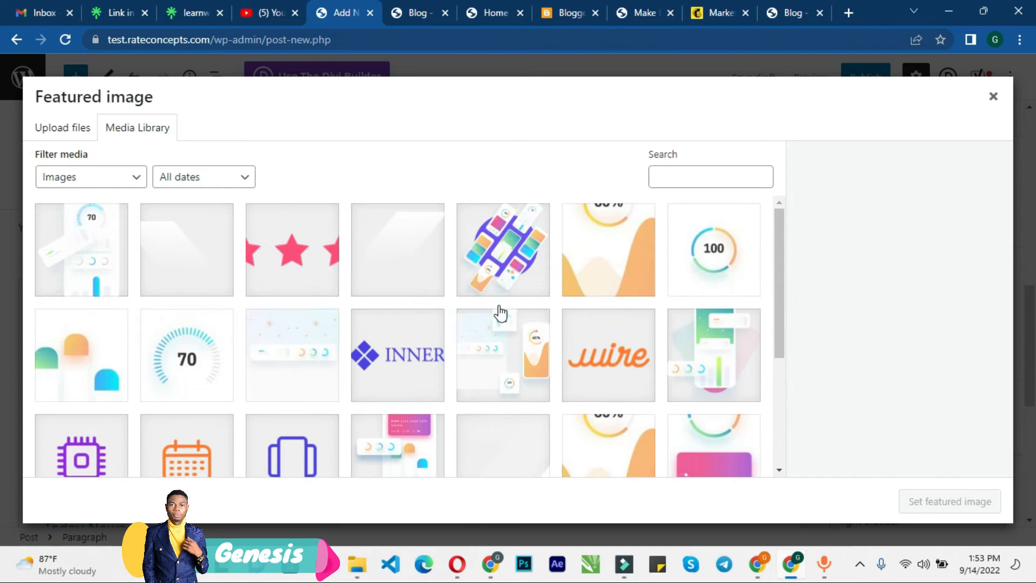
left_click(513, 273)
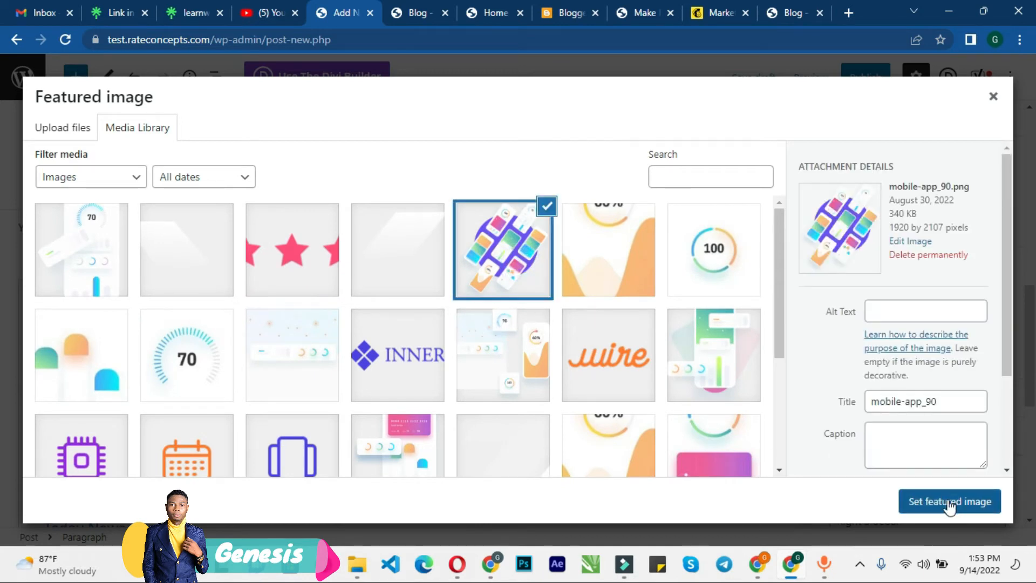
left_click(950, 503)
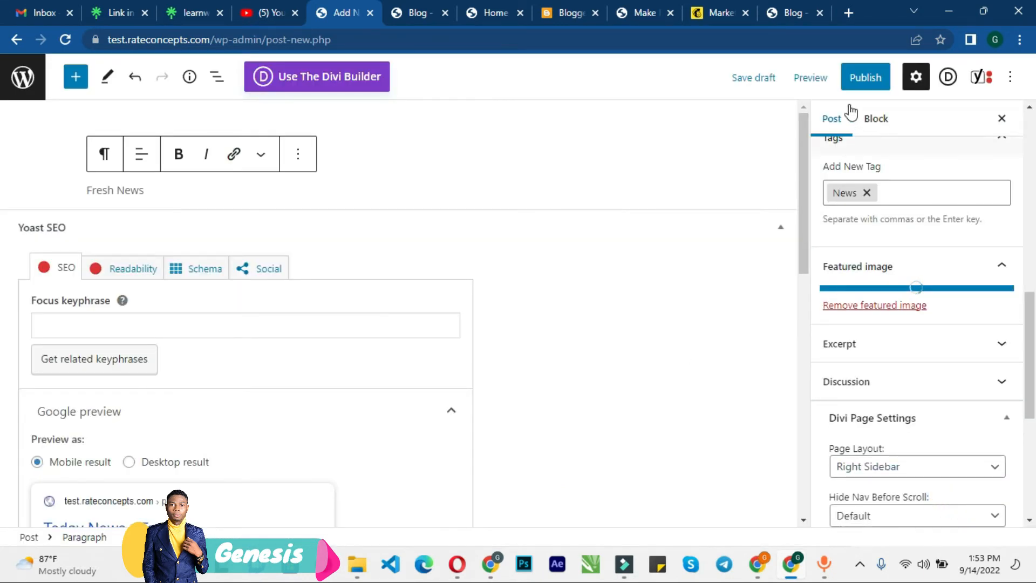
Step: Publish the post
left_click(863, 79)
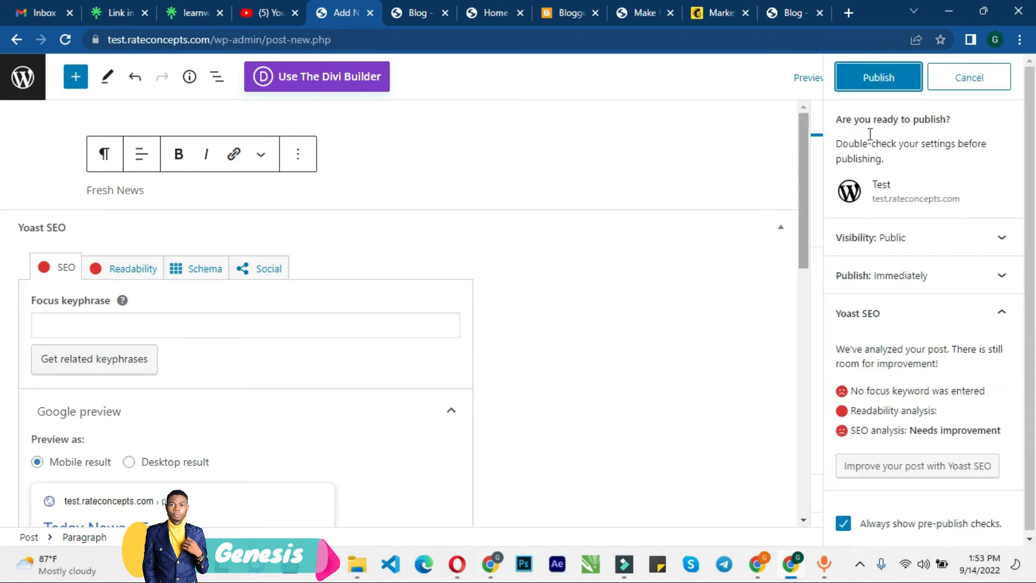
left_click(874, 85)
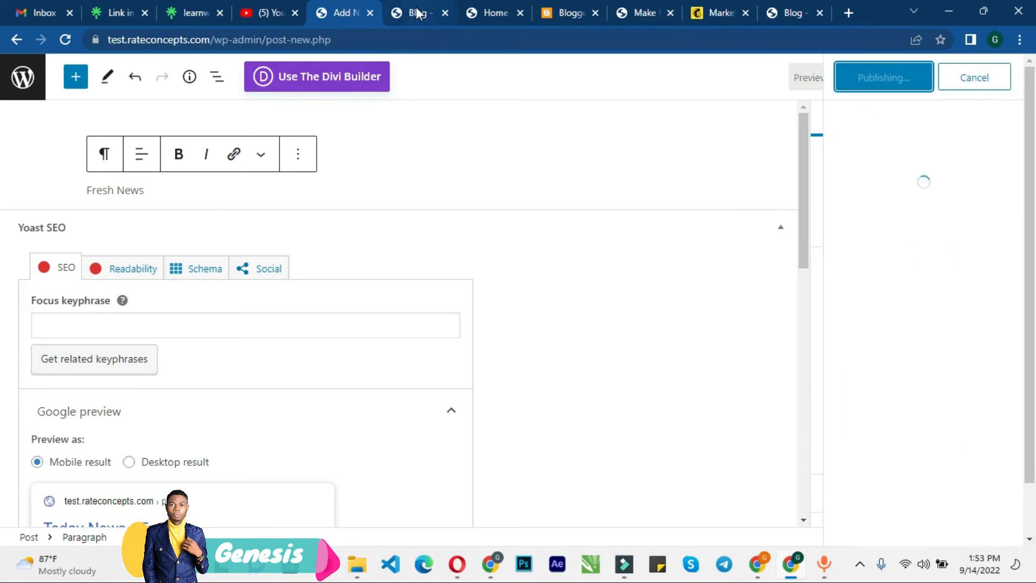
Step: Reload the live Blog page and browse through the posts in its slider
left_click(417, 12)
key("F5")
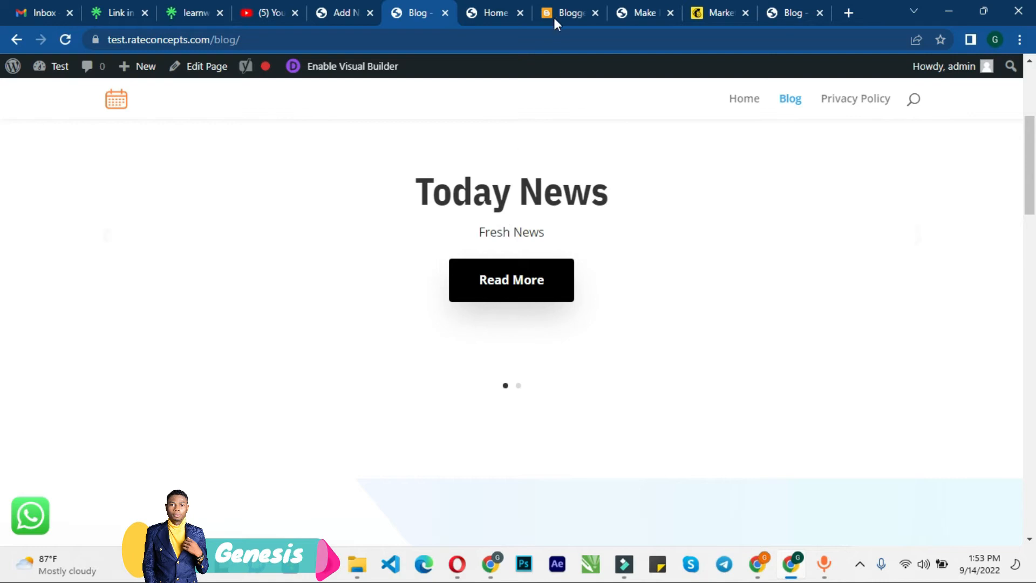
scroll(475, 220, "up", 6)
scroll(479, 236, "down", 5)
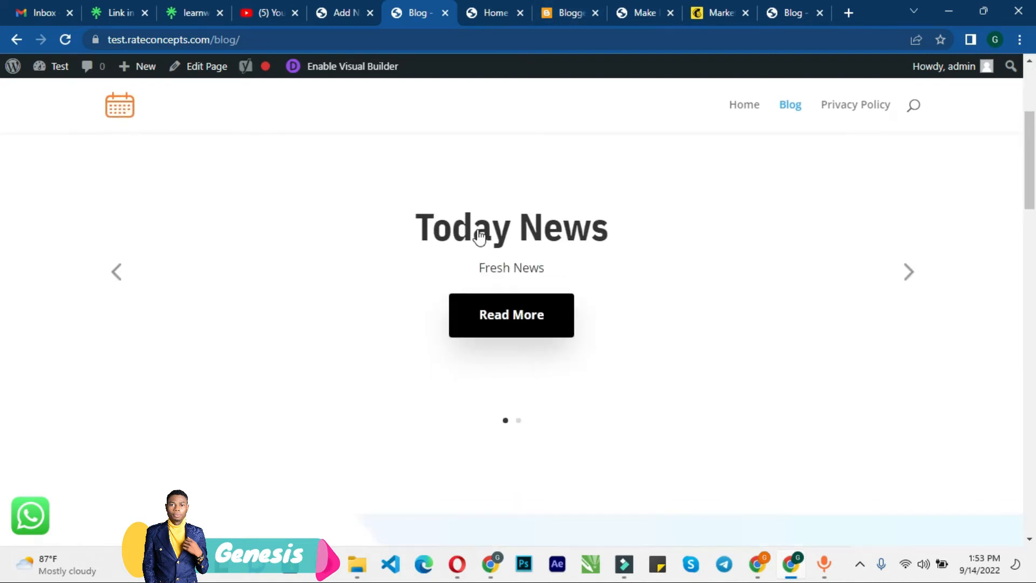
scroll(479, 236, "down", 4)
scroll(463, 282, "up", 4)
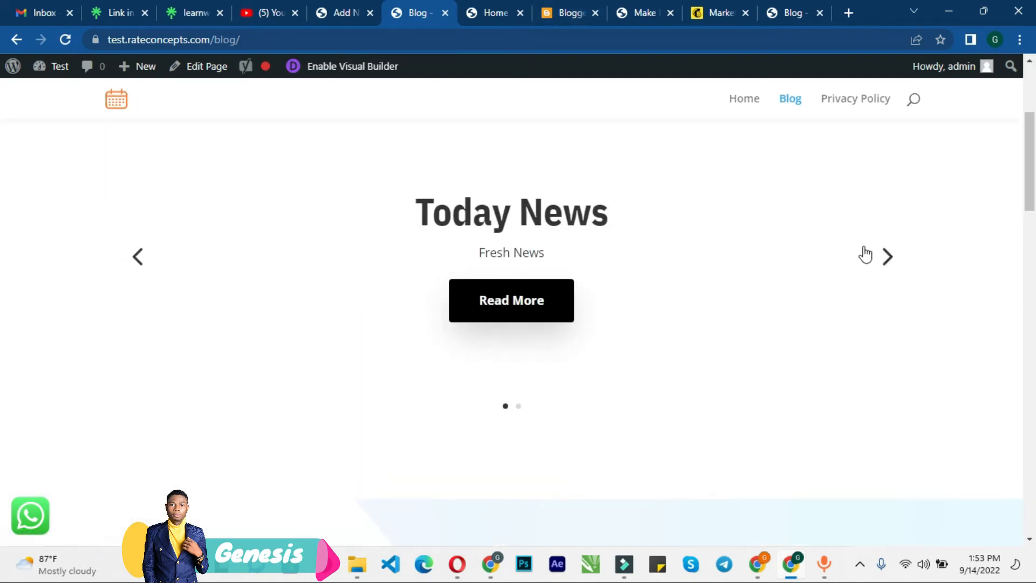
left_click(887, 260)
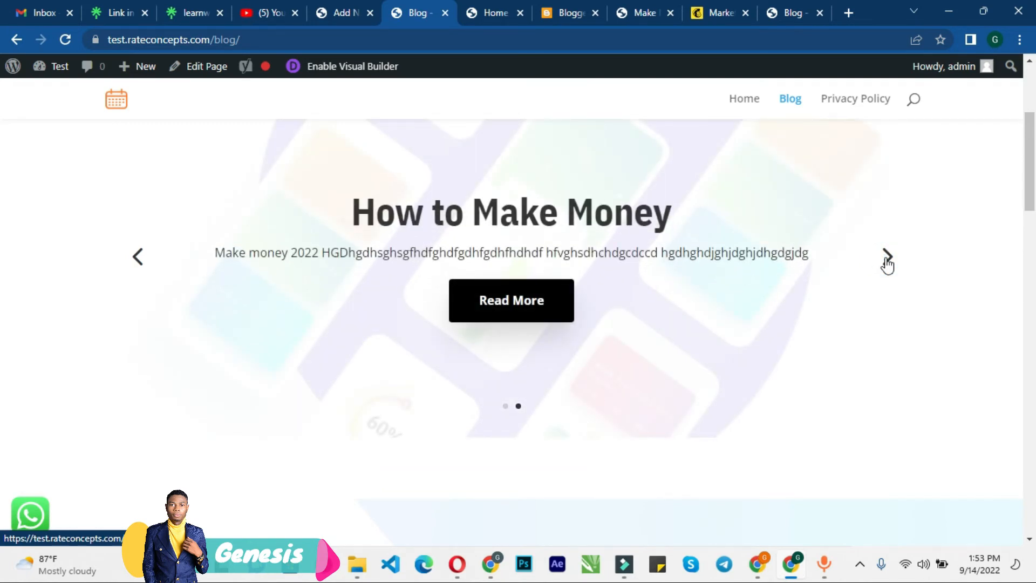
left_click(887, 260)
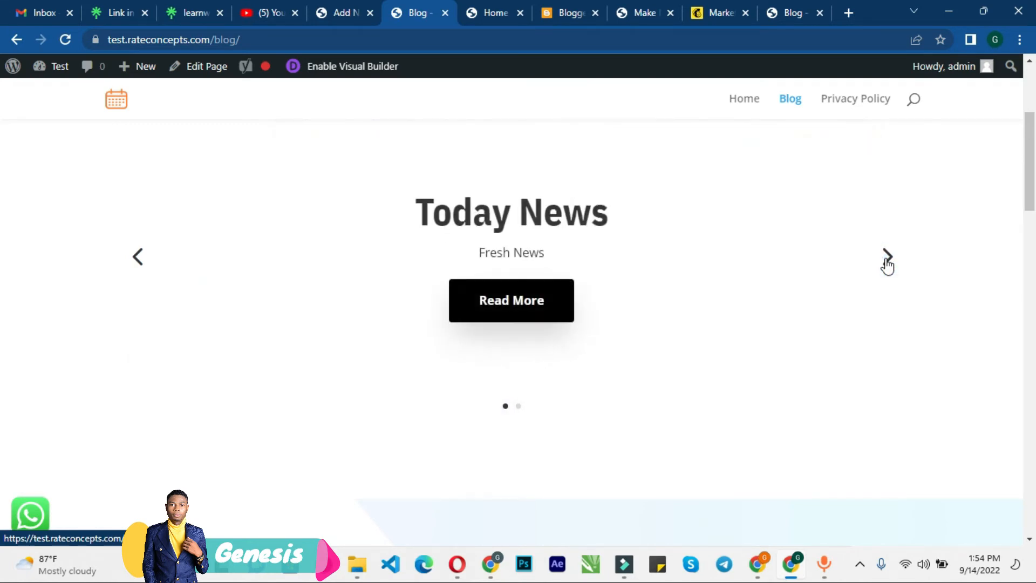
Step: Return to the dashboard's Posts list and review the published posts
left_click(361, 8)
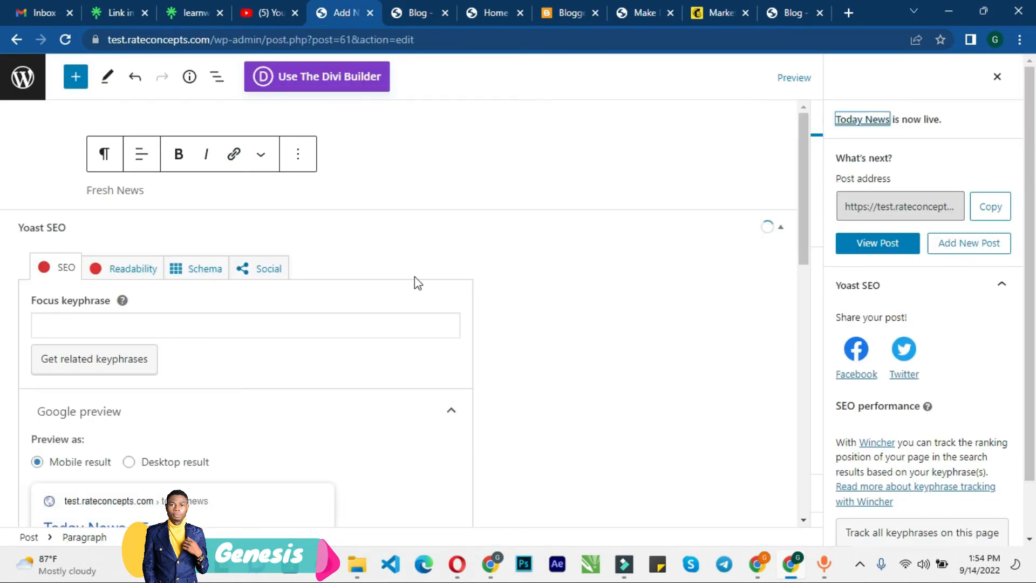
left_click(20, 86)
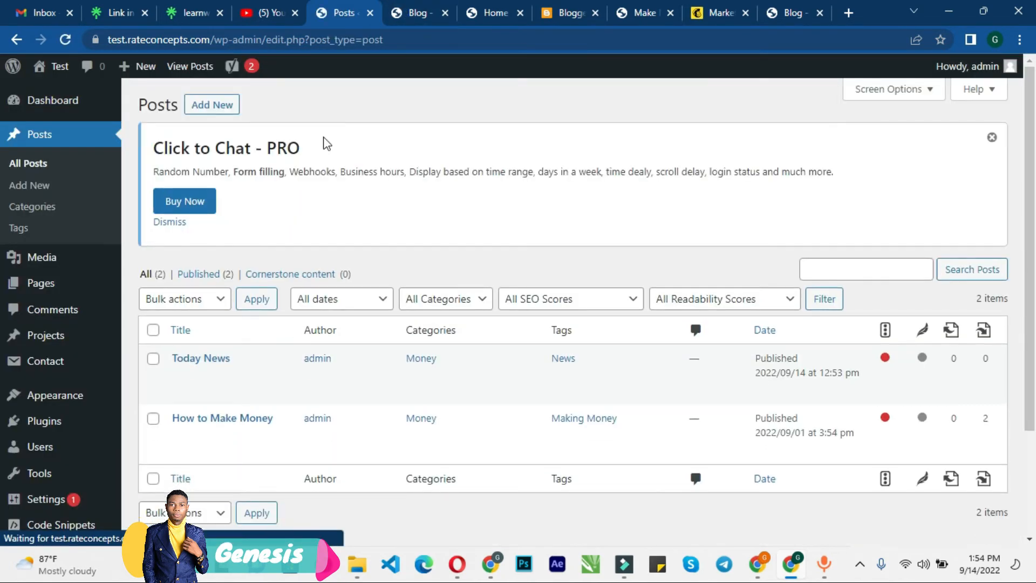
scroll(380, 238, "down", 1)
mouse_move(232, 310)
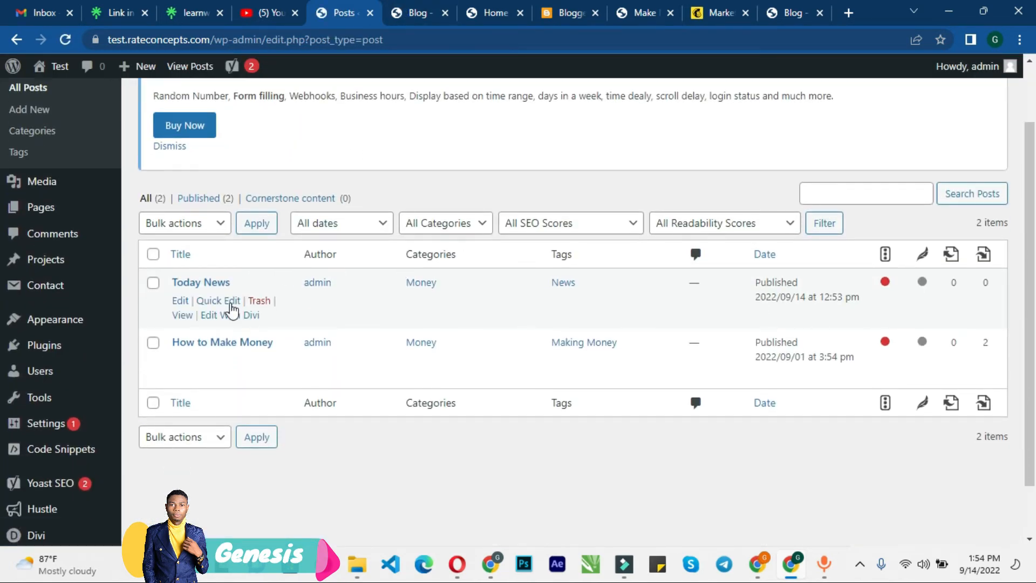
Step: Examine the live Blog page layout and open the header search field
left_click(413, 13)
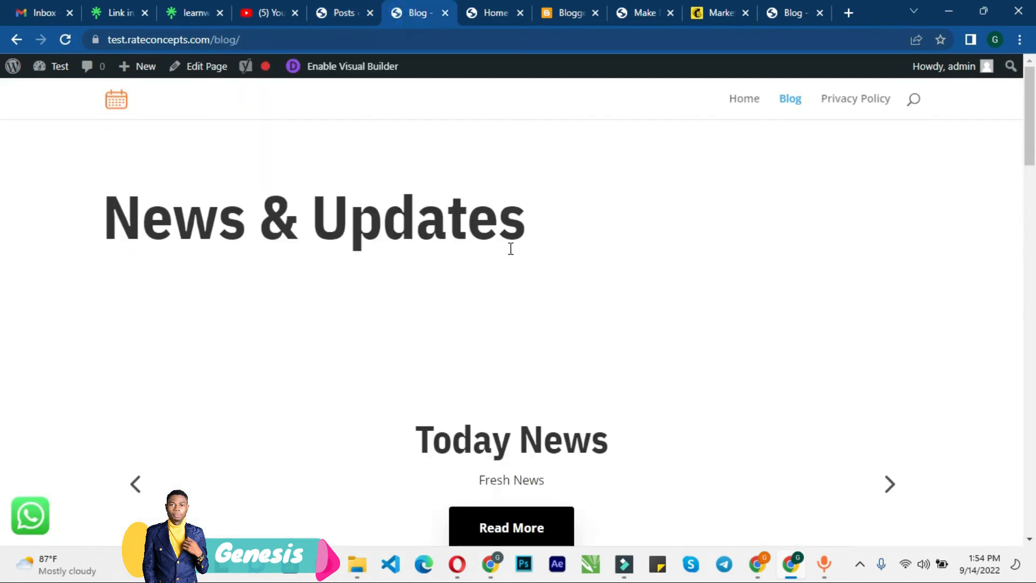
scroll(510, 253, "down", 10)
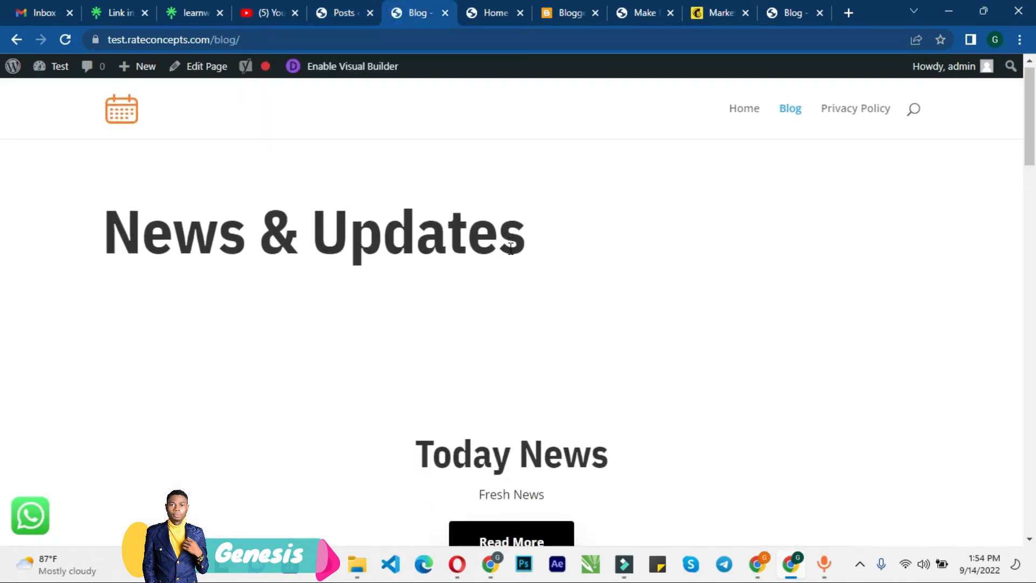
scroll(513, 255, "up", 5)
scroll(513, 255, "up", 10)
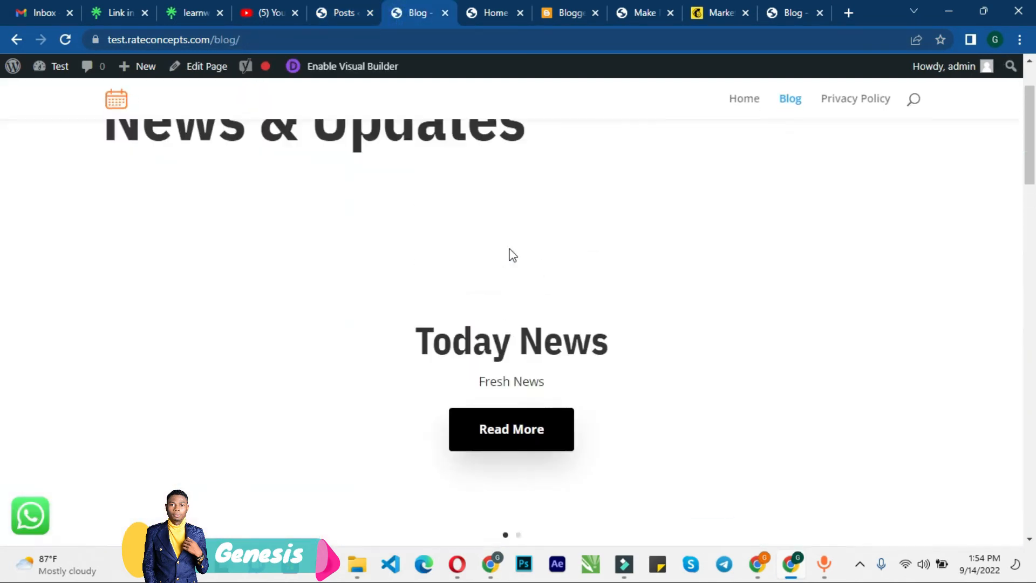
scroll(513, 255, "down", 10)
scroll(513, 255, "up", 7)
scroll(510, 251, "up", 5)
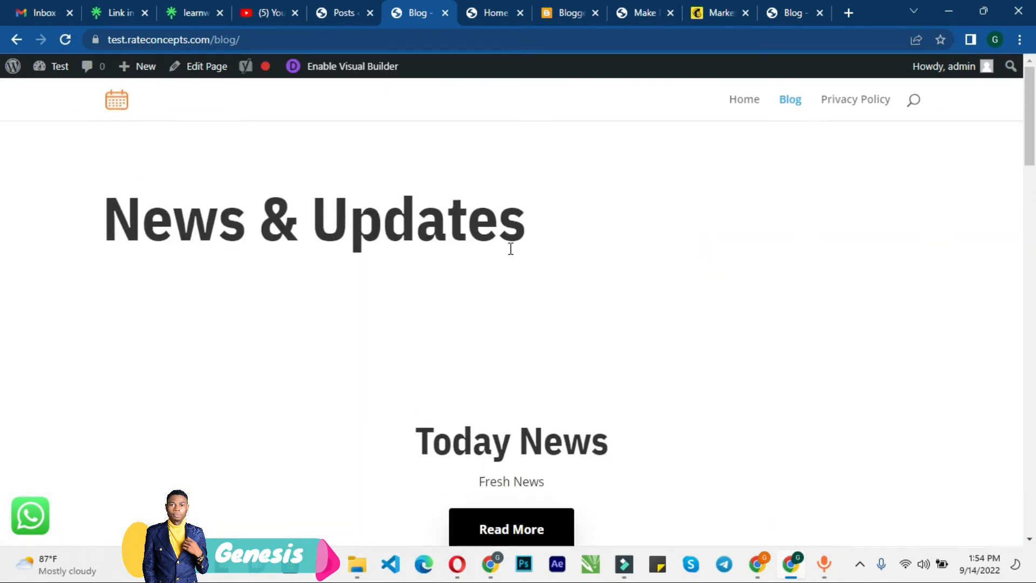
left_click(912, 116)
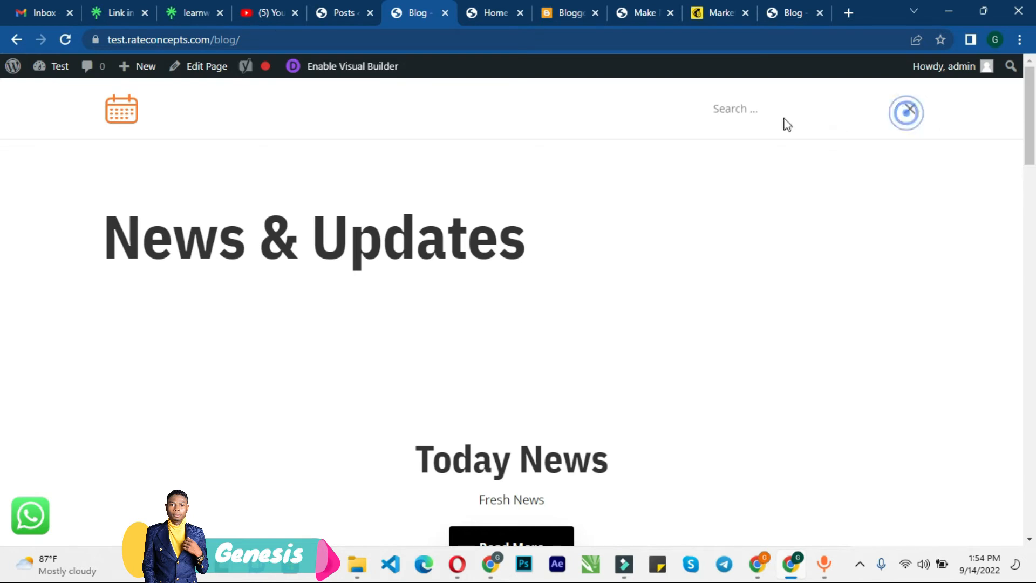
Step: Open the theme Customizer from the dashboard's Appearance section
left_click(338, 12)
scroll(11, 281, "down", 1)
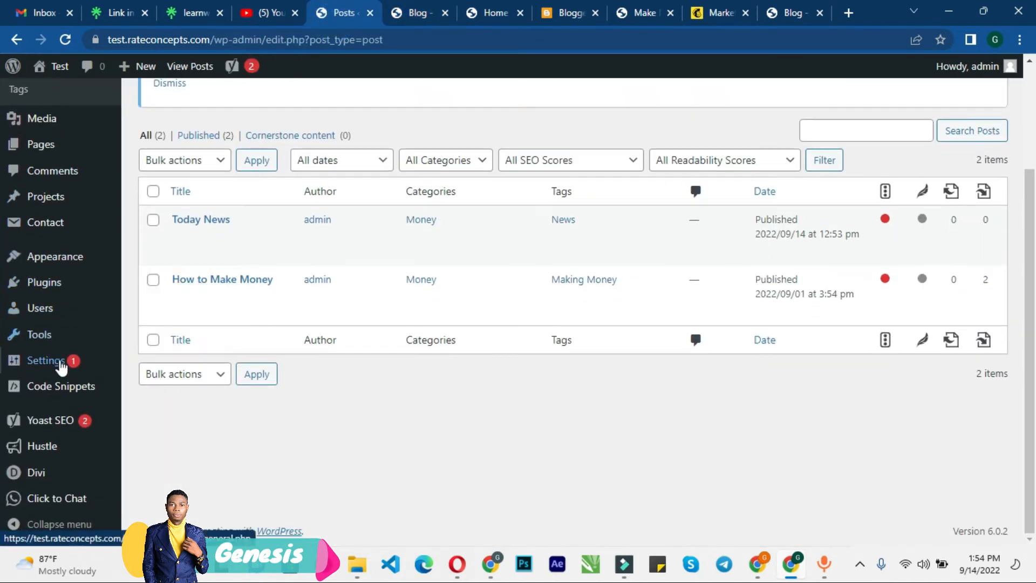
mouse_move(41, 260)
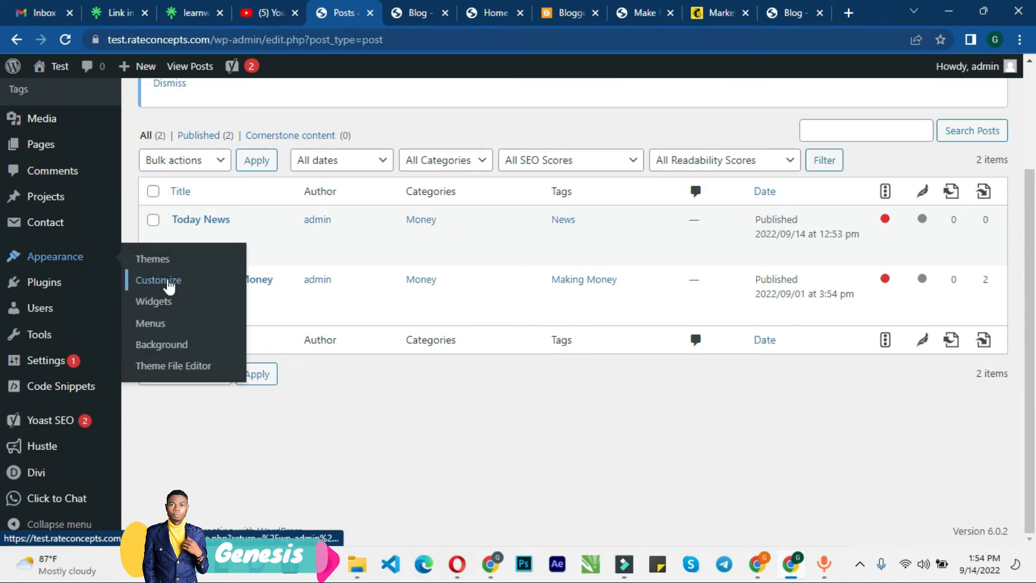
left_click(169, 286)
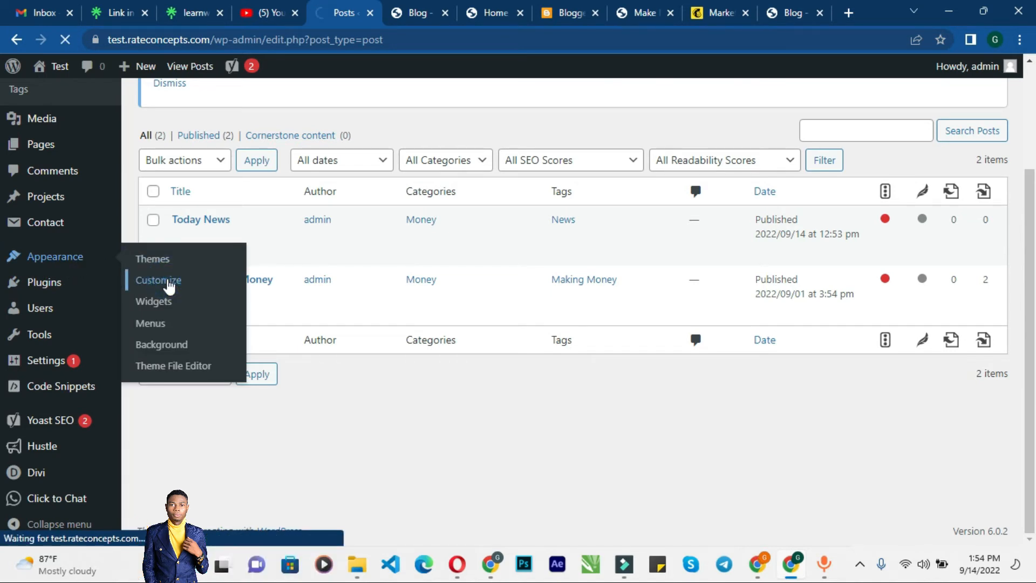
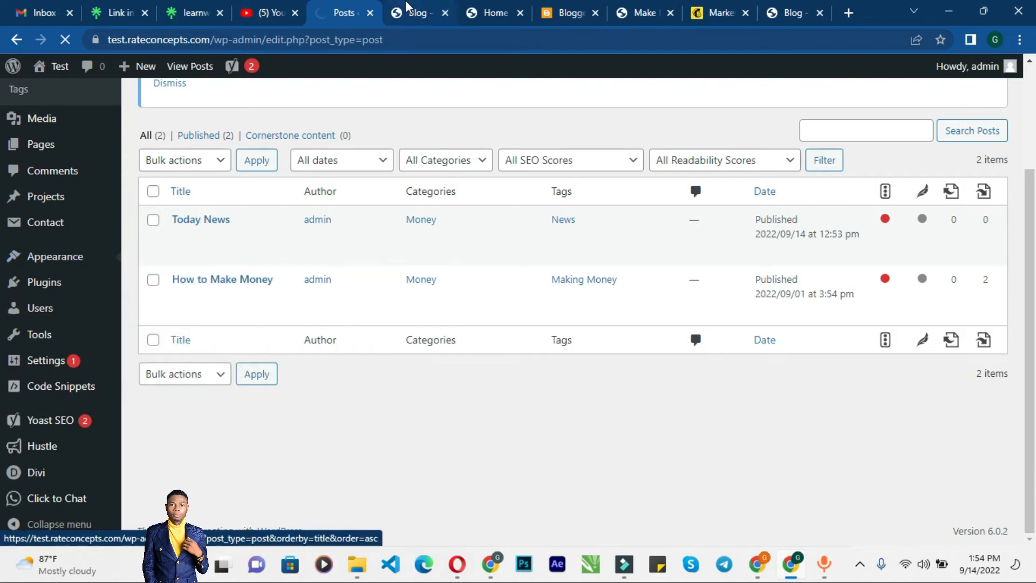
Step: Browse the live Blog page and open the Today News post from its slider
left_click(416, 12)
scroll(391, 194, "down", 4)
scroll(391, 197, "up", 4)
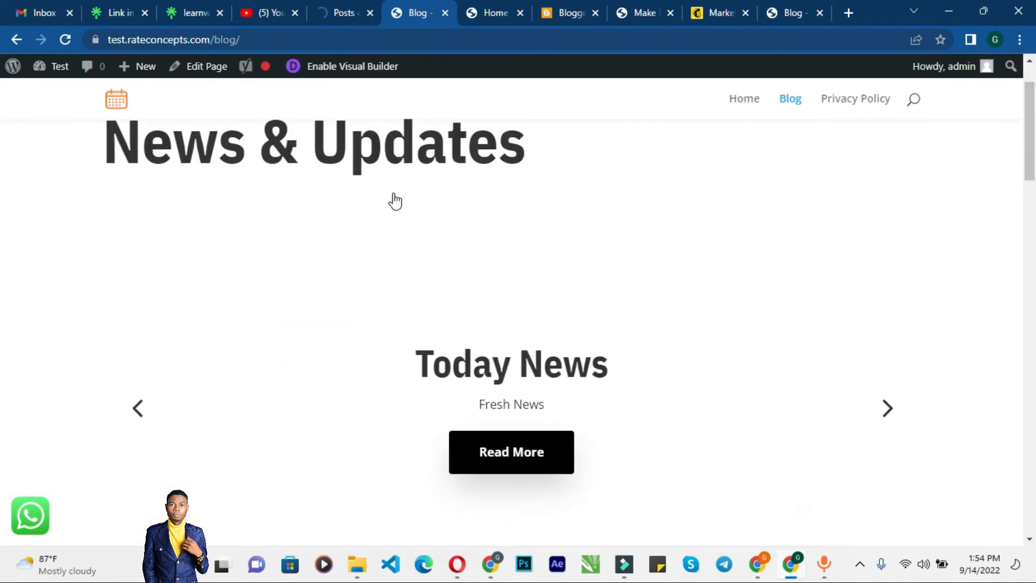
scroll(393, 195, "down", 3)
scroll(392, 213, "down", 4)
scroll(389, 218, "up", 5)
left_click(512, 453)
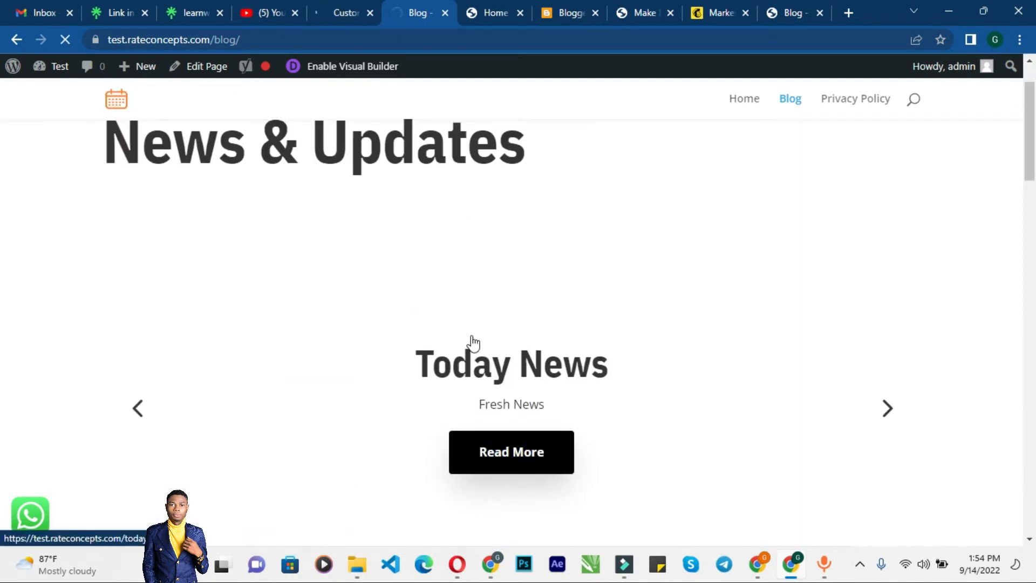
scroll(467, 335, "down", 4)
scroll(451, 304, "up", 5)
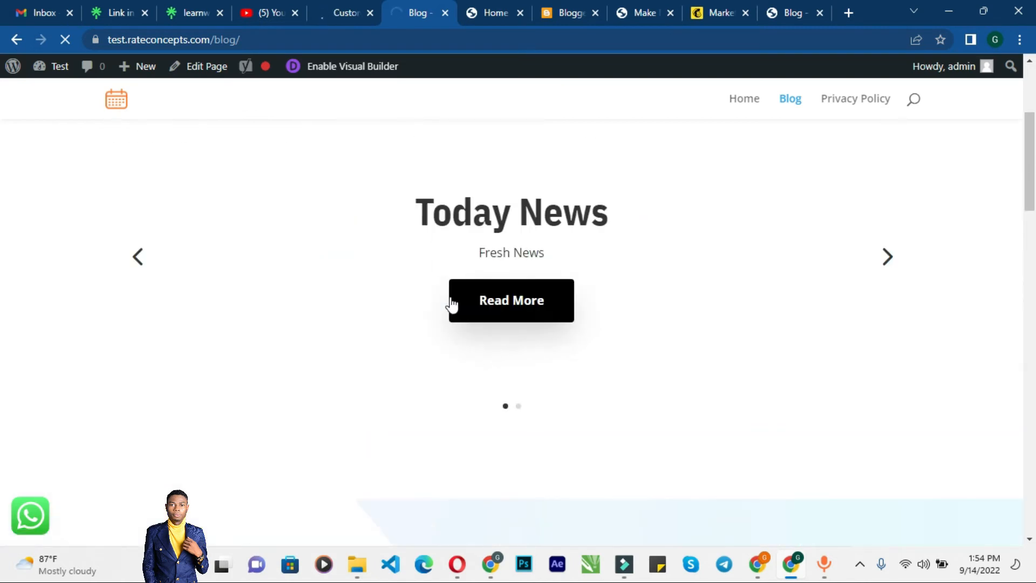
left_click(336, 8)
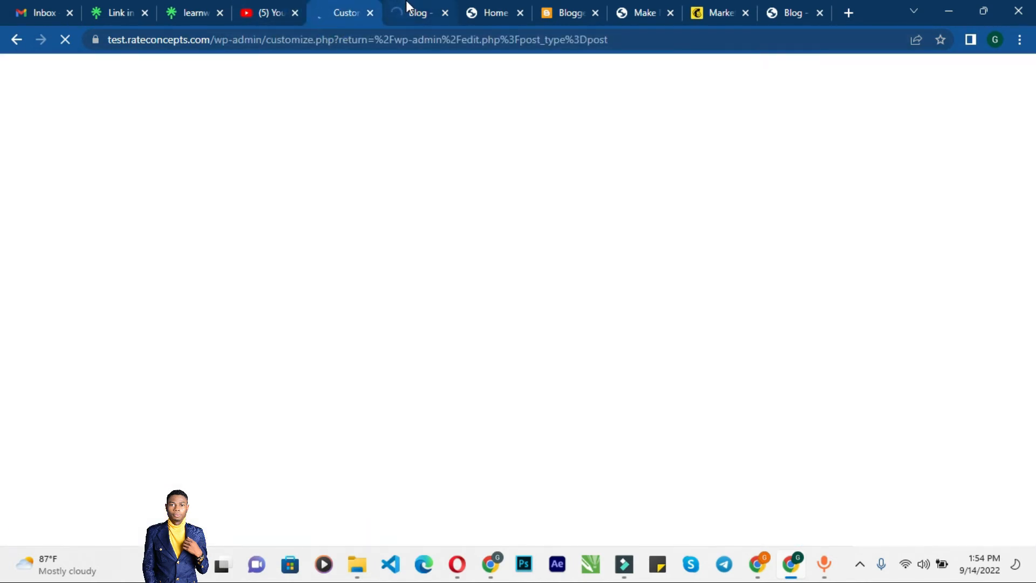
left_click(407, 3)
scroll(386, 209, "down", 6)
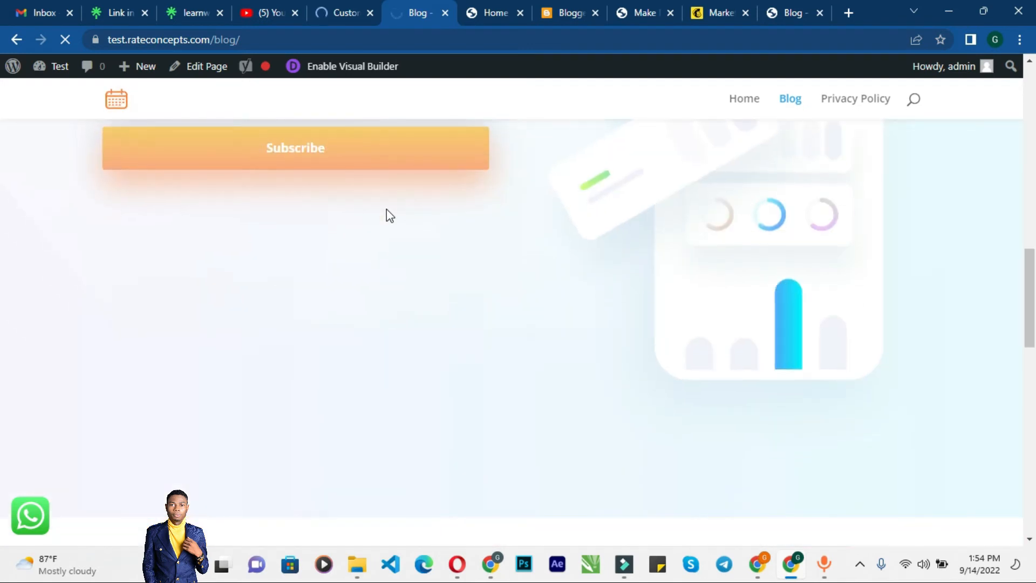
scroll(386, 209, "up", 7)
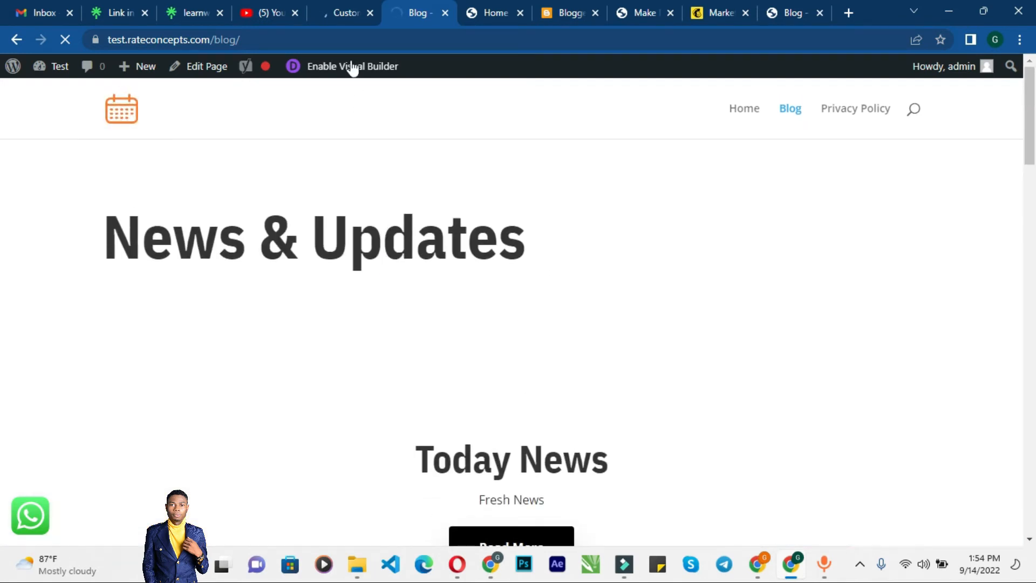
Step: Open the Site Identity settings under General Settings in the Customizer
left_click(335, 3)
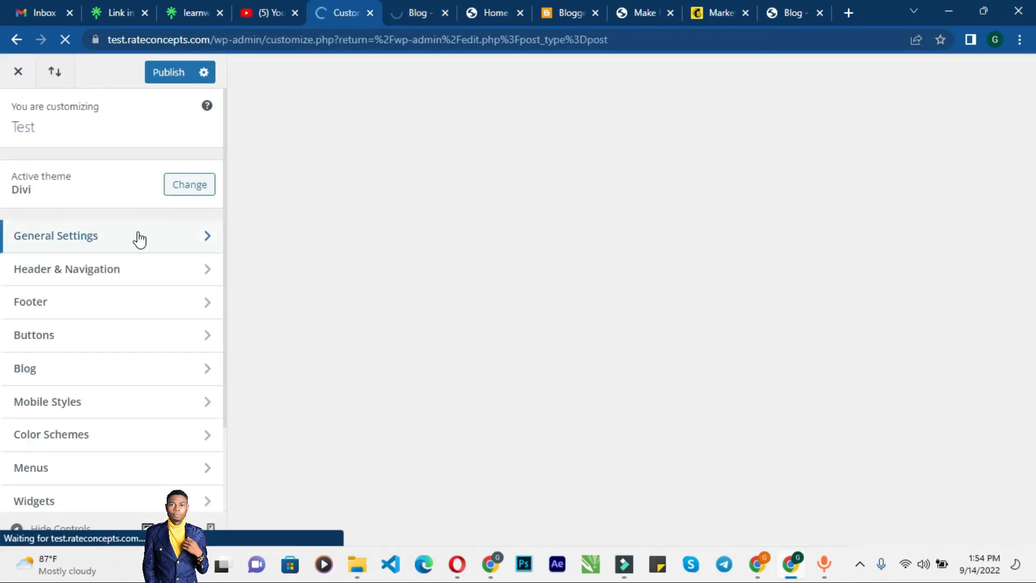
scroll(116, 273, "down", 2)
scroll(127, 231, "up", 2)
left_click(122, 238)
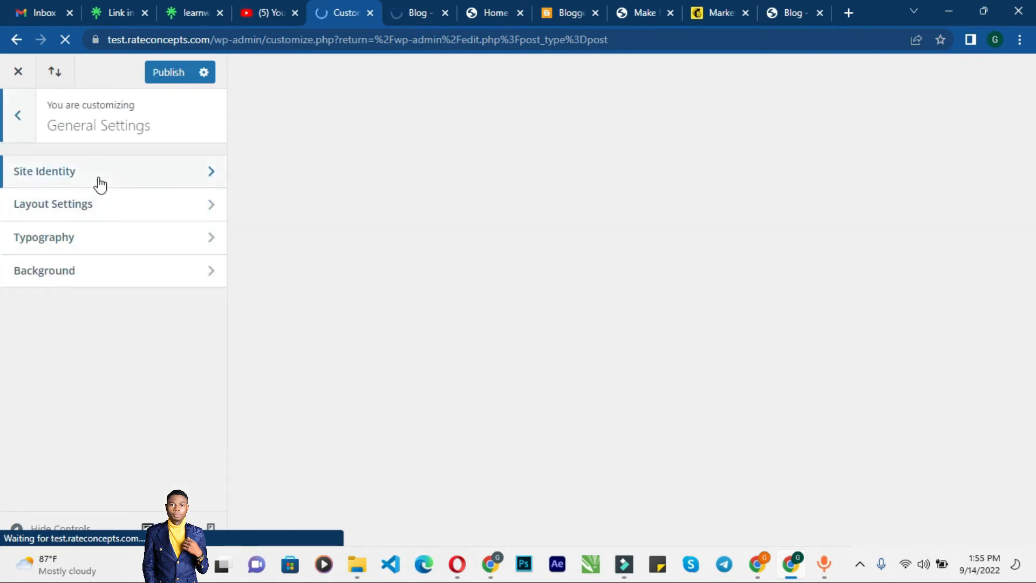
left_click(98, 181)
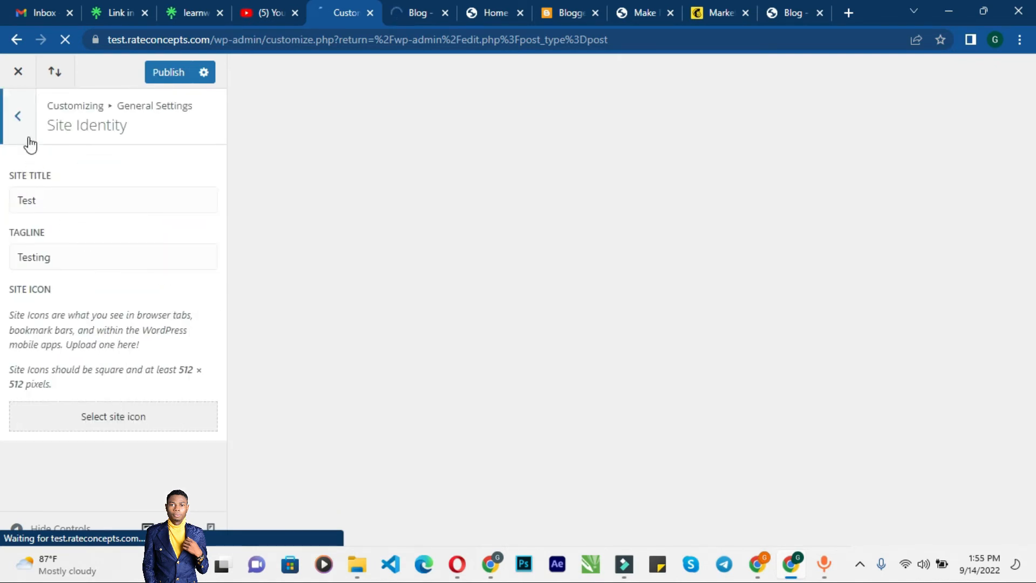
left_click(397, 12)
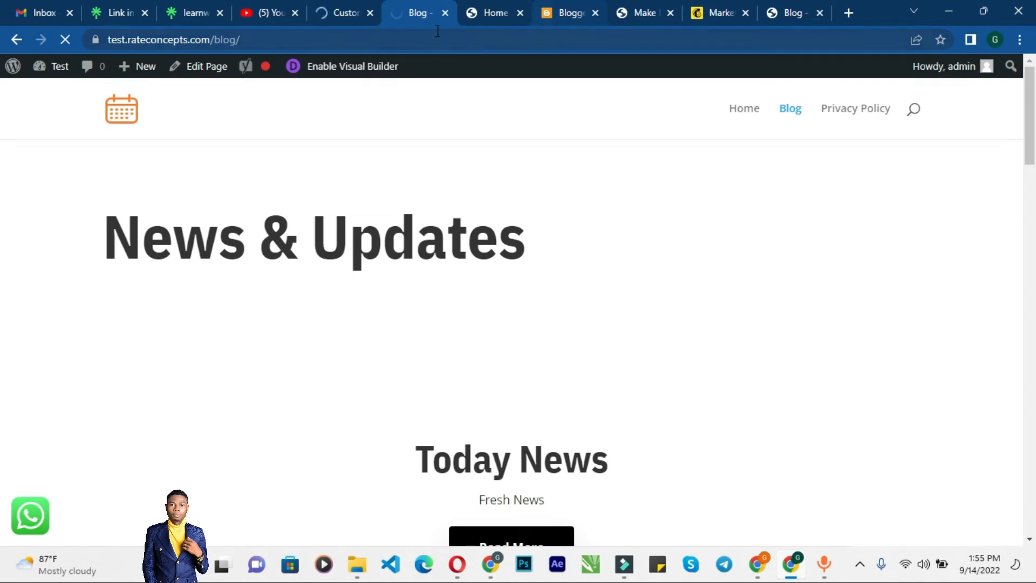
left_click(337, 7)
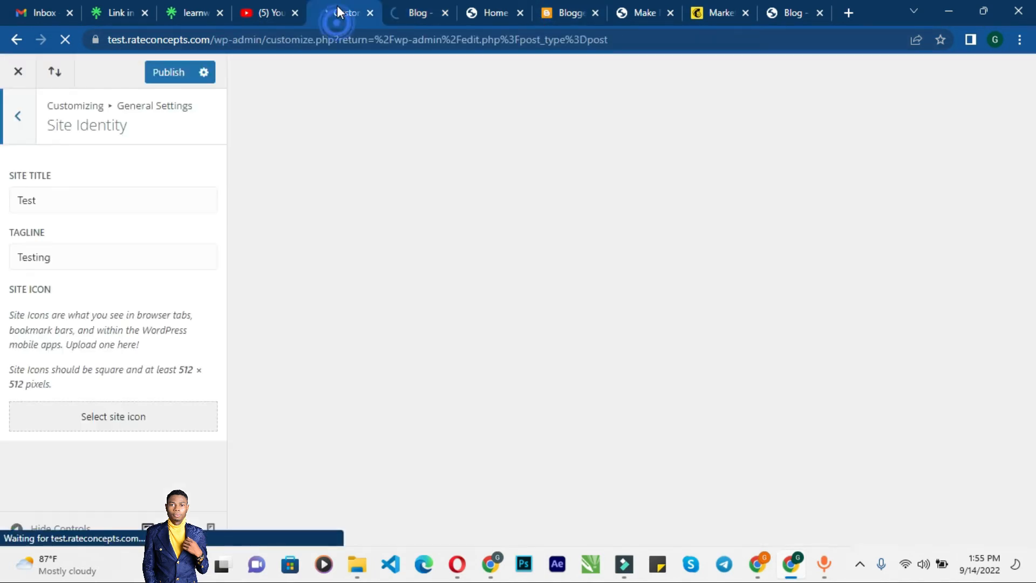
Step: Choose the 70 gauge image from the Media Library as the site icon
left_click(113, 421)
left_click(75, 127)
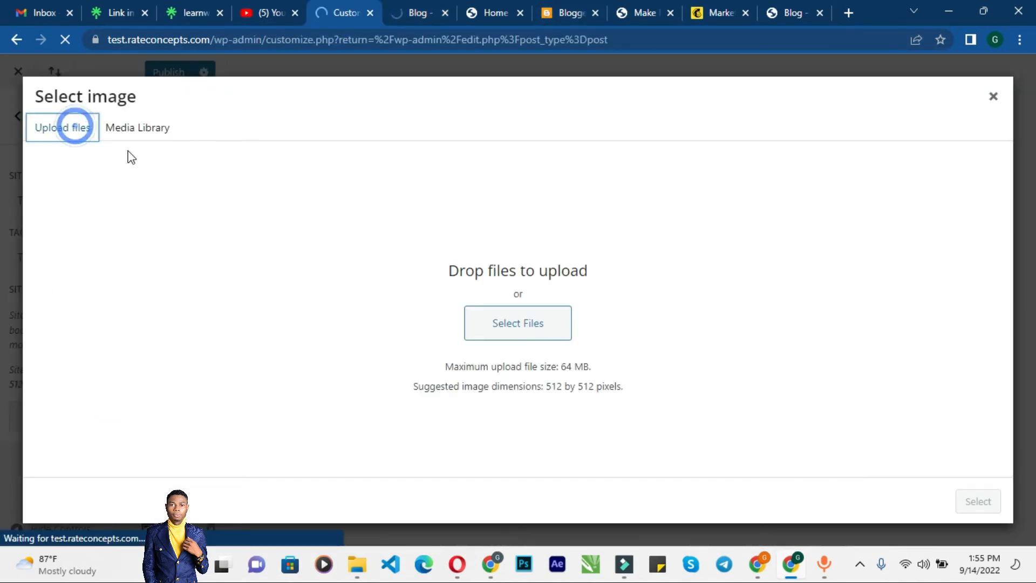
left_click(147, 129)
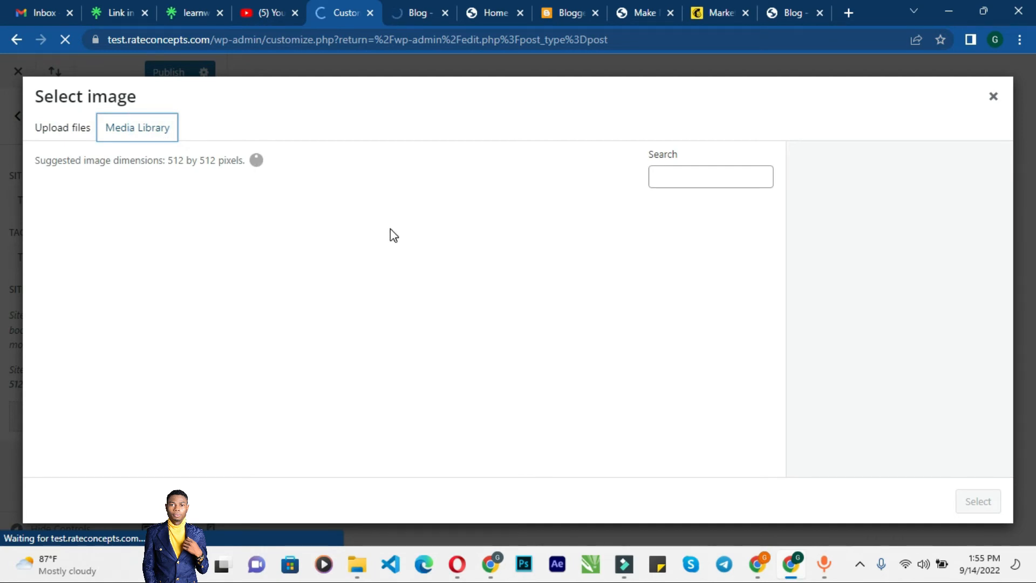
left_click(399, 11)
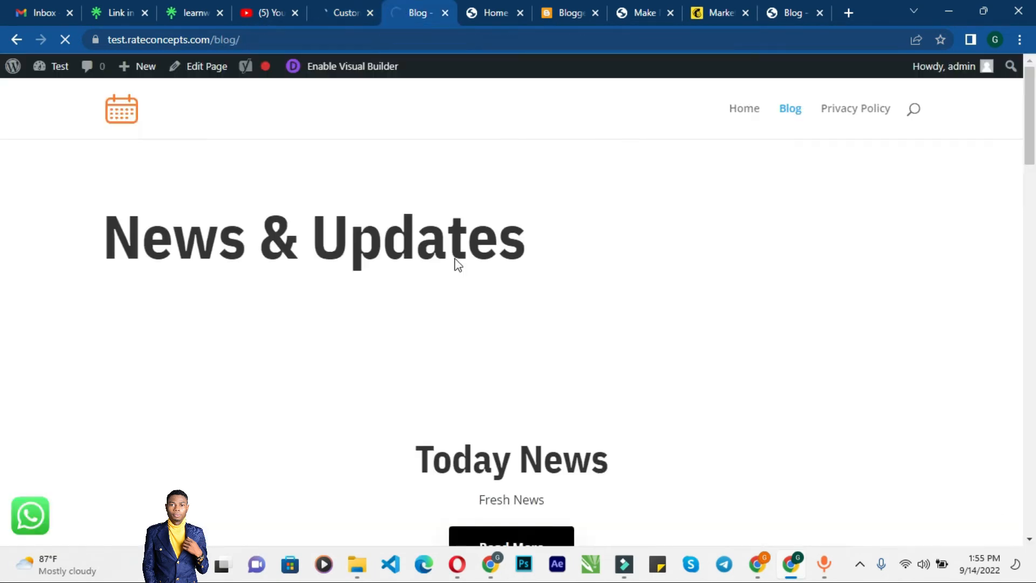
scroll(456, 261, "down", 7)
scroll(456, 262, "up", 7)
left_click(330, 6)
left_click(207, 389)
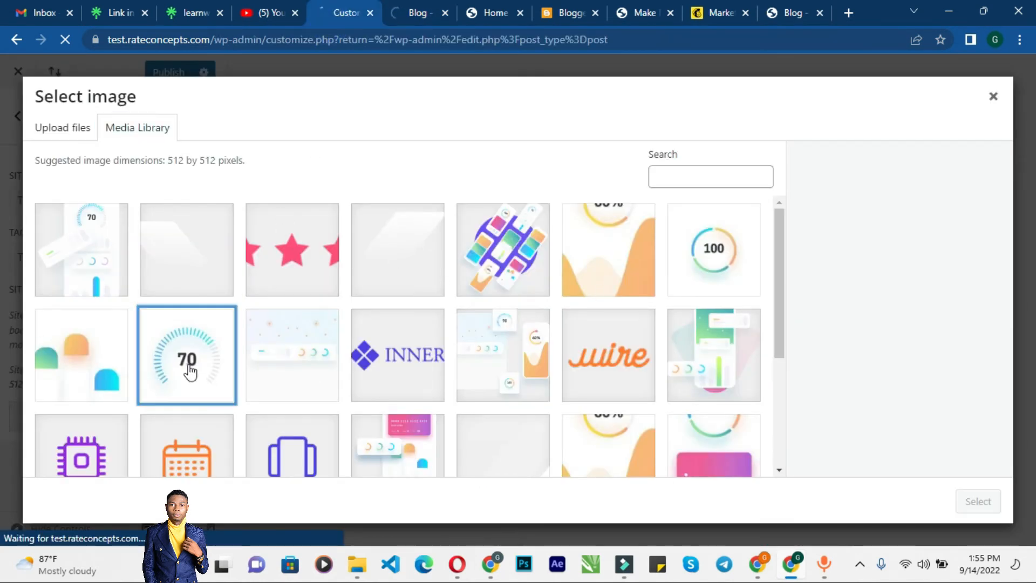
left_click(976, 505)
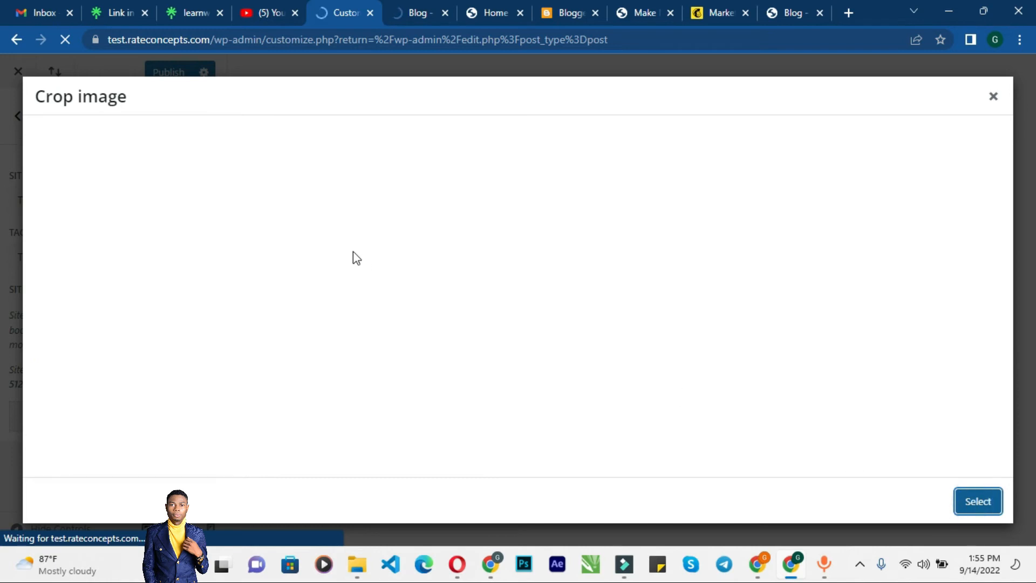
left_click(952, 501)
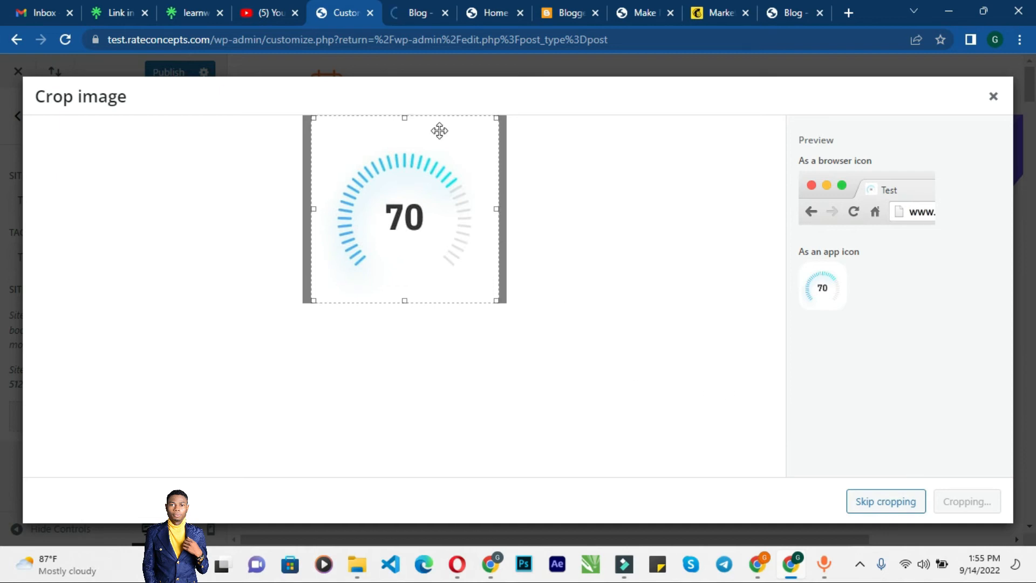
Step: Skip cropping the site icon and publish the Customizer changes
left_click(417, 14)
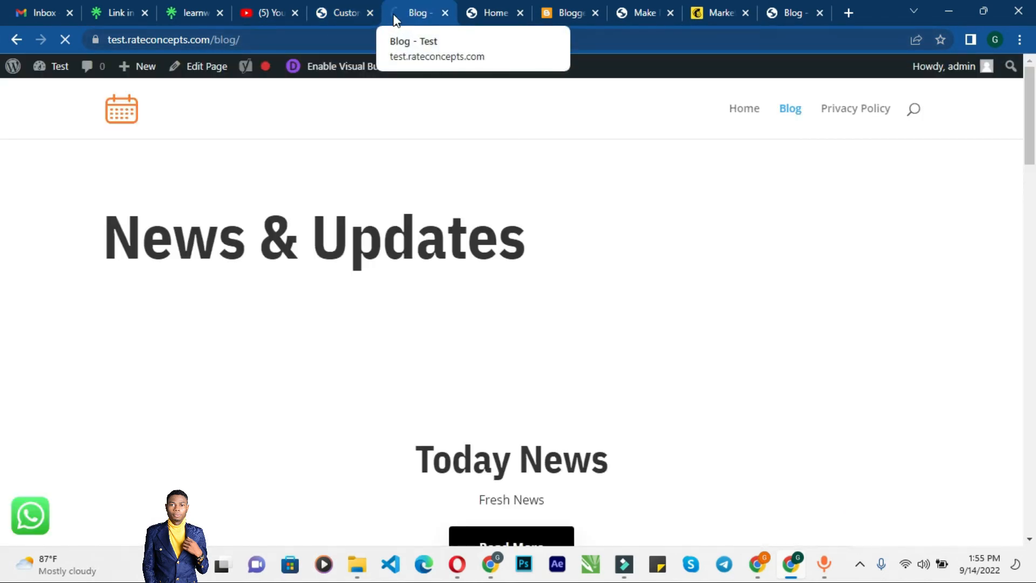
left_click(334, 13)
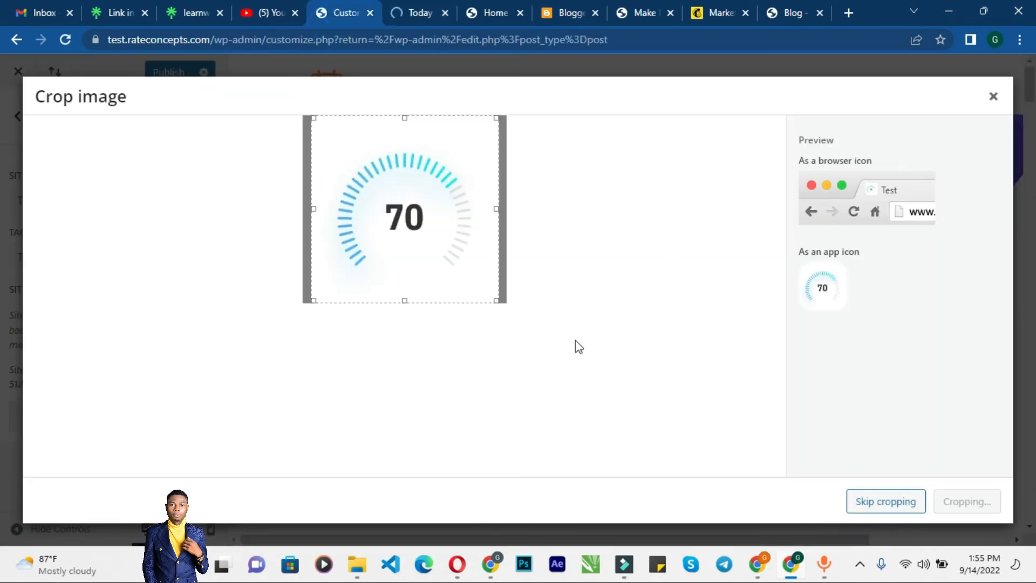
left_click(404, 13)
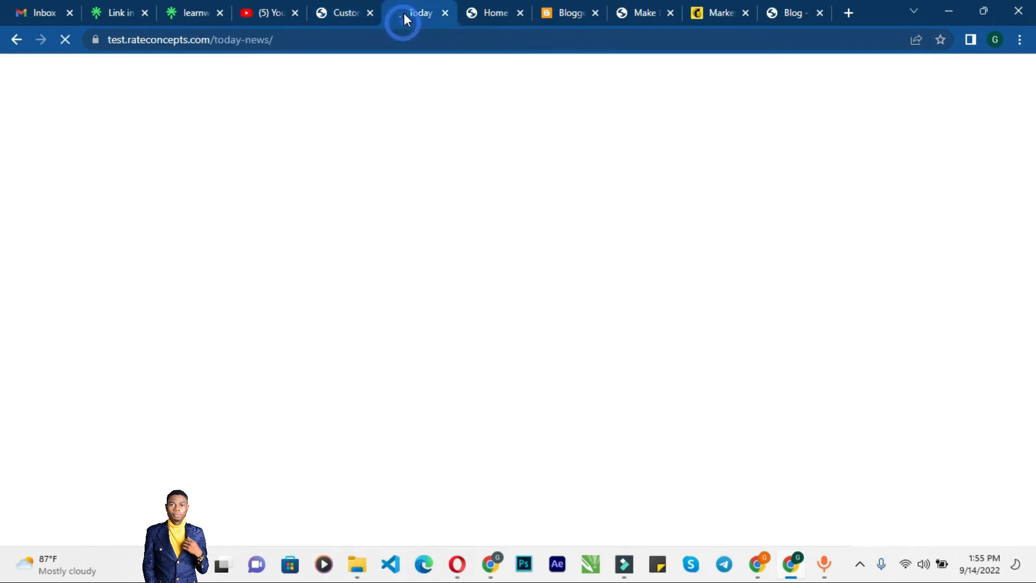
left_click(353, 16)
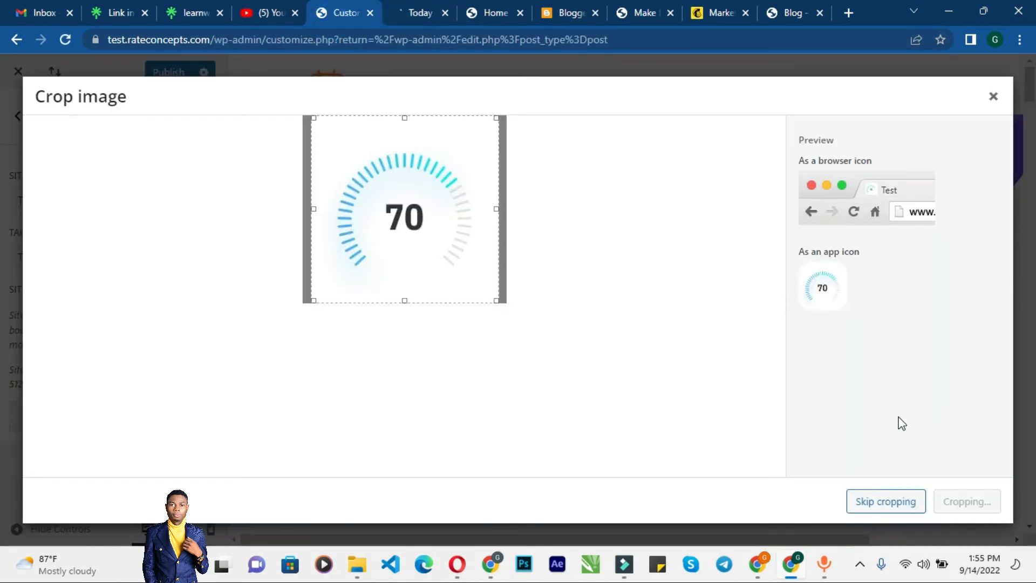
left_click(907, 506)
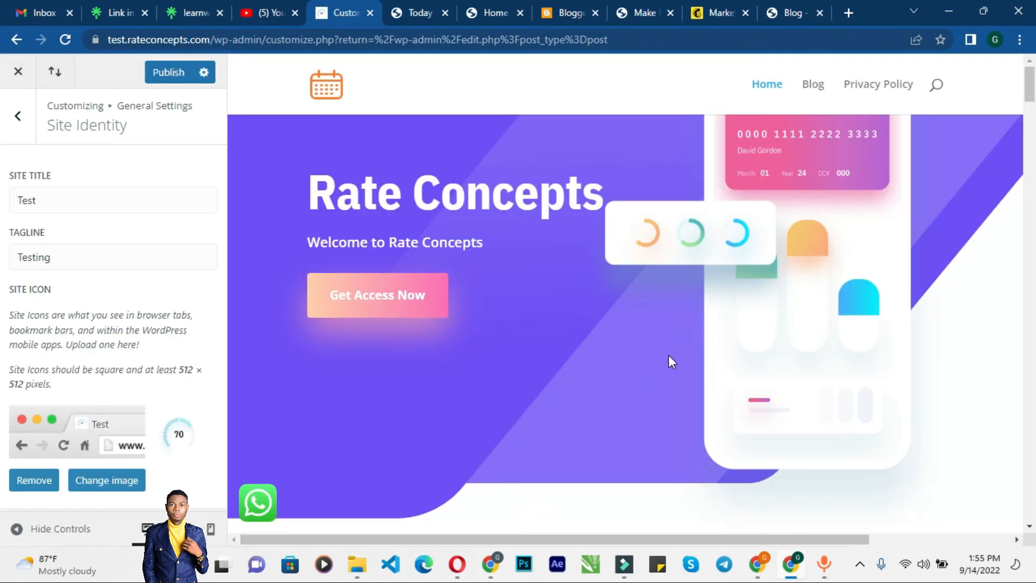
left_click(174, 74)
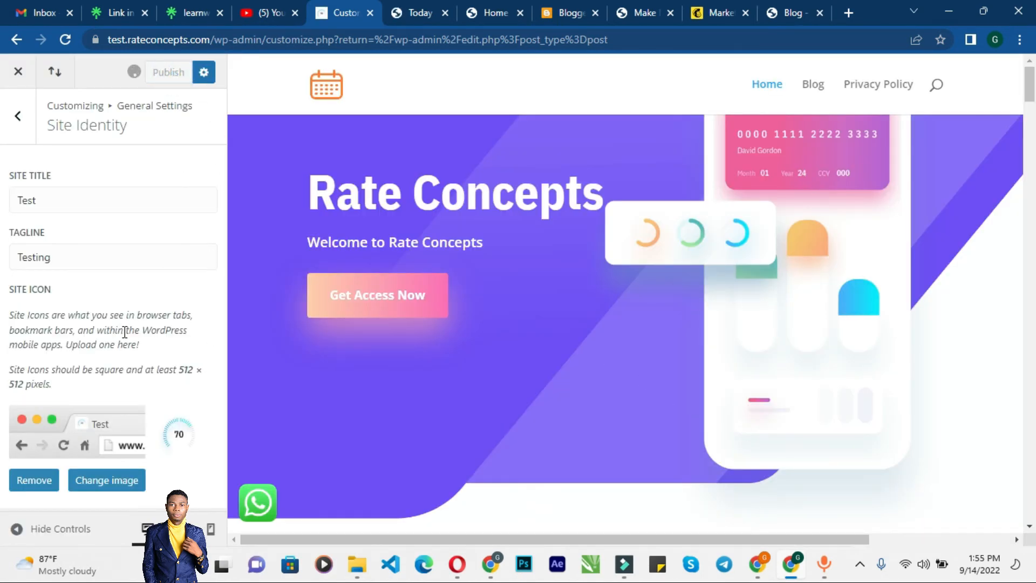
Step: Review the primary menu's items and display locations in the Customizer's Menus section
left_click(18, 117)
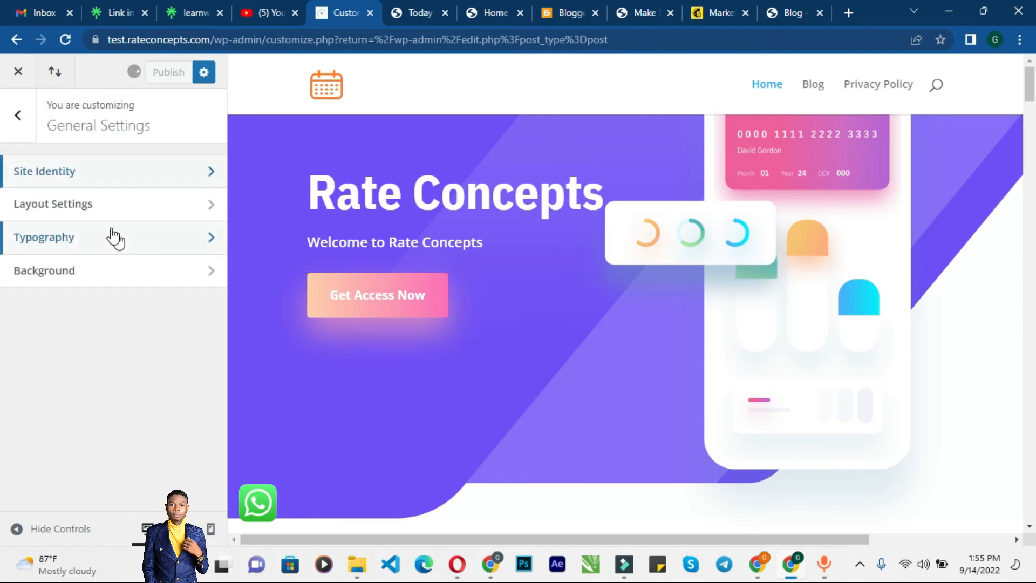
left_click(18, 121)
scroll(135, 301, "down", 2)
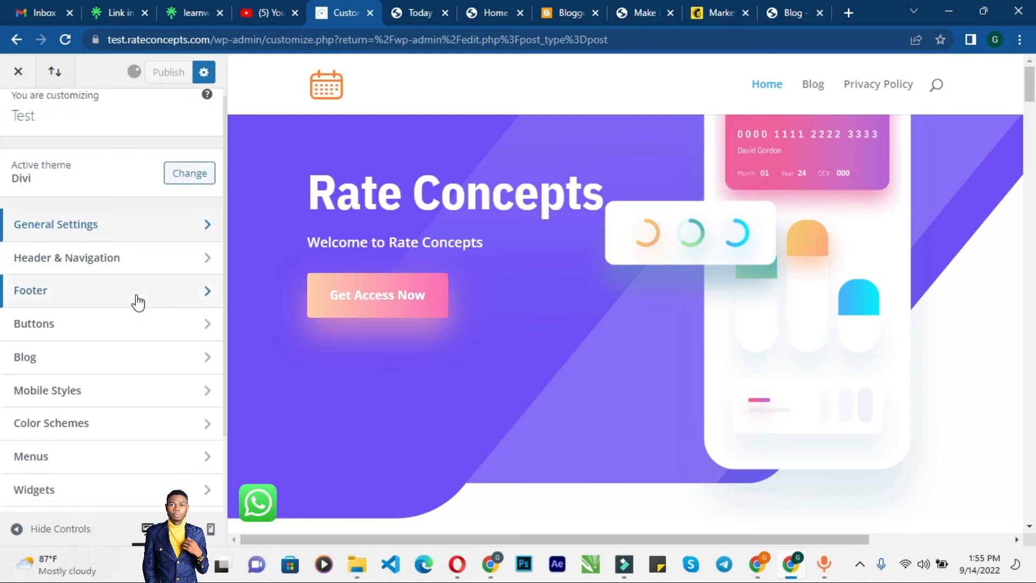
left_click(156, 394)
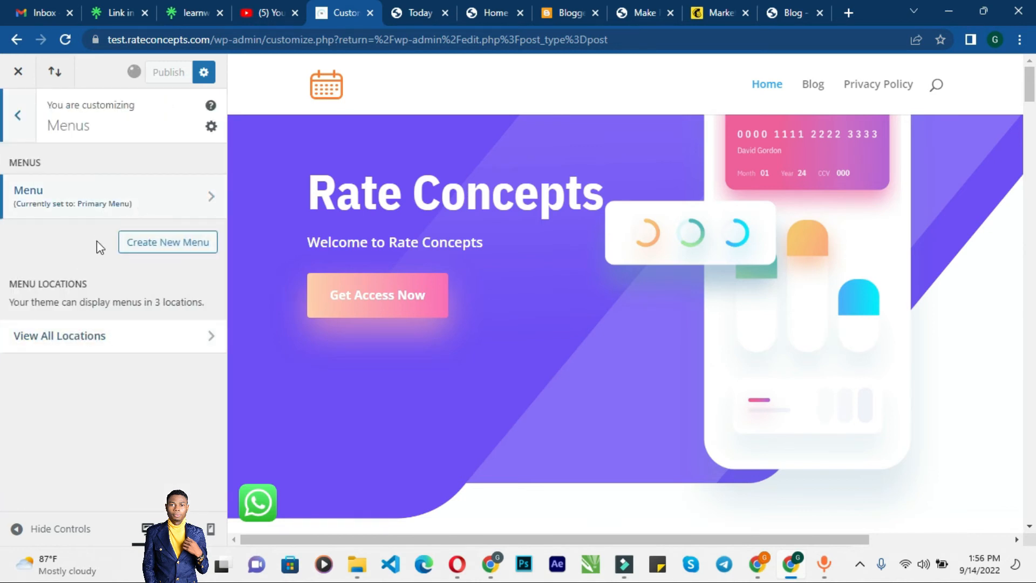
left_click(35, 197)
scroll(87, 259, "down", 3)
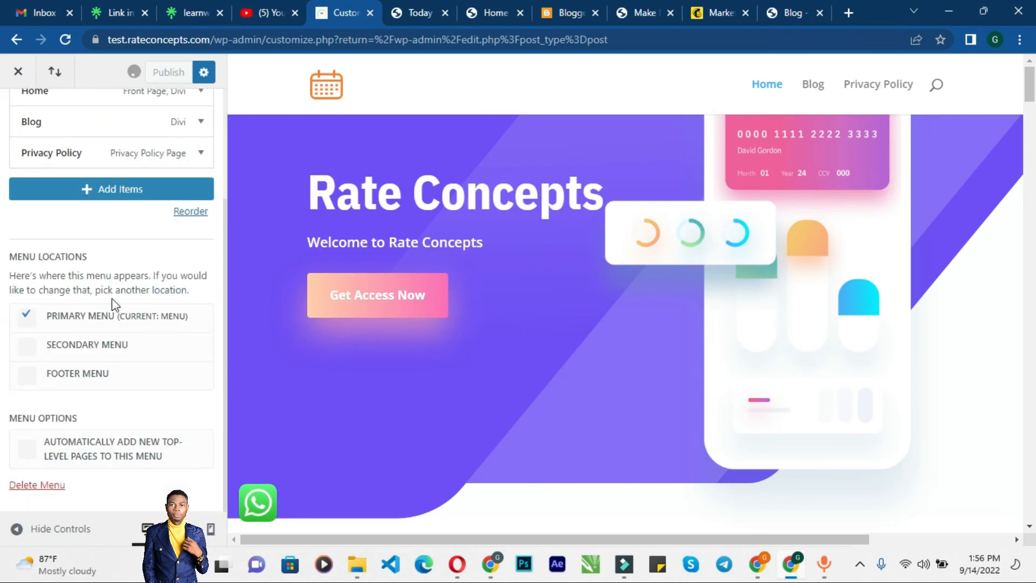
scroll(137, 338, "up", 5)
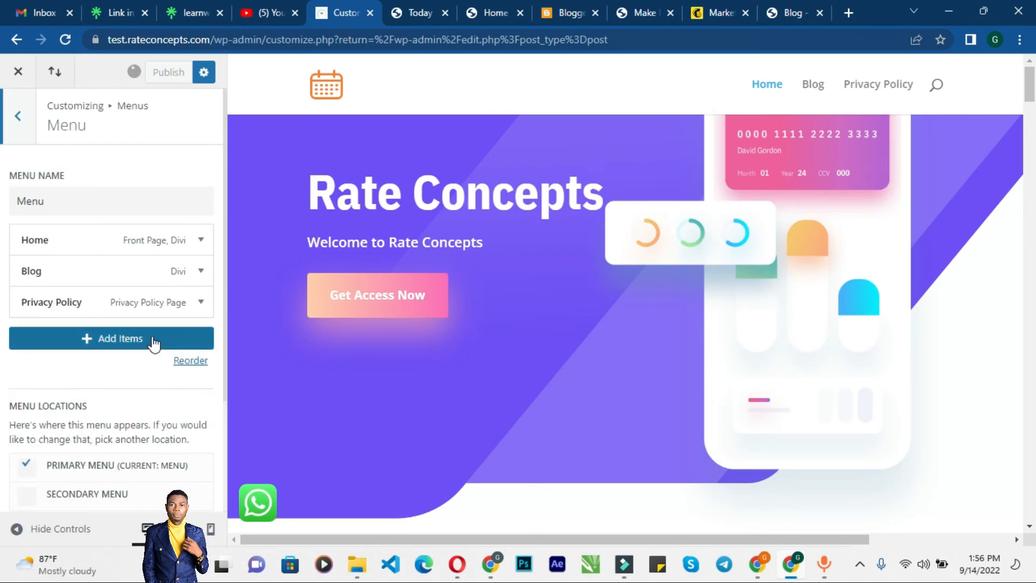
left_click(25, 127)
left_click(24, 128)
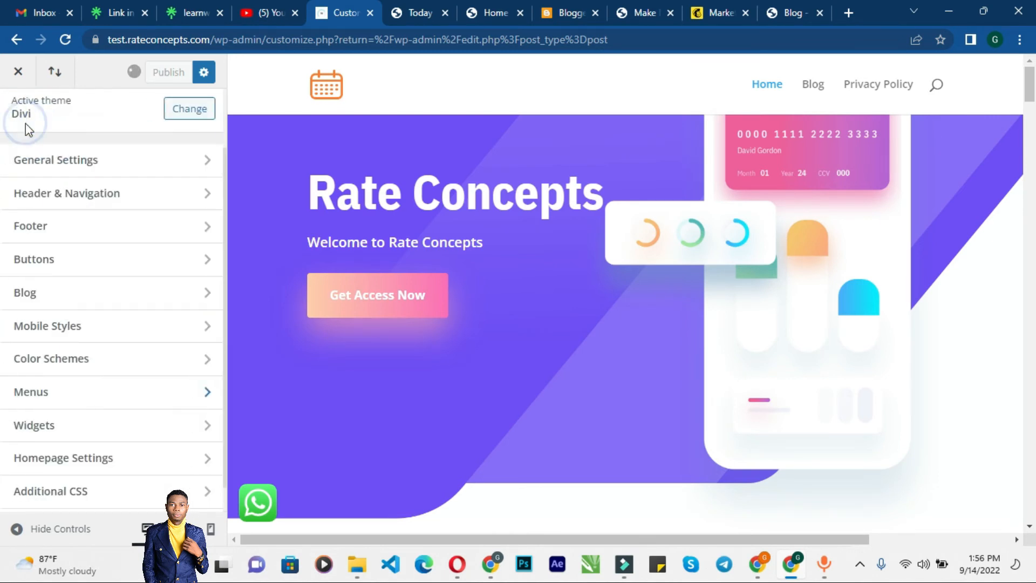
Step: Enable Make Full Width for the primary menu bar under Header & Navigation
left_click(102, 201)
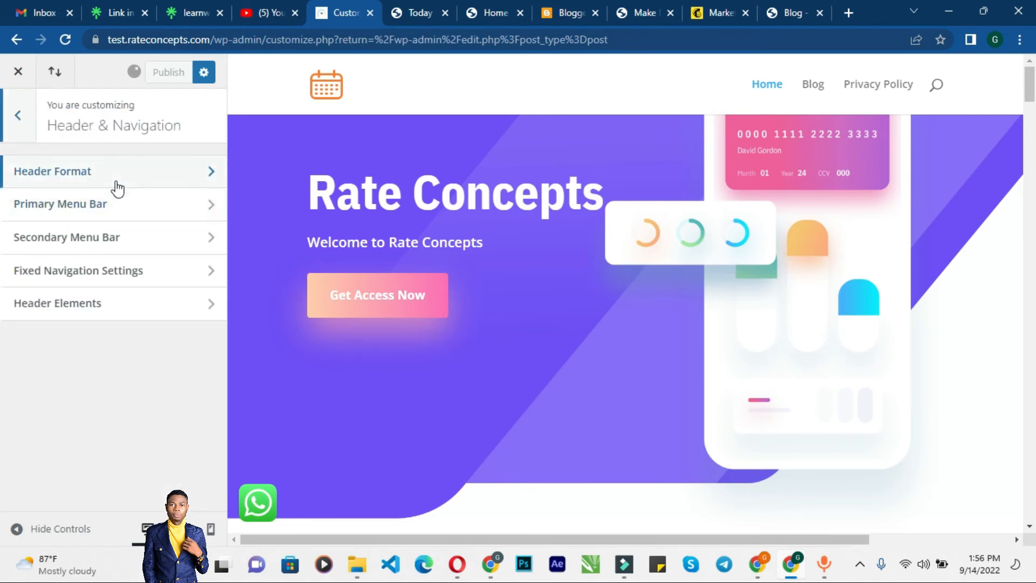
left_click(123, 180)
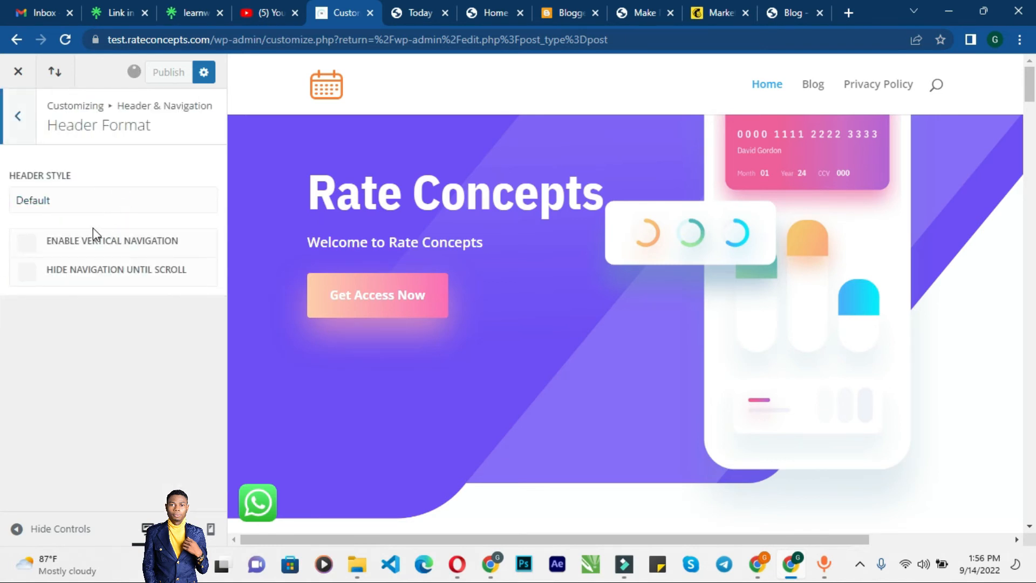
left_click(21, 129)
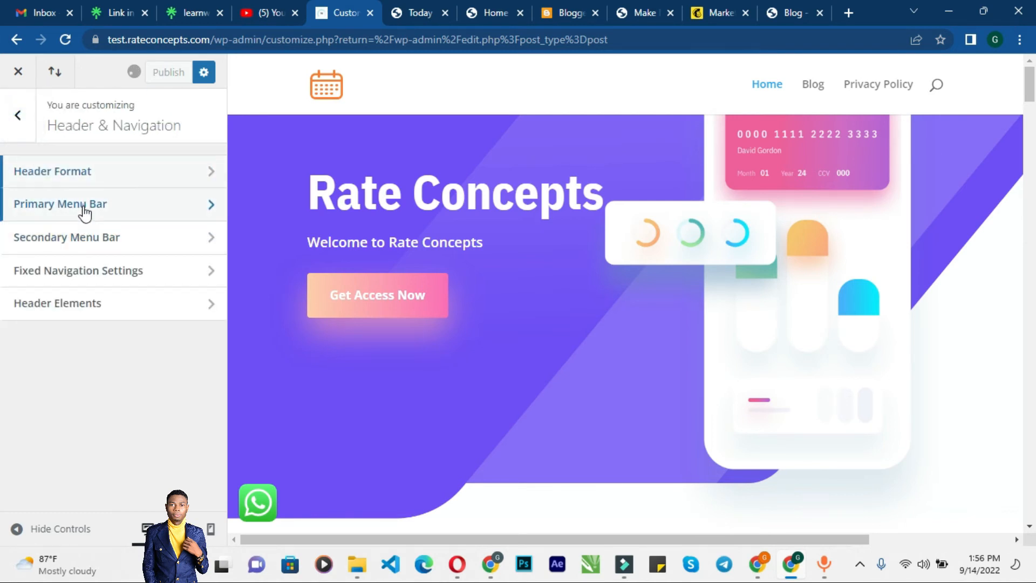
left_click(85, 214)
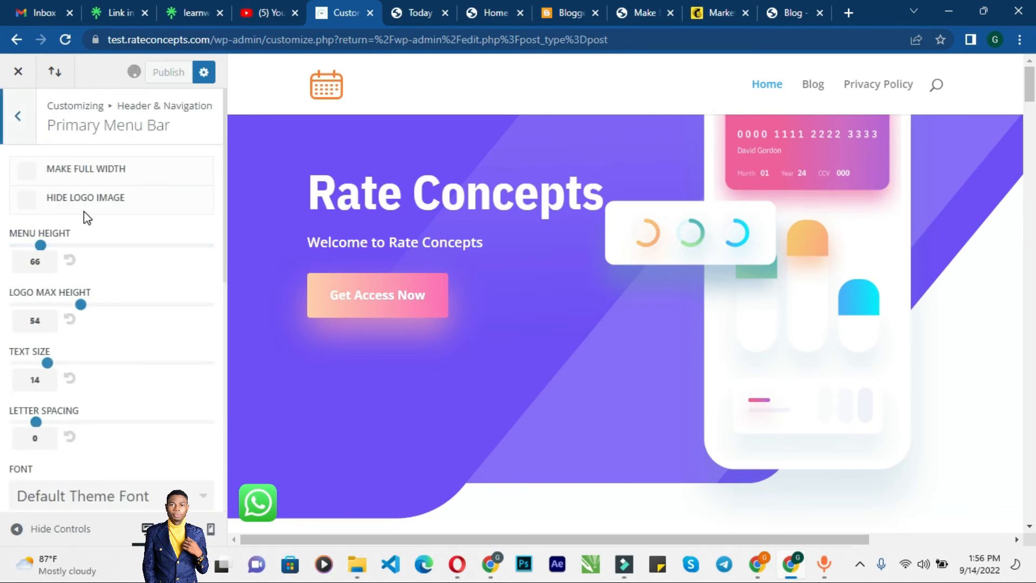
left_click(26, 197)
left_click(28, 204)
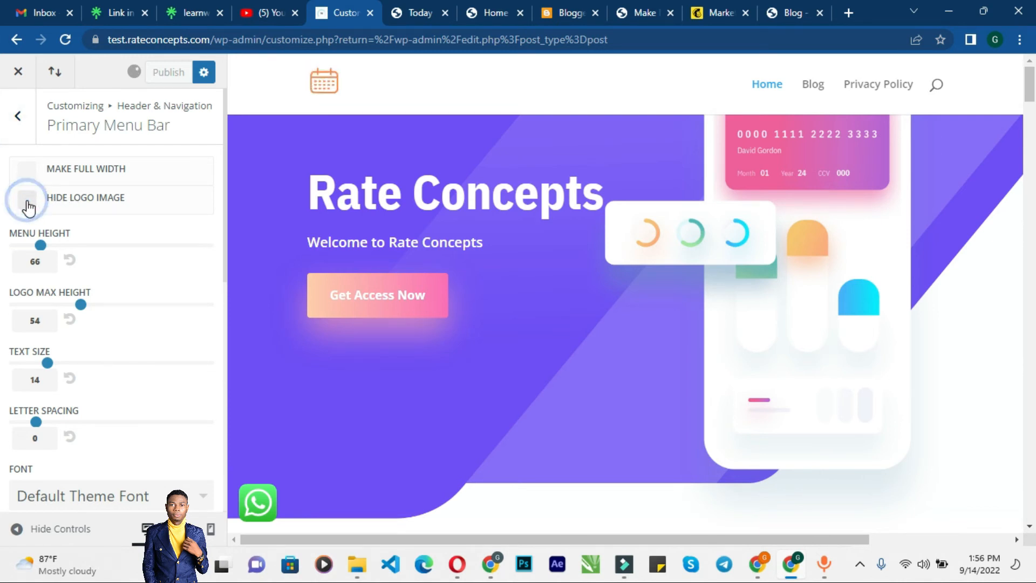
left_click(28, 173)
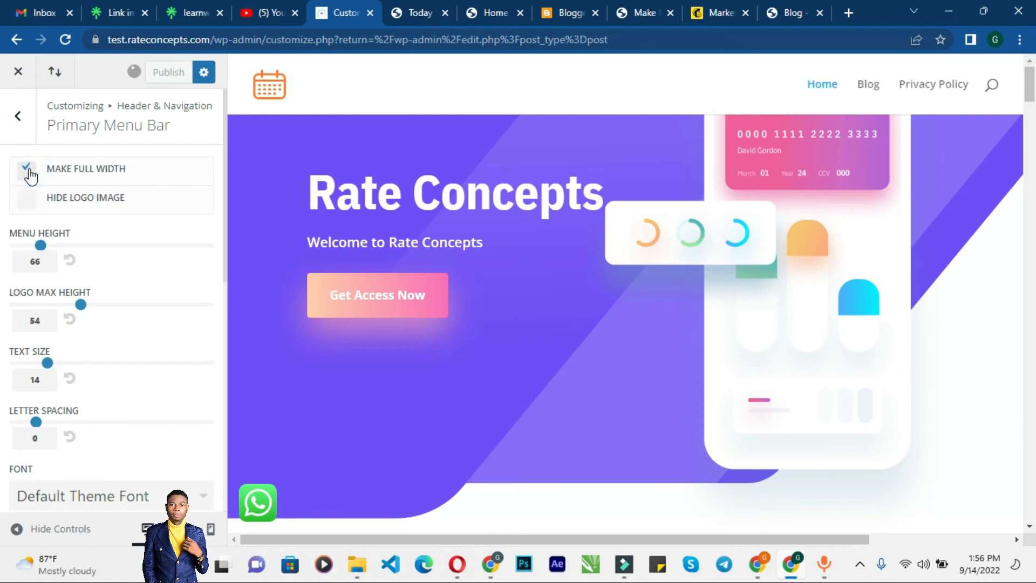
Step: Review the Primary Menu Bar's full-width option and colour settings, then return to Header & Navigation
left_click(31, 176)
left_click(31, 176)
left_click(31, 176)
left_click(30, 176)
scroll(121, 263, "down", 9)
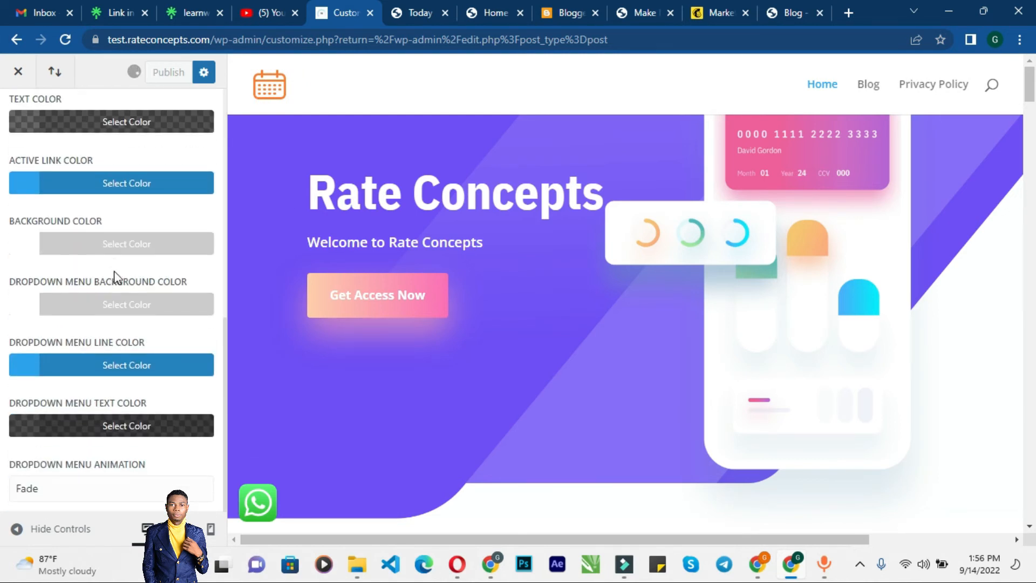
scroll(114, 277, "up", 5)
scroll(114, 278, "up", 3)
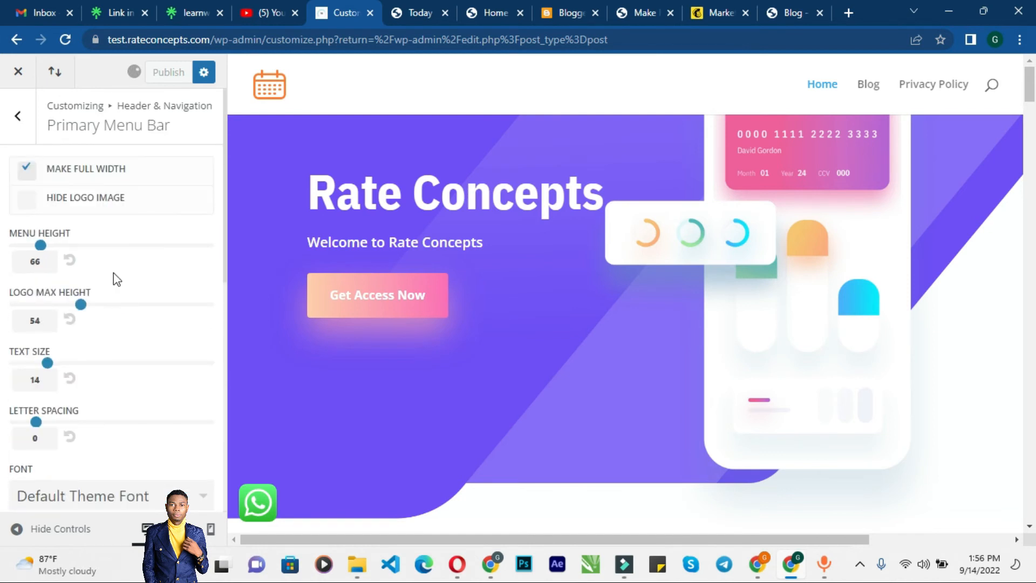
left_click(20, 120)
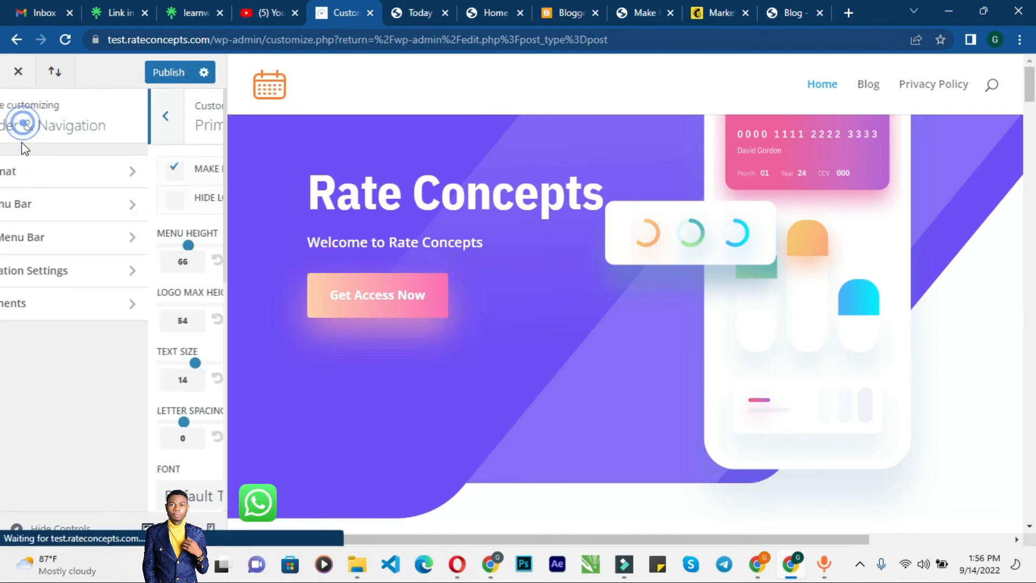
Step: Review the Fixed Navigation Settings options and return to Header & Navigation
left_click(119, 278)
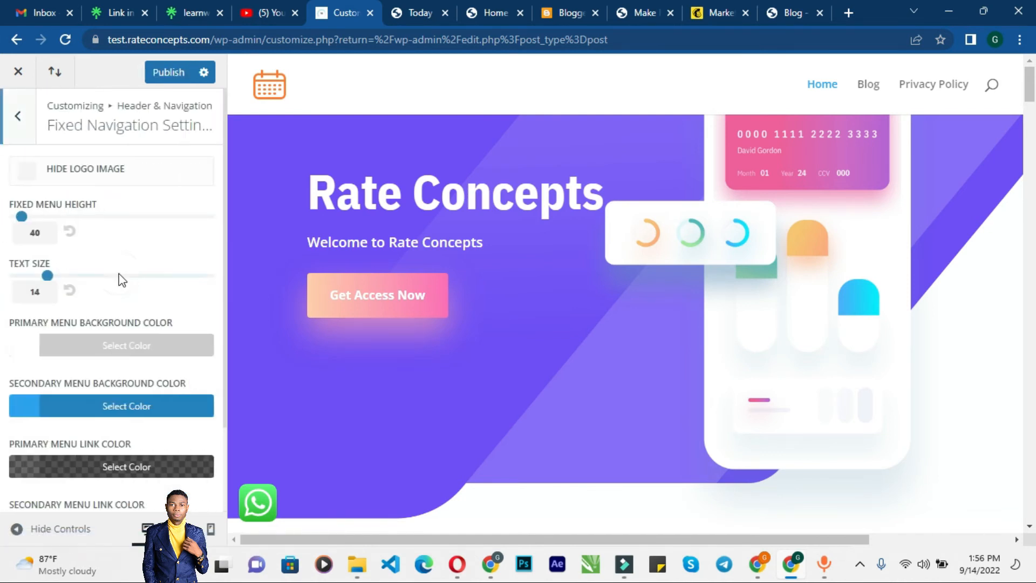
scroll(118, 276, "down", 2)
scroll(121, 281, "up", 3)
left_click(19, 120)
Step: Turn off Show Search Icon under Header Elements and publish the Customizer changes
left_click(82, 305)
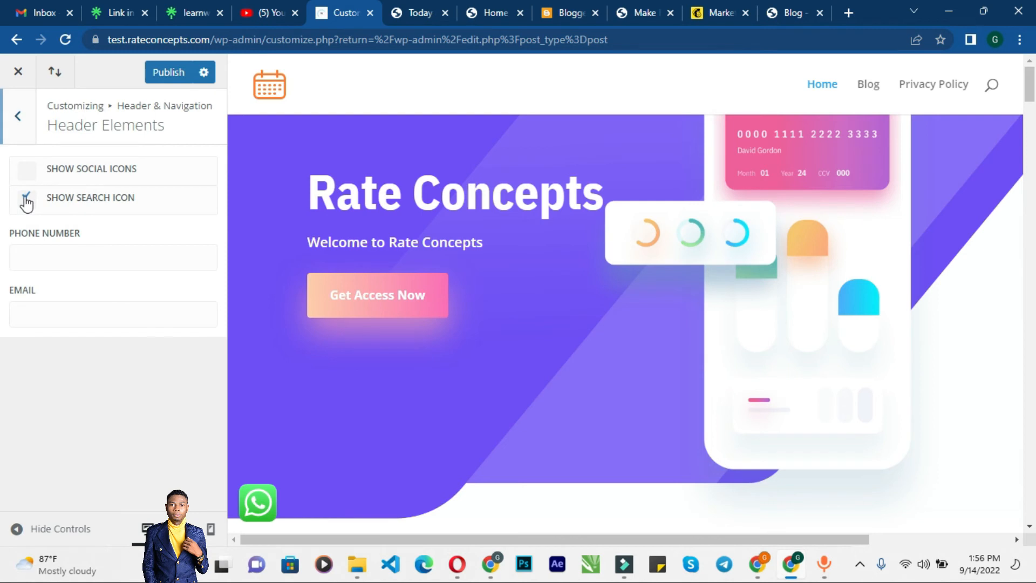
left_click(27, 201)
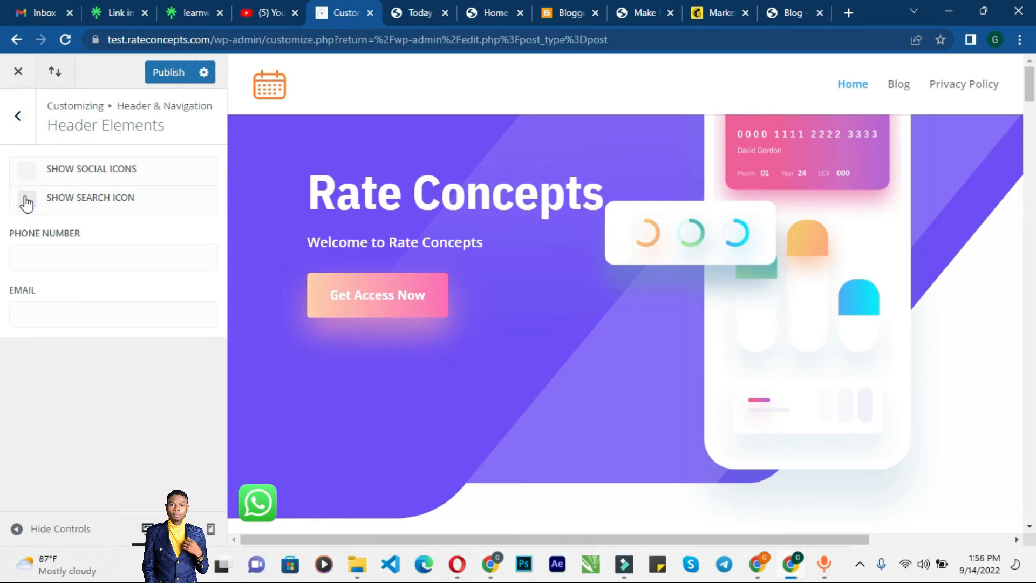
left_click(27, 201)
left_click(27, 201)
left_click(19, 116)
left_click(162, 75)
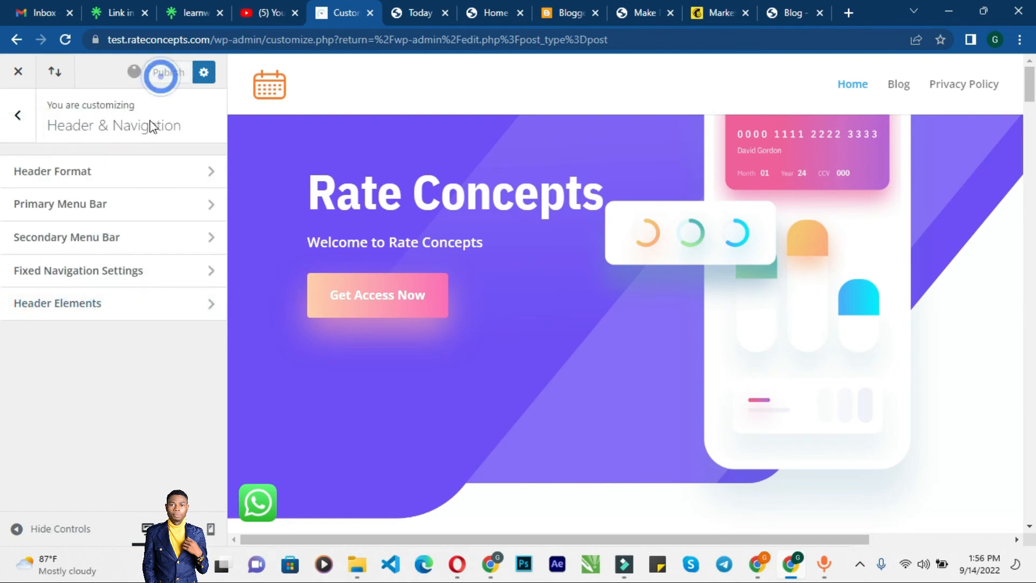
Step: Reload the Today News post page to view the updated header
left_click(416, 18)
left_click(373, 37)
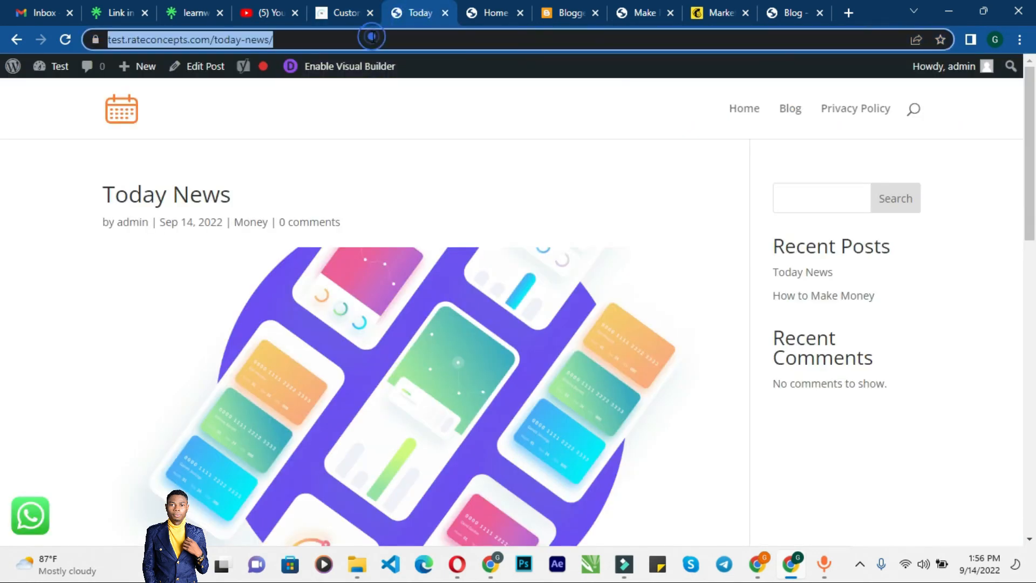
key("Return")
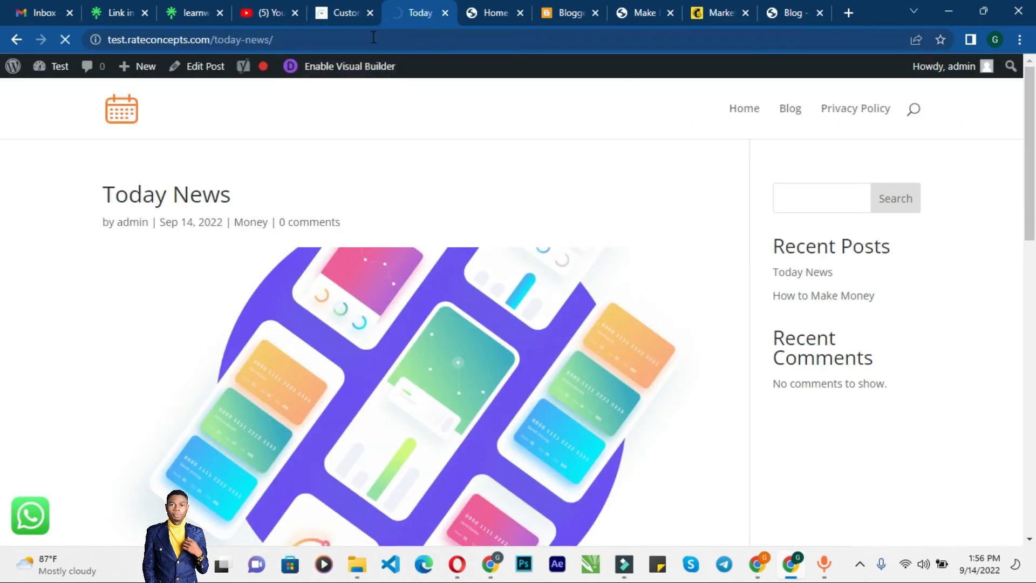
left_click(335, 12)
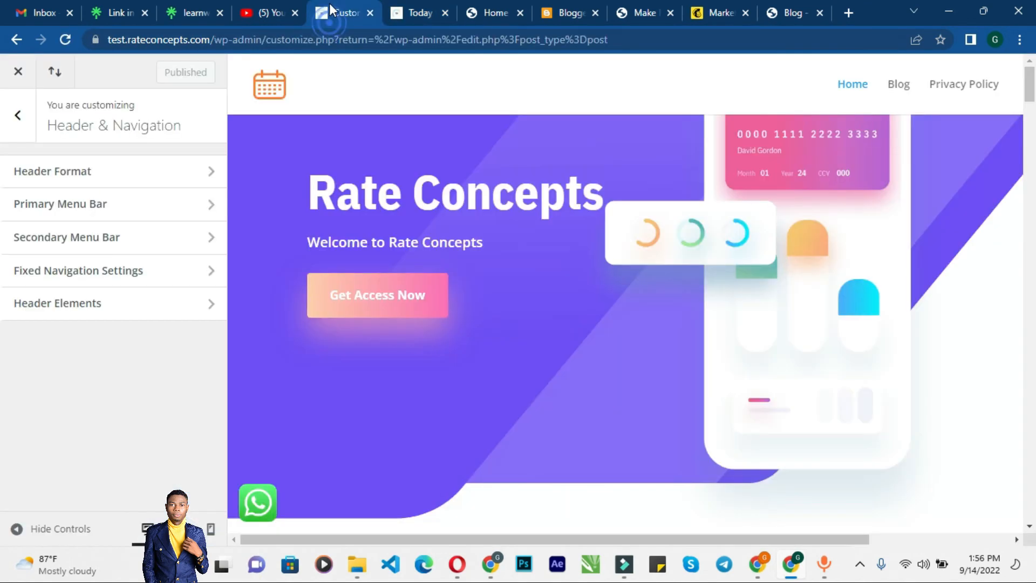
left_click(416, 13)
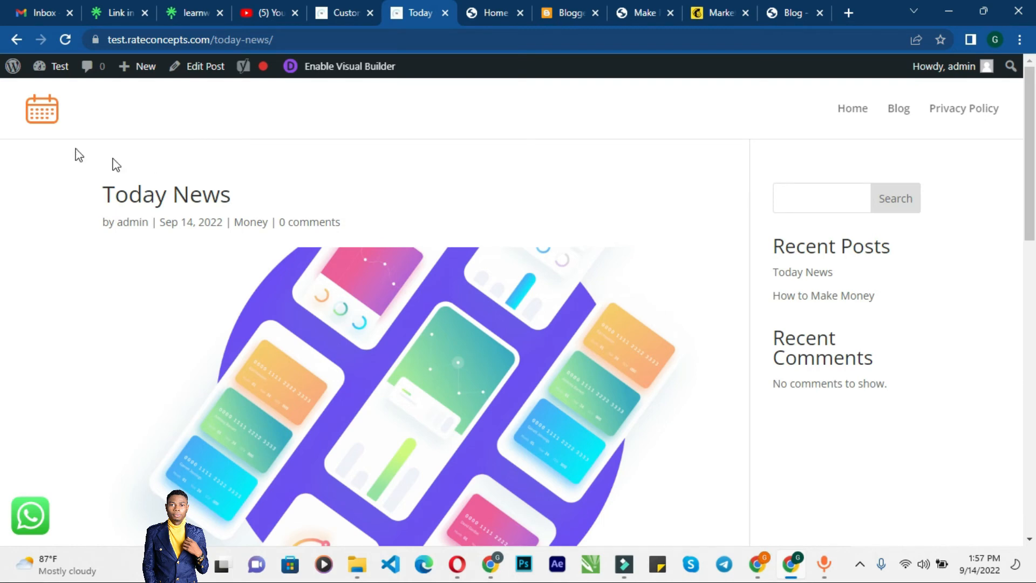
Step: Scroll through the Today News post page to examine its header, content, comment form and footer
scroll(280, 168, "down", 8)
scroll(280, 172, "up", 8)
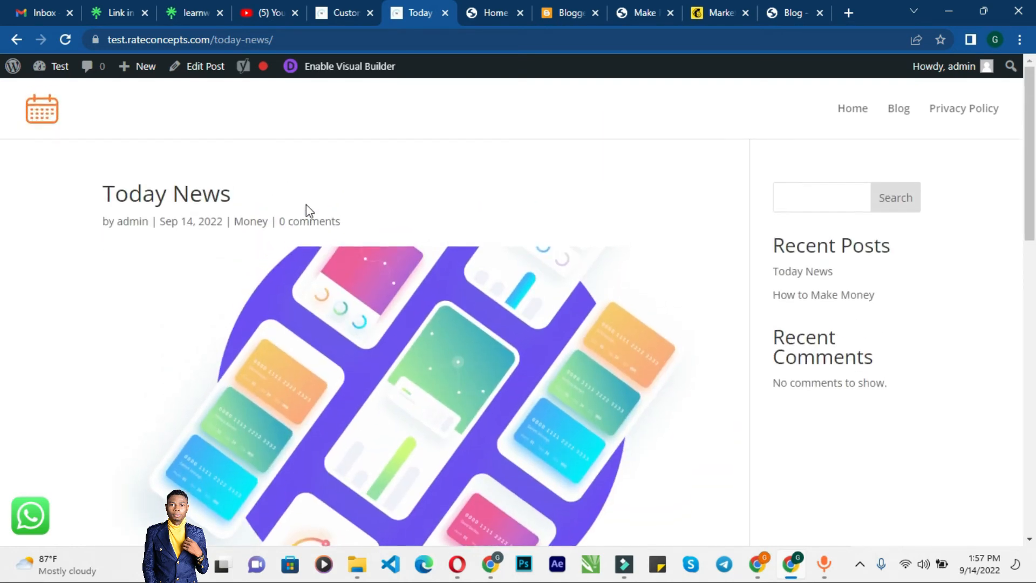
scroll(609, 225, "down", 8)
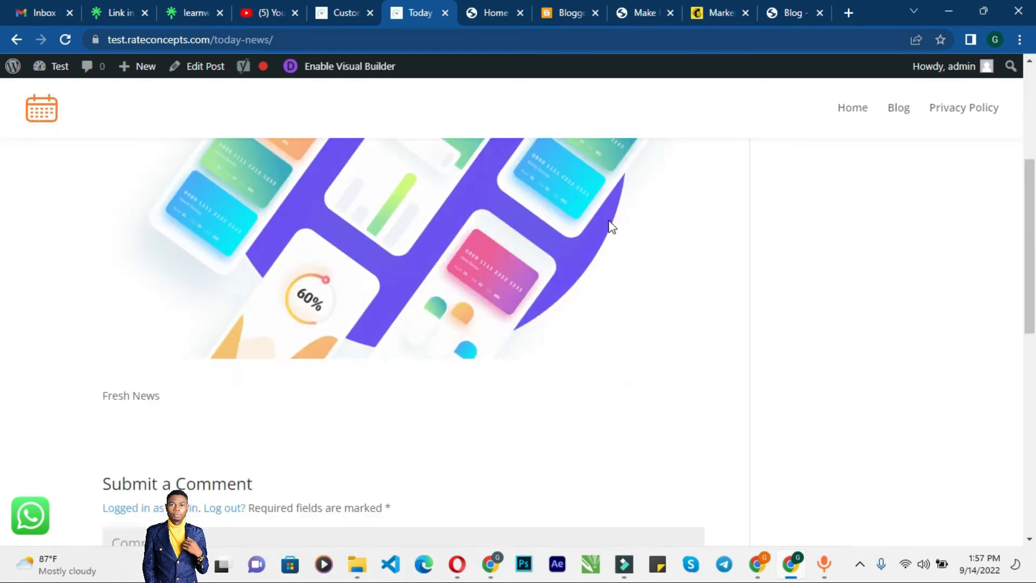
scroll(587, 225, "up", 5)
scroll(587, 224, "down", 6)
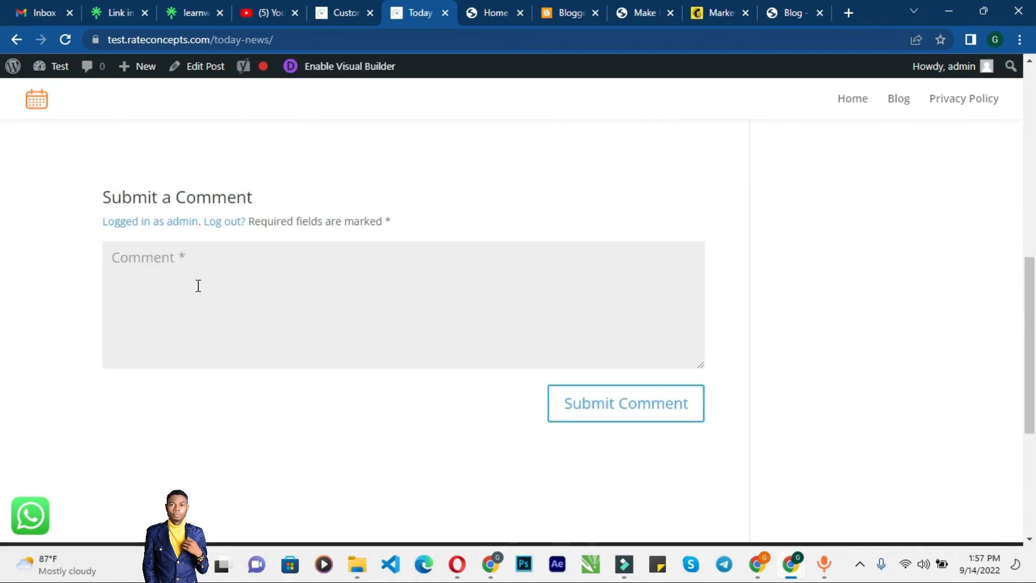
scroll(424, 245, "down", 5)
scroll(423, 246, "up", 6)
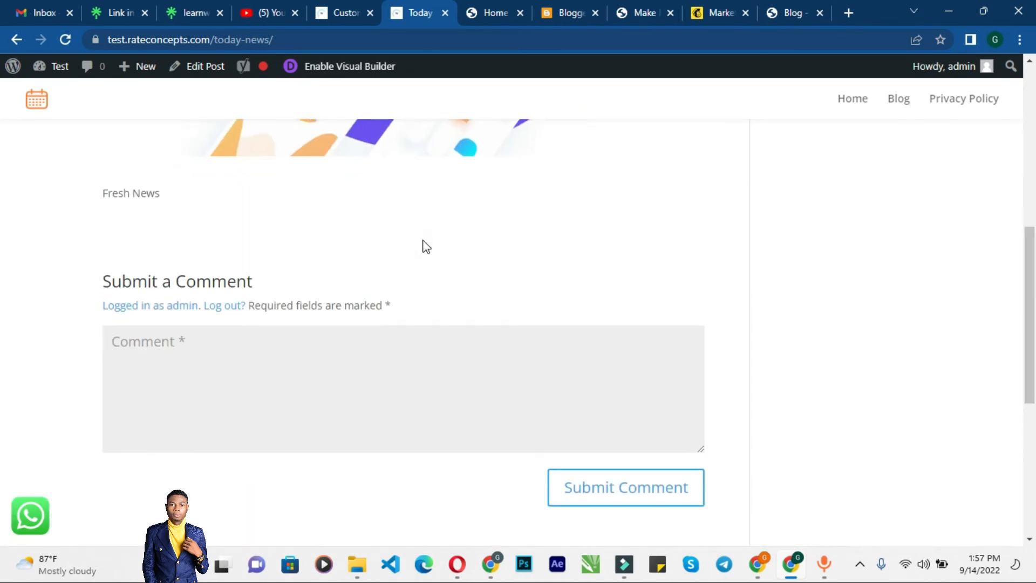
scroll(425, 246, "down", 6)
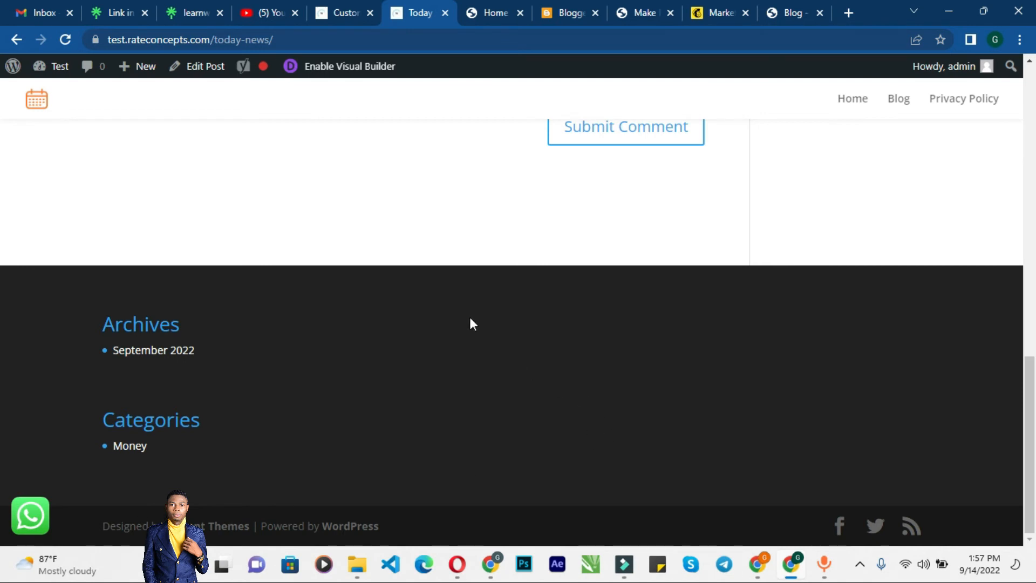
scroll(471, 323, "up", 10)
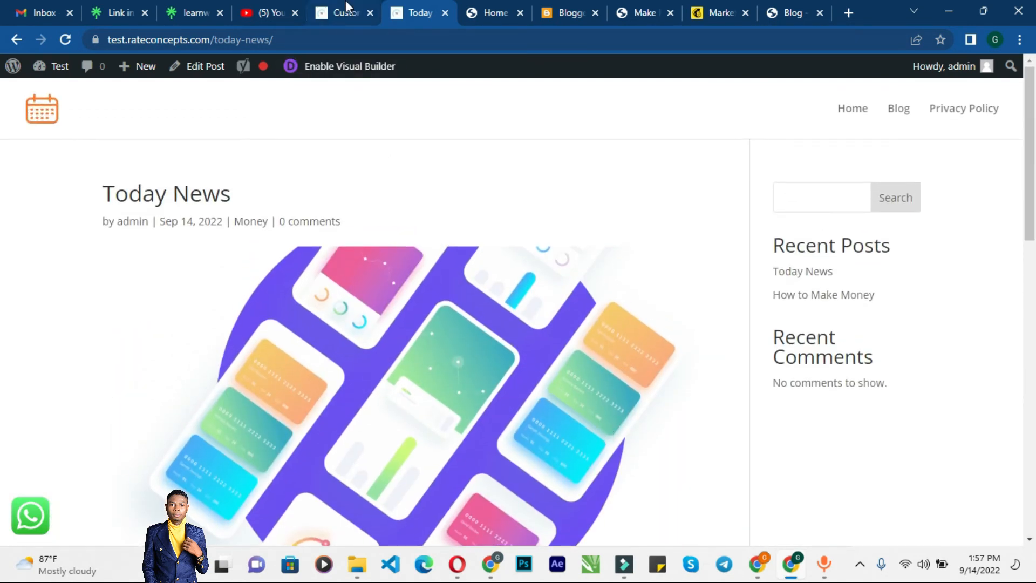
Step: Open the Customizer's Menus section from the main panel and go back out of it
left_click(346, 7)
left_click(21, 120)
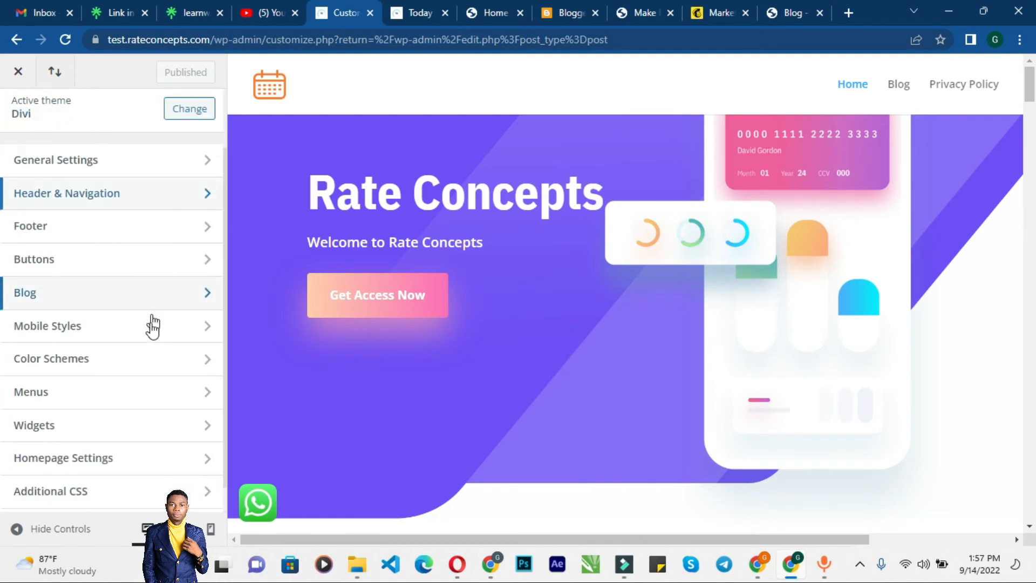
scroll(152, 326, "down", 1)
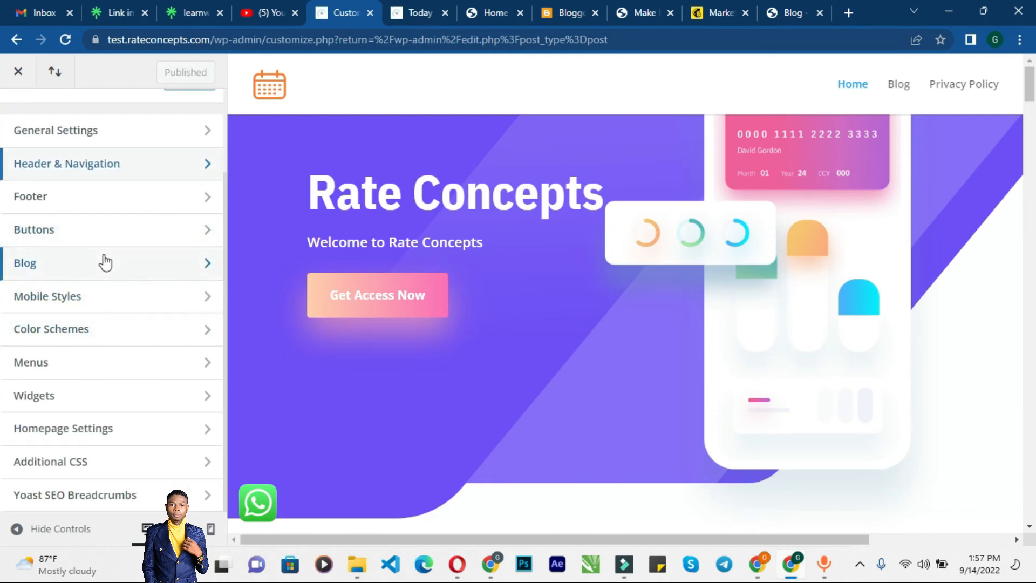
left_click(125, 380)
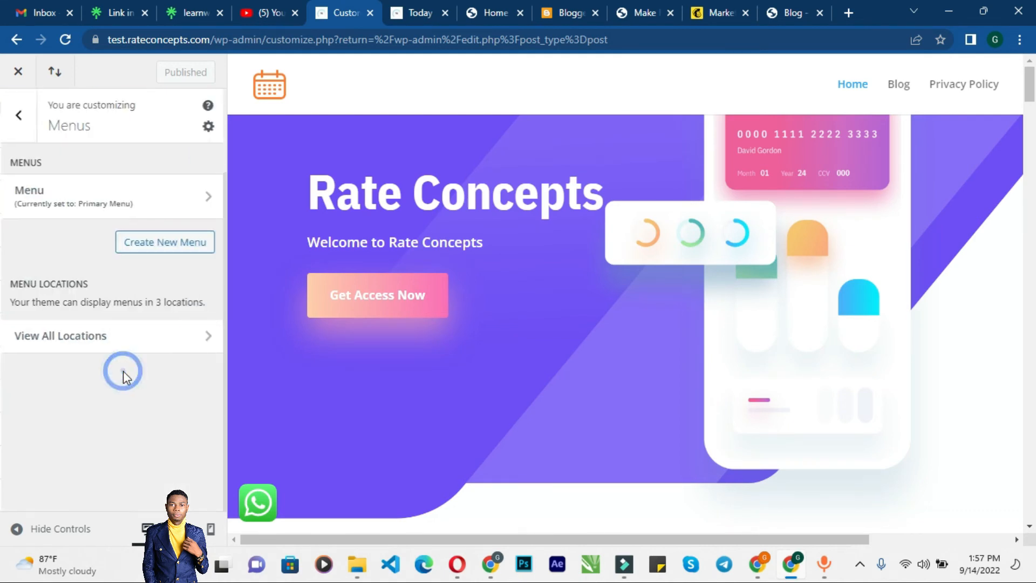
left_click(26, 131)
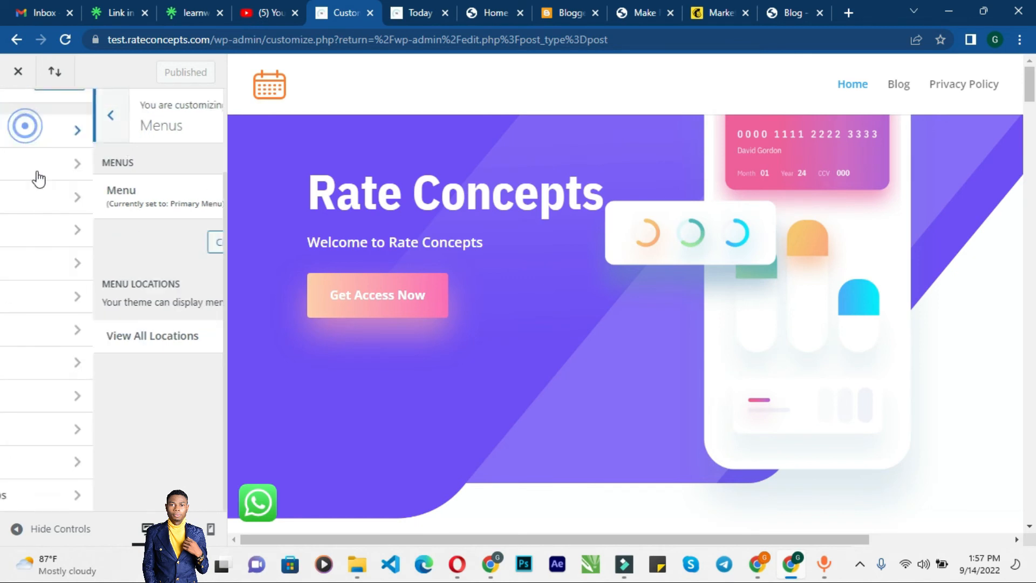